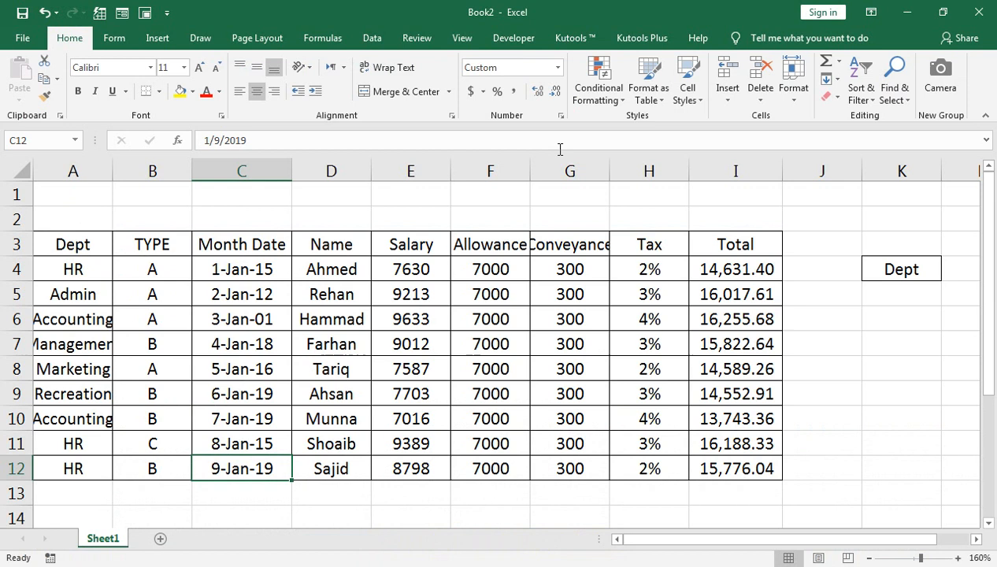
# - Autofit the Conveyance column and copy HR from A4 into cell K5 beneath the separate Dept header
pyautogui.doubleClick(609, 171)
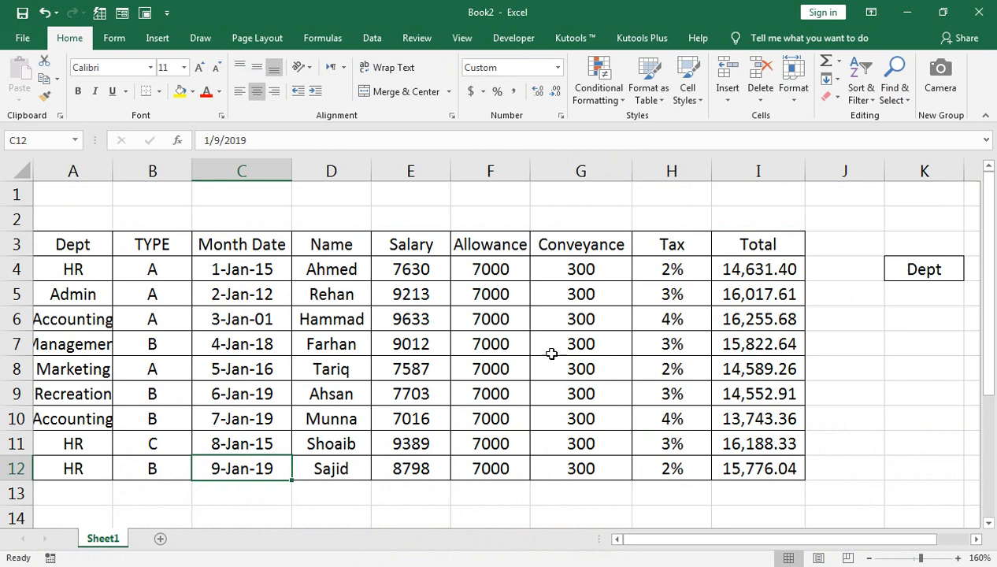
pyautogui.click(108, 273)
pyautogui.hotkey('ctrl', 'c')
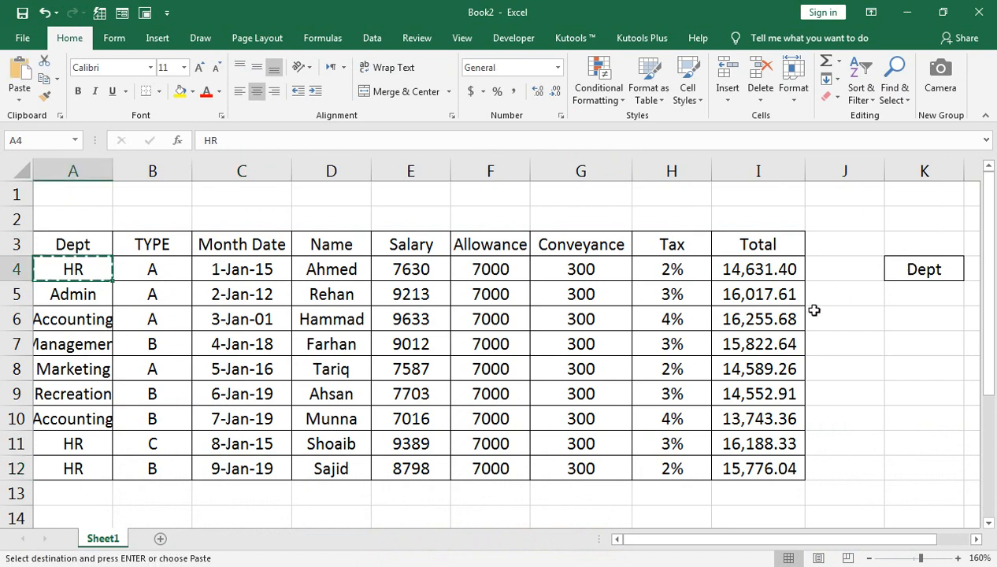
pyautogui.click(892, 287)
pyautogui.hotkey('ctrl', 'v')
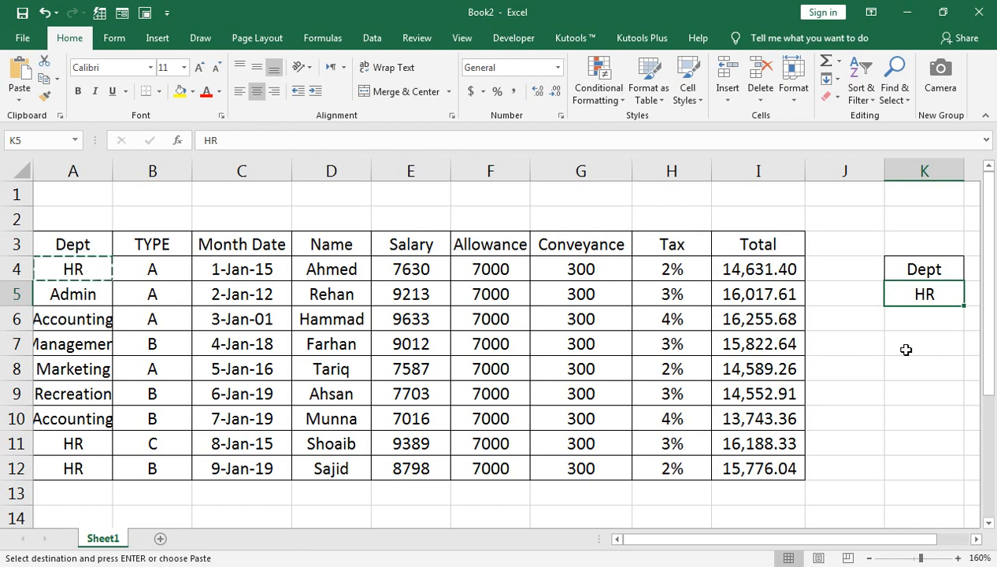
# - Autofit the Dept column A and narrow the empty column J
pyautogui.doubleClick(112, 163)
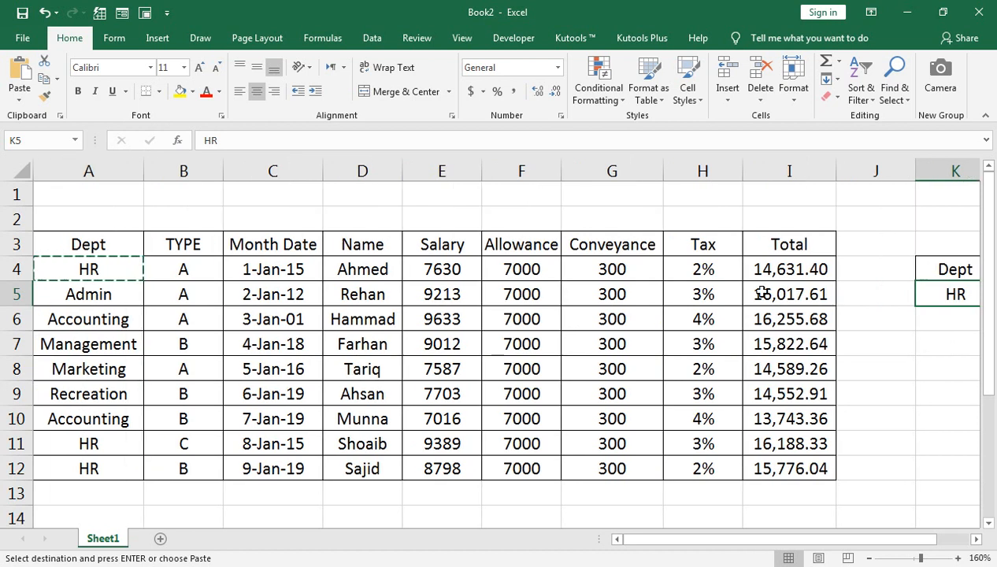
pyautogui.moveTo(914, 170); pyautogui.dragTo(864, 171)
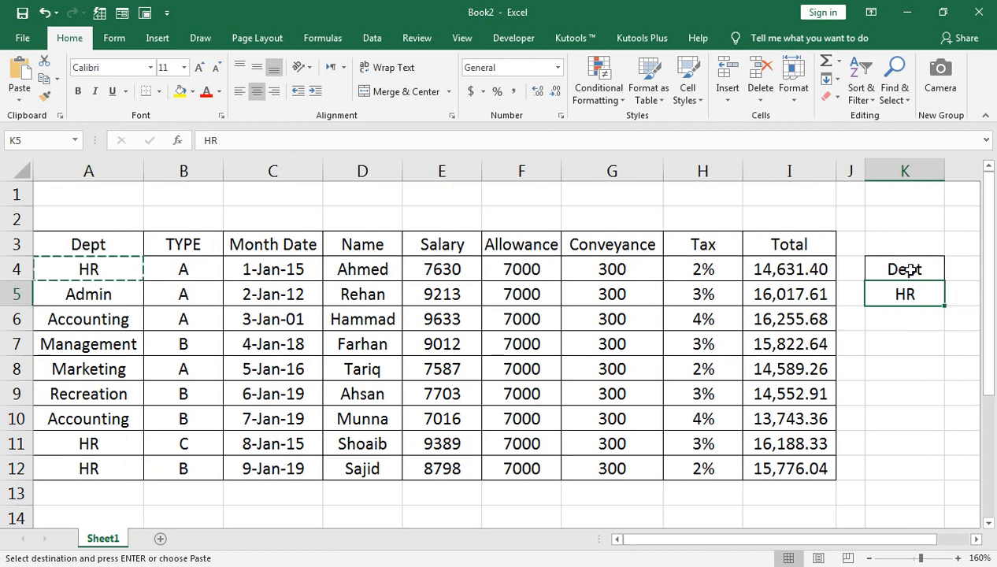
# - Set up an Advanced Filter with list range A3:I12 and criteria range K4:K5
pyautogui.click(895, 349)
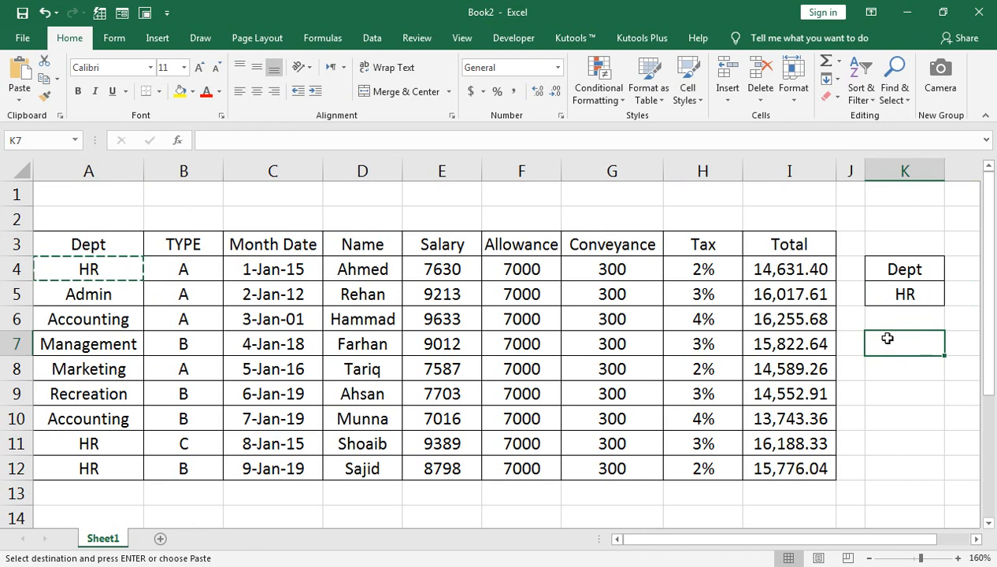
pyautogui.click(373, 38)
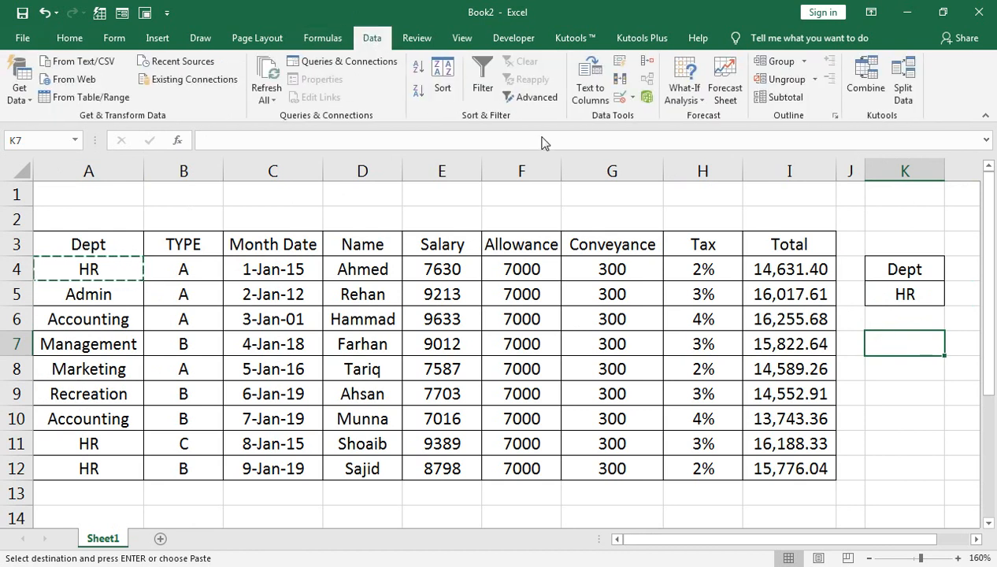
pyautogui.click(534, 98)
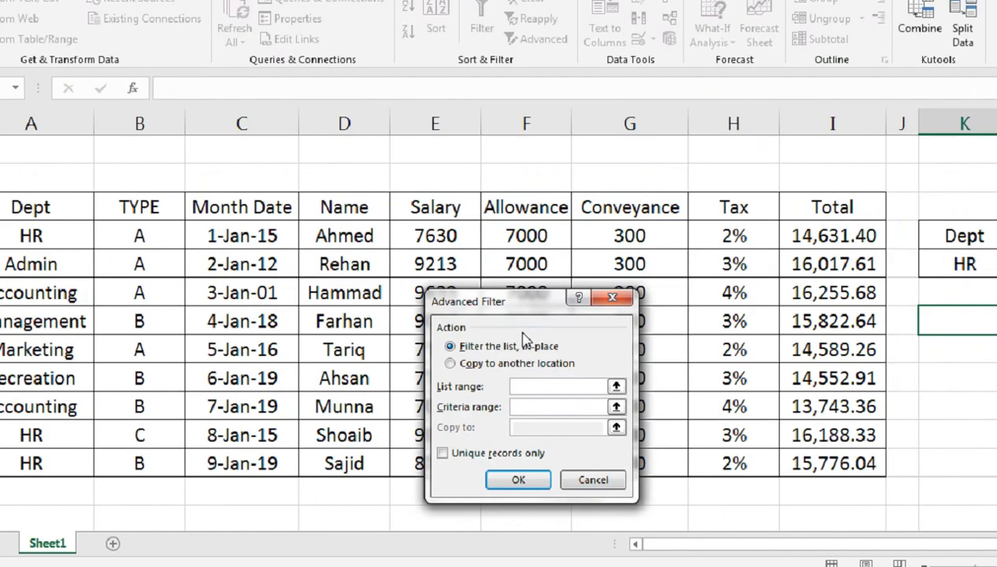
pyautogui.click(117, 243)
pyautogui.hotkey('ctrl', 'a')
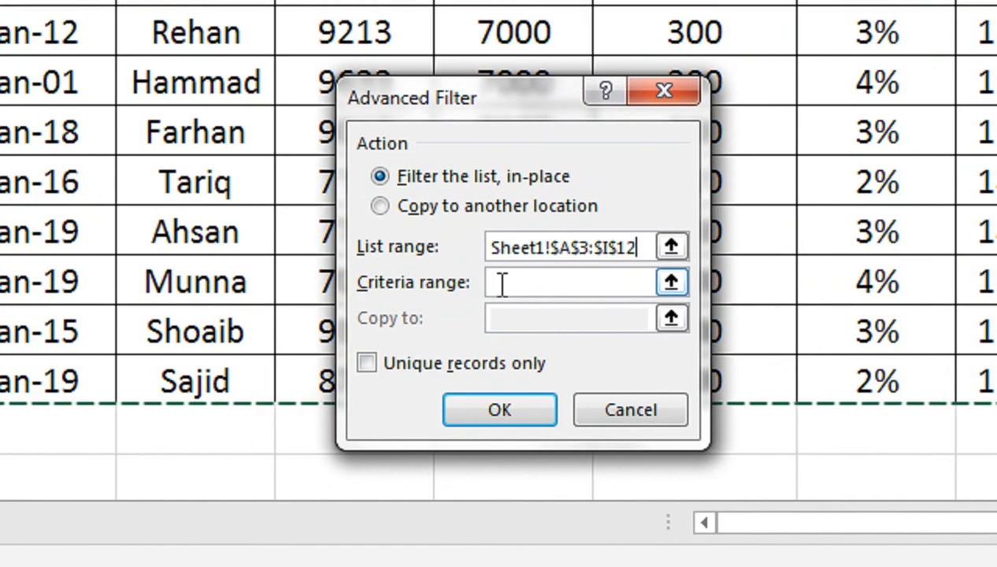
pyautogui.click(502, 284)
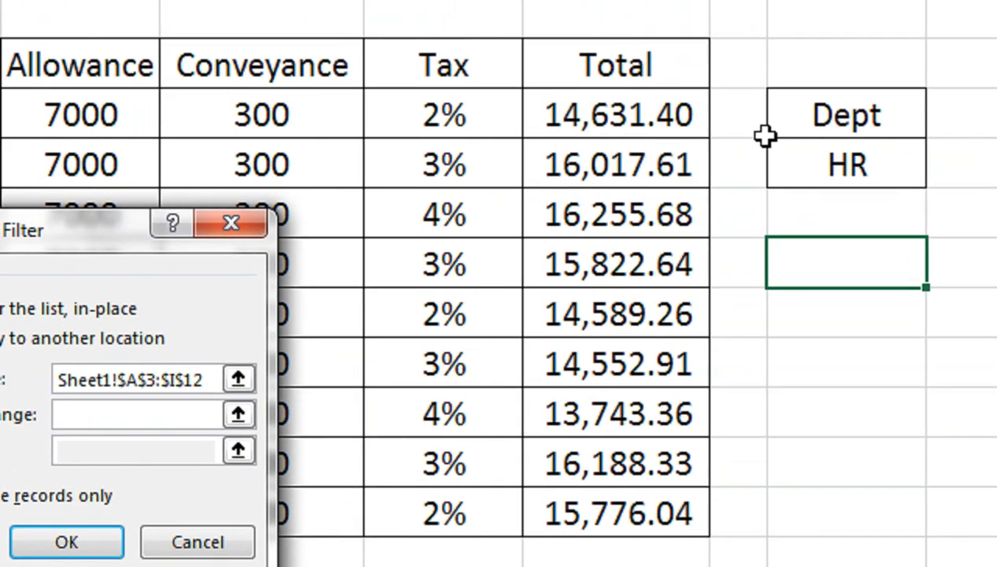
pyautogui.moveTo(766, 136); pyautogui.dragTo(776, 155)
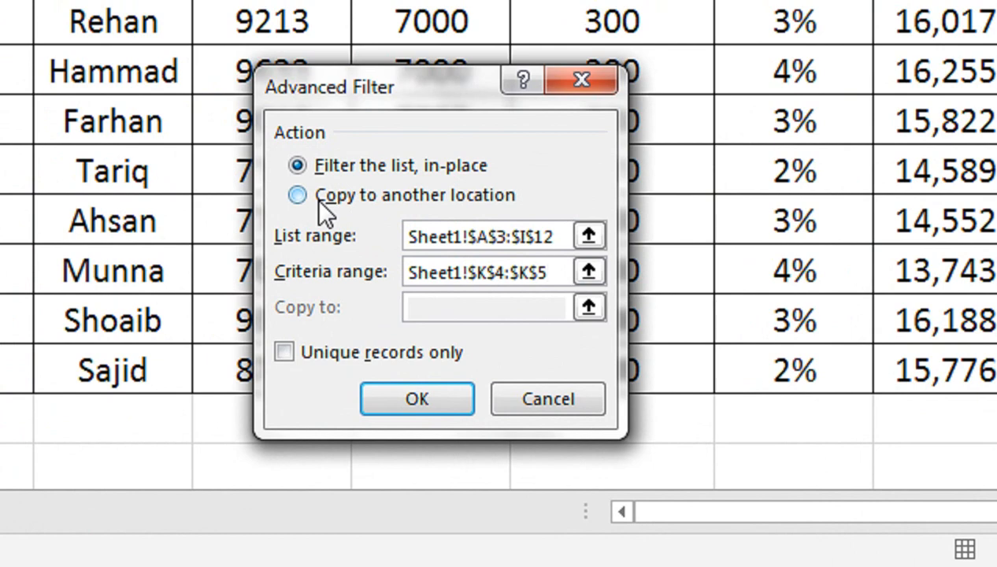
# - Set the Advanced Filter to copy its results to another location at K7 and run it
pyautogui.click(318, 205)
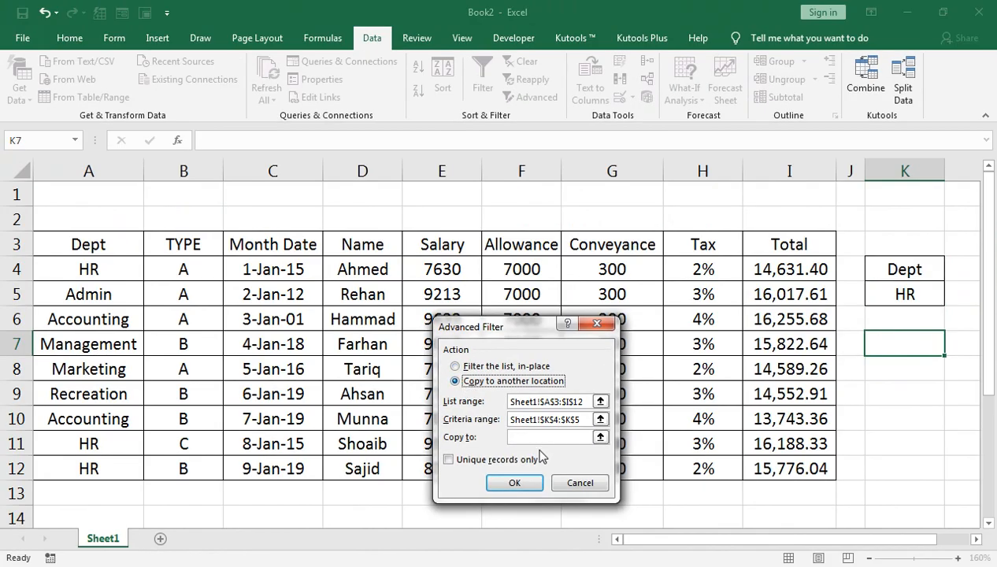
pyautogui.click(536, 439)
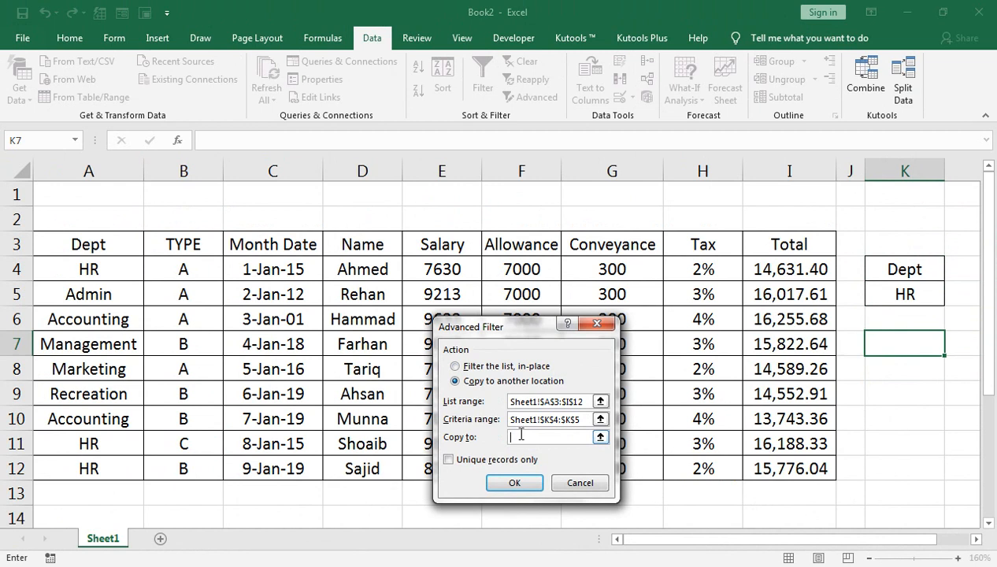
pyautogui.click(887, 360)
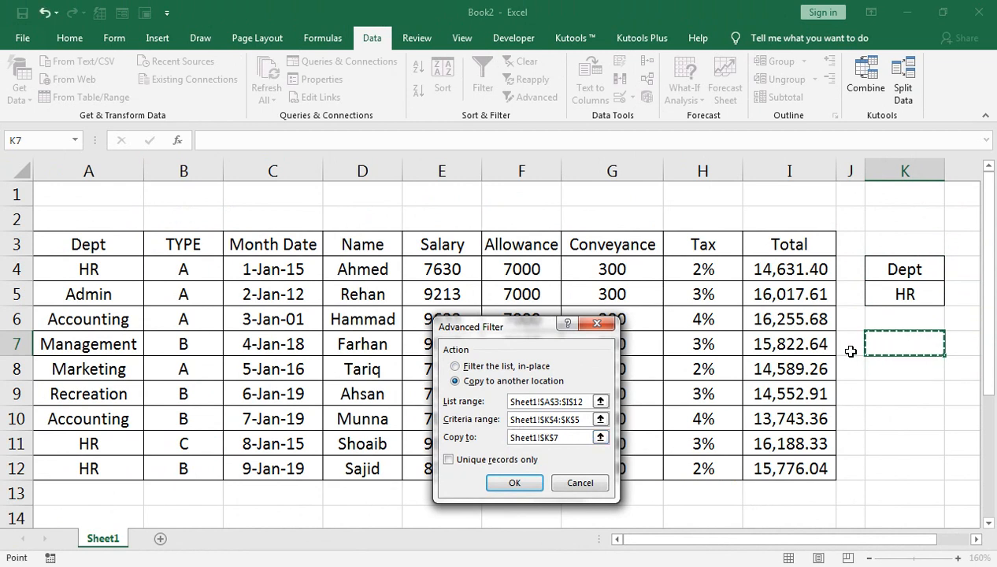
pyautogui.click(516, 483)
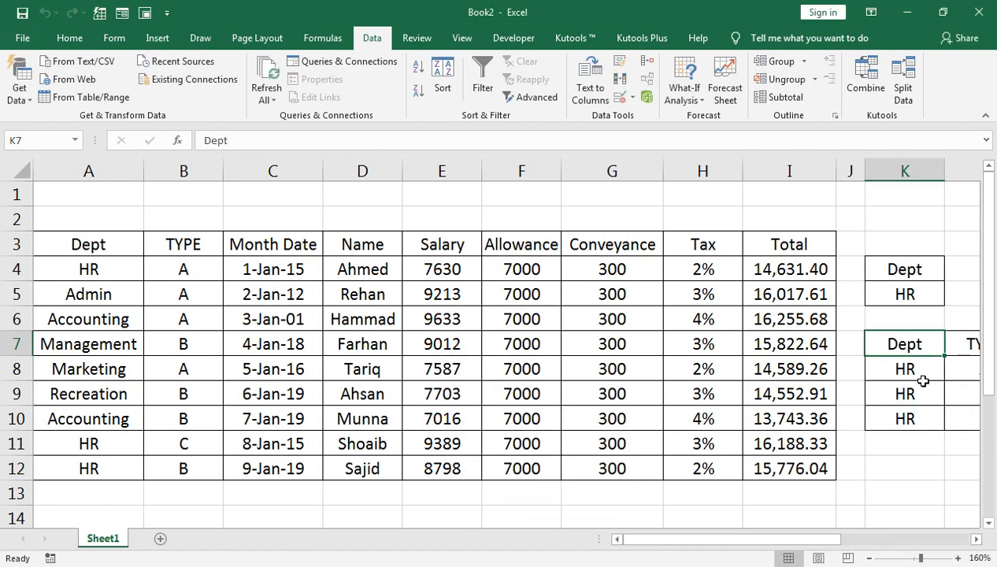
# - Clear all contents and formatting from the extracted HR records in K7:S10
pyautogui.moveTo(810, 538); pyautogui.dragTo(875, 538)
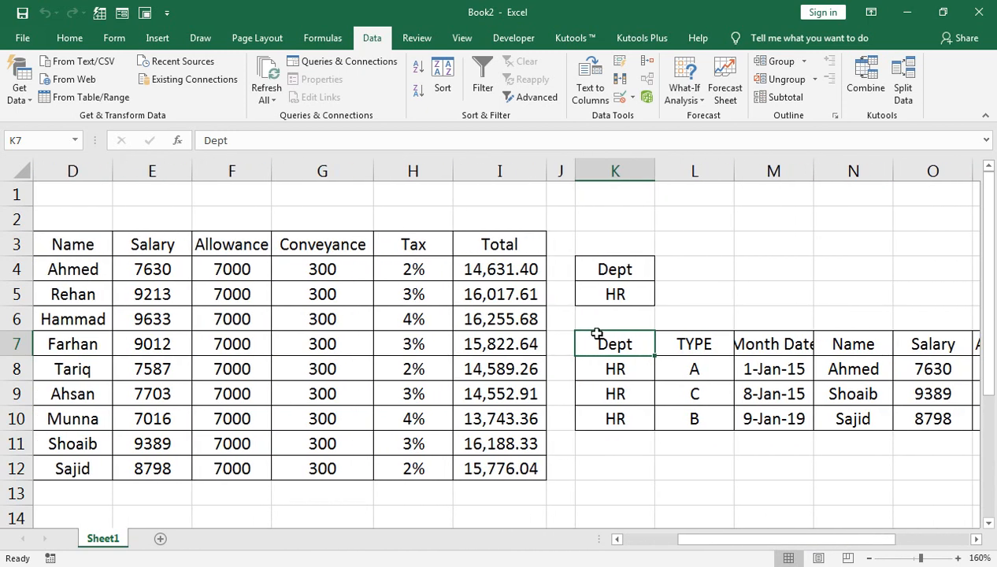
pyautogui.hotkey('ctrl', 'shift', 'Down')
pyautogui.hotkey('ctrl', 'shift', 'Right')
pyautogui.click(72, 39)
pyautogui.click(837, 97)
pyautogui.click(844, 122)
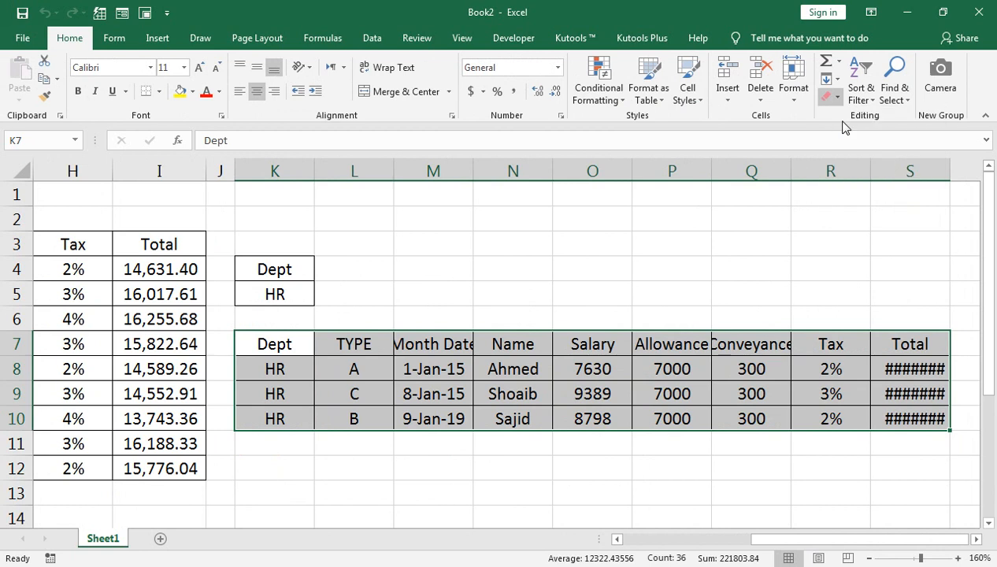
pyautogui.click(280, 301)
pyautogui.moveTo(750, 543); pyautogui.dragTo(756, 539)
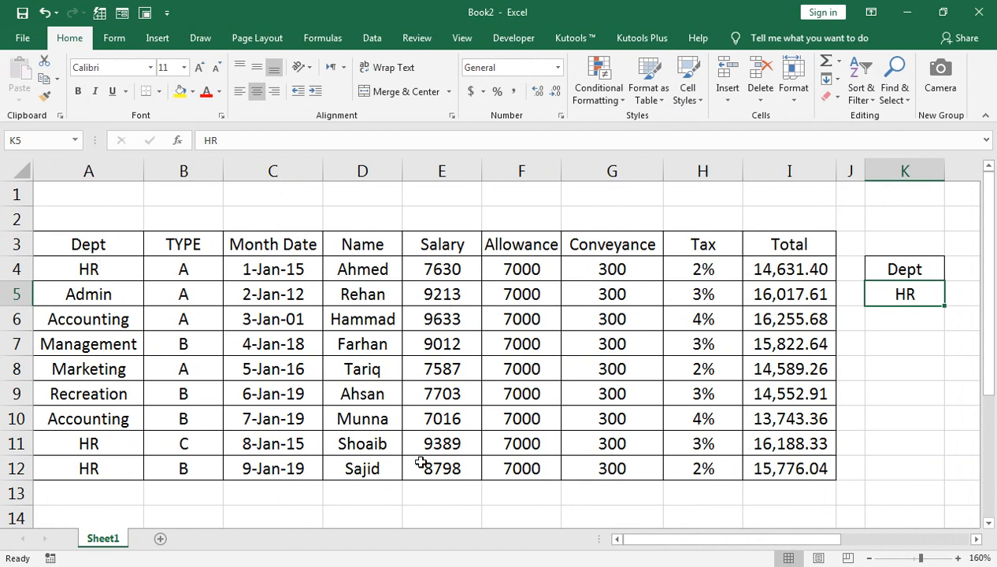
pyautogui.click(886, 369)
pyautogui.click(882, 344)
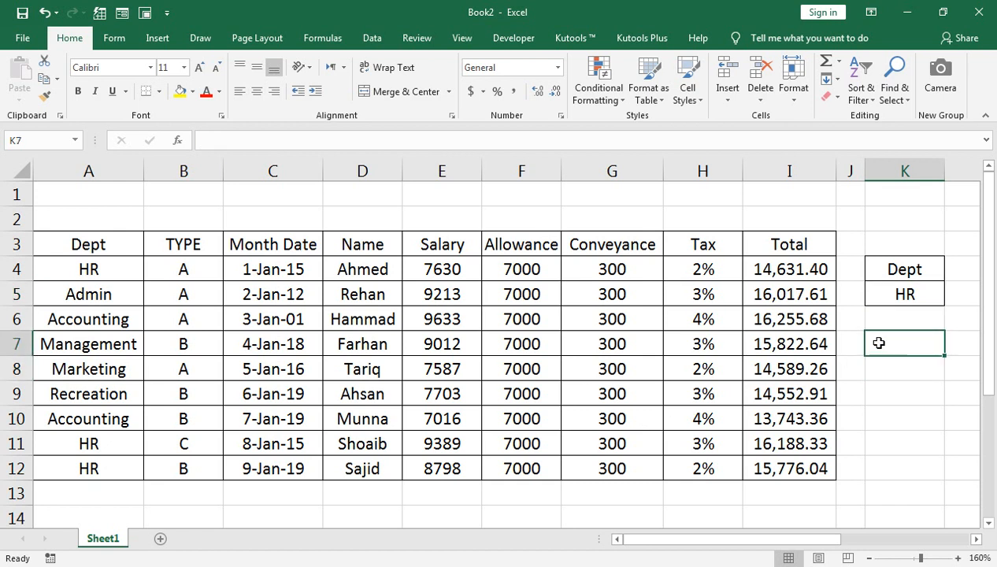
pyautogui.click(372, 38)
pyautogui.click(520, 97)
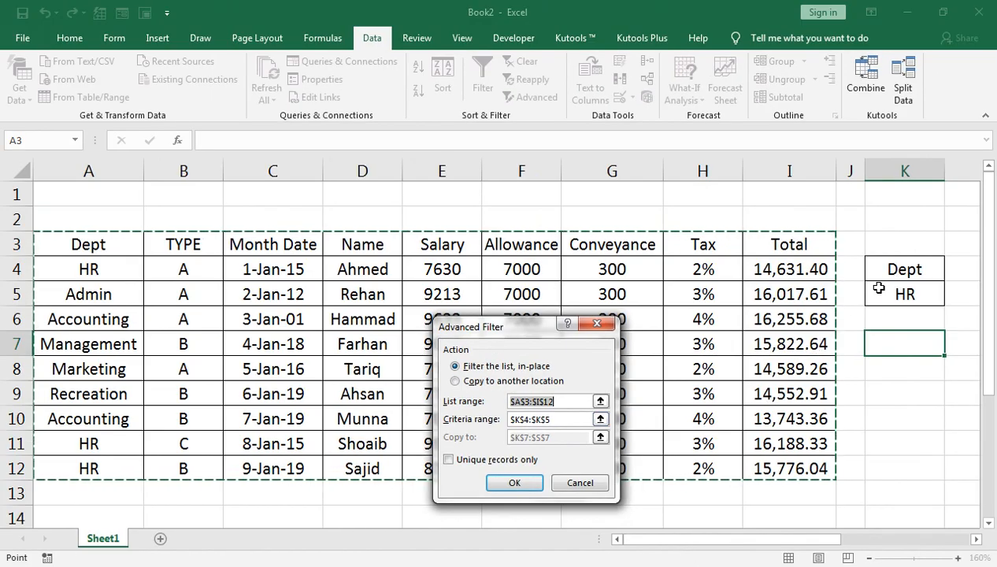
pyautogui.click(575, 419)
pyautogui.moveTo(883, 269); pyautogui.dragTo(882, 293)
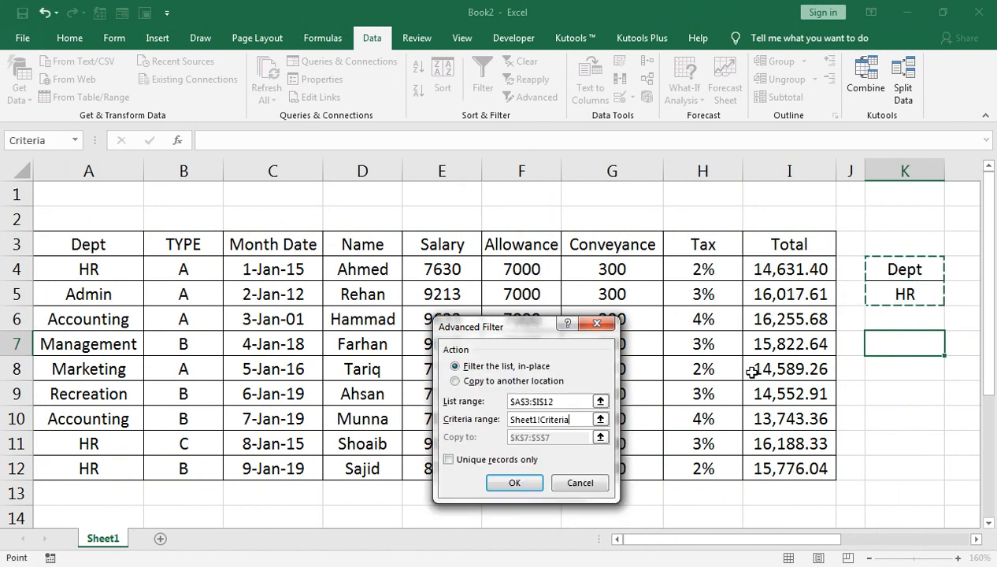
pyautogui.click(560, 483)
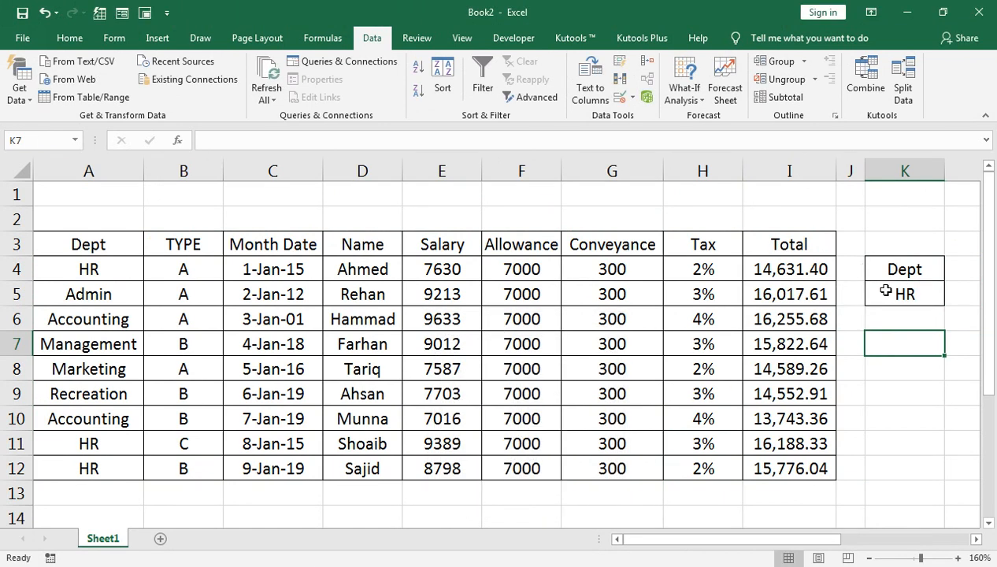
# - Change the Dept criterion in K5 to <>HR to exclude the HR department
pyautogui.doubleClick(887, 291)
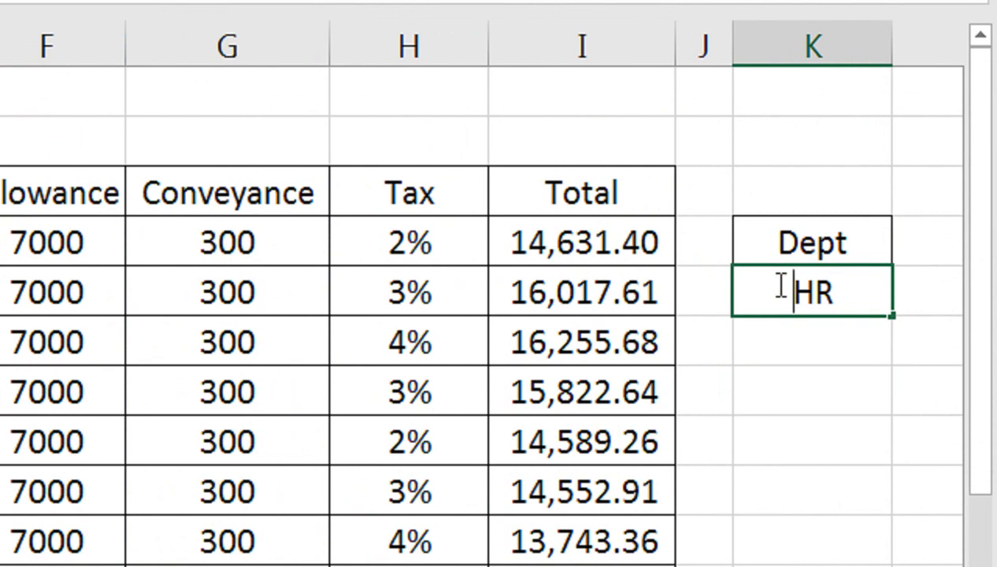
pyautogui.write('<>')
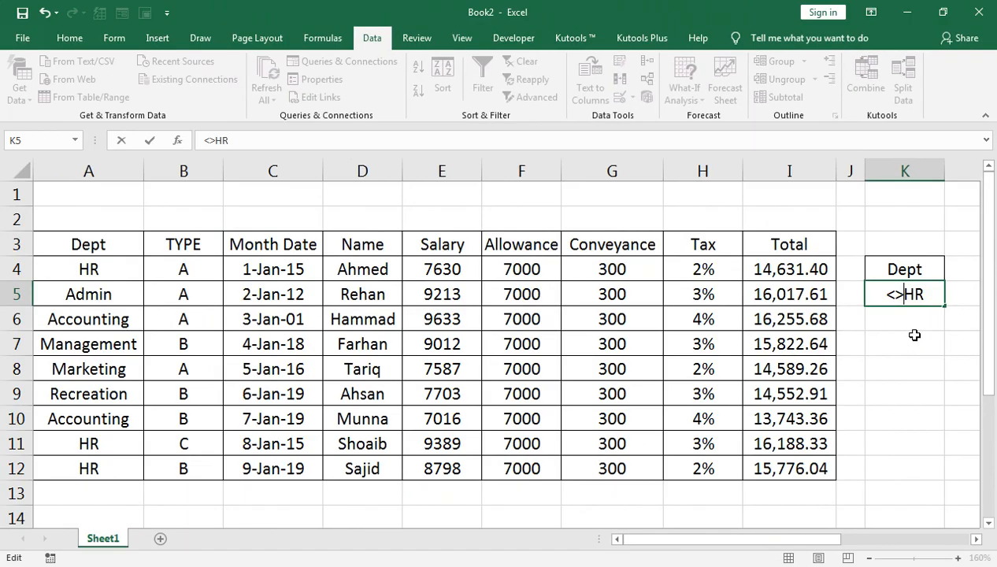
pyautogui.click(867, 391)
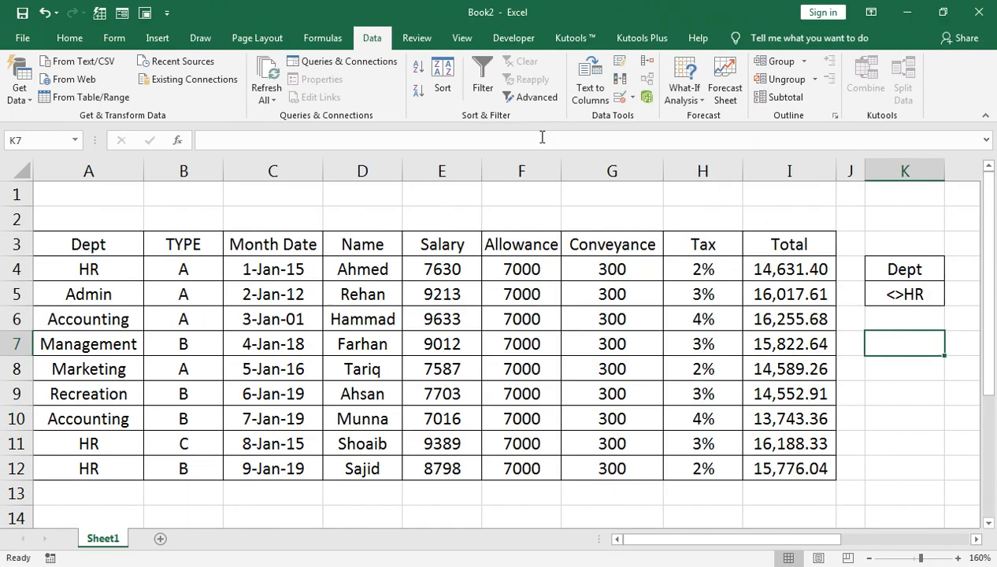
# - Run the Advanced Filter on A3:I12 with criteria K4:K5, copying the results to another location at K7
pyautogui.click(535, 97)
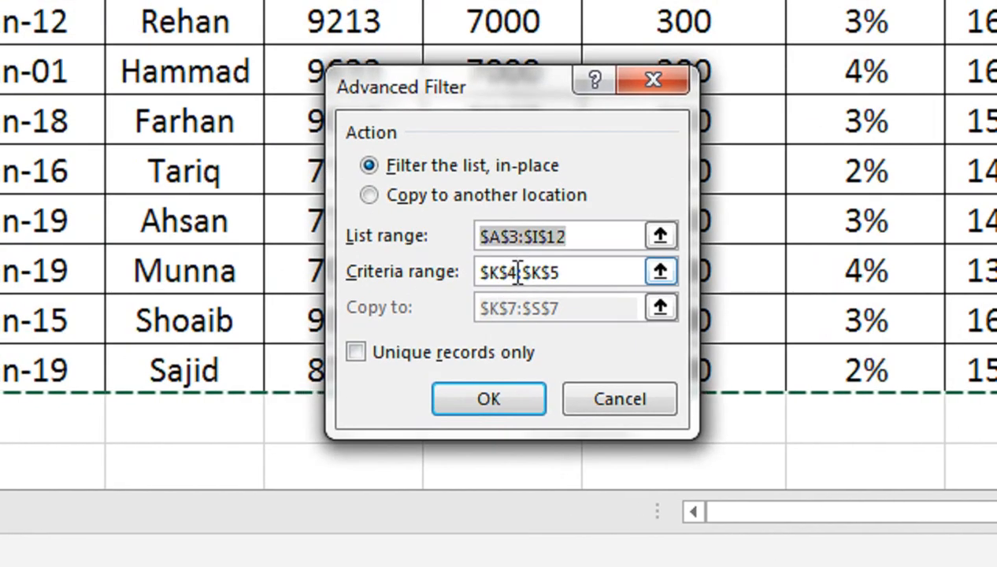
pyautogui.click(400, 196)
pyautogui.moveTo(583, 307); pyautogui.dragTo(434, 312)
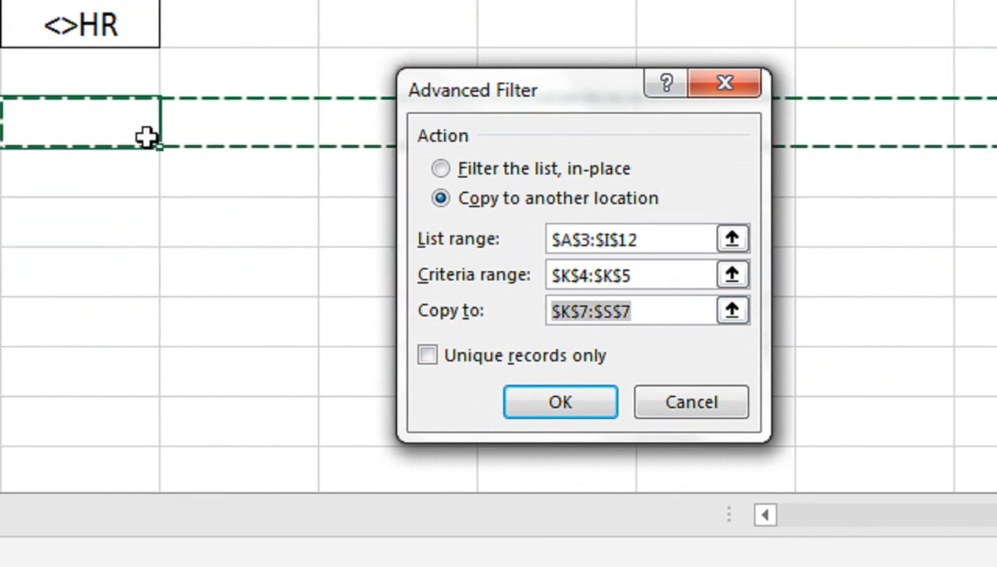
pyautogui.click(147, 137)
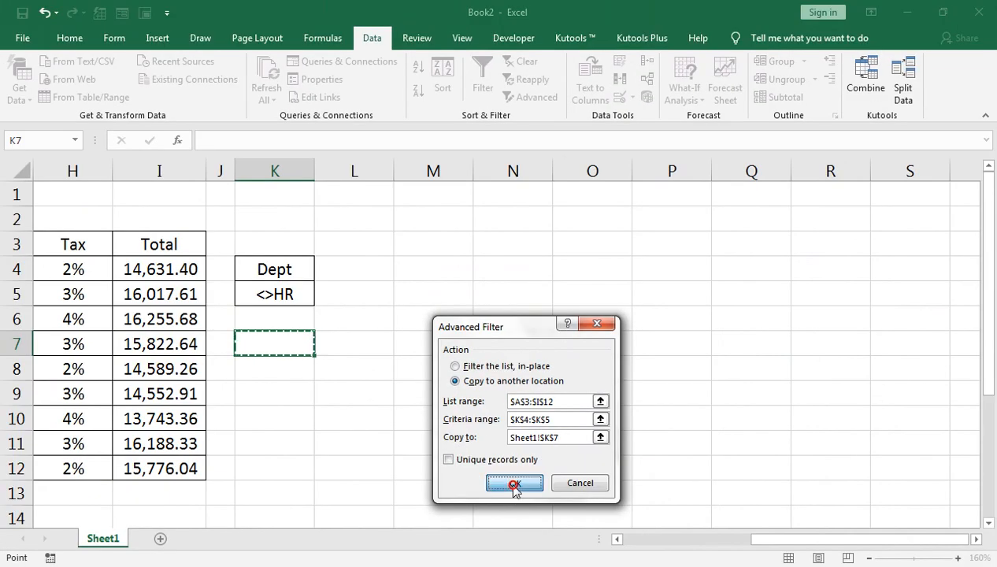
pyautogui.click(682, 419)
# - Autofit the Dept, Conveyance and Total columns (K, Q and S) of the extracted table
pyautogui.doubleClick(315, 170)
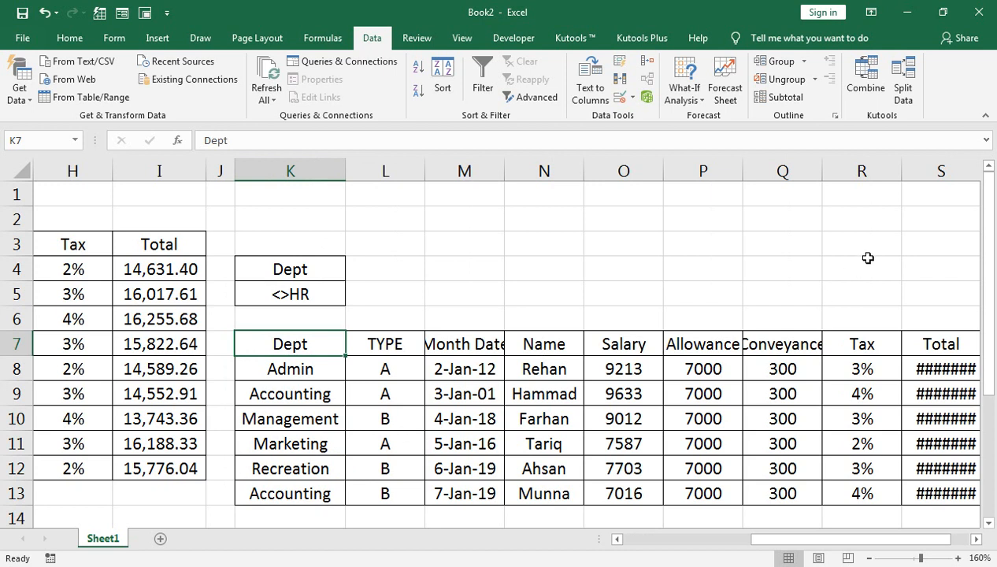
pyautogui.doubleClick(822, 169)
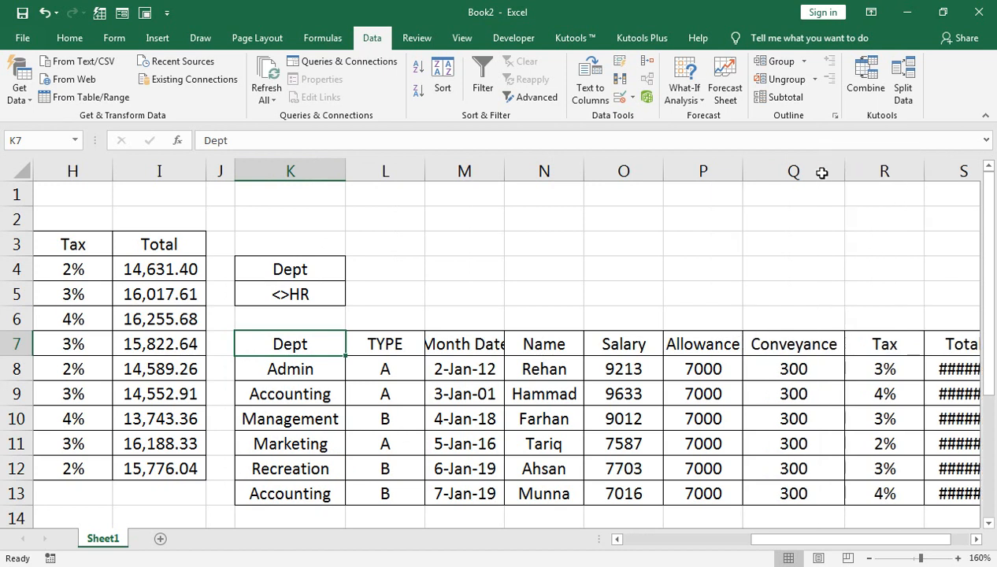
pyautogui.moveTo(857, 541); pyautogui.dragTo(897, 540)
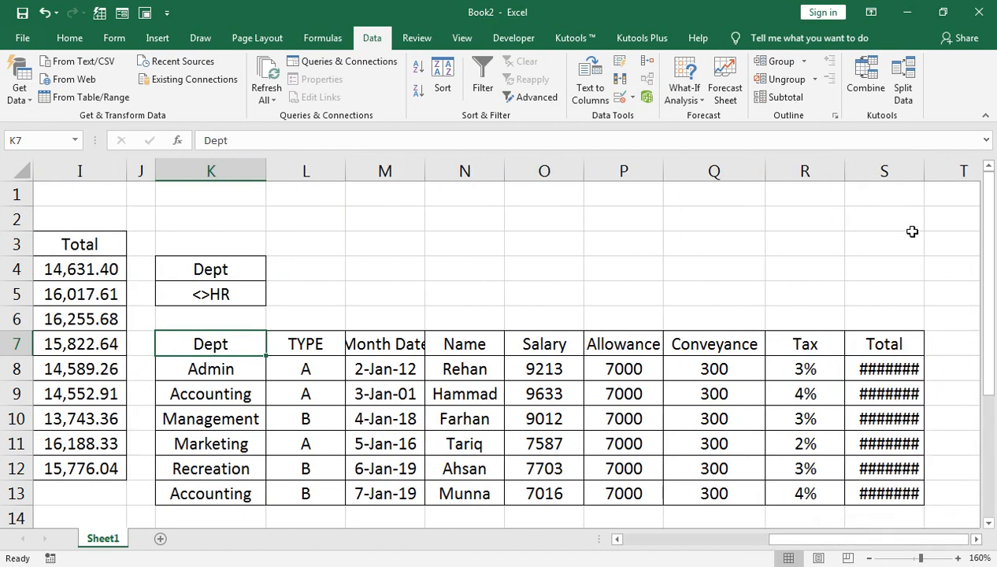
pyautogui.doubleClick(929, 164)
# - Clear all contents and formatting from the extracted non-HR records in K7:S13 and return to the source table
pyautogui.moveTo(782, 541); pyautogui.dragTo(646, 536)
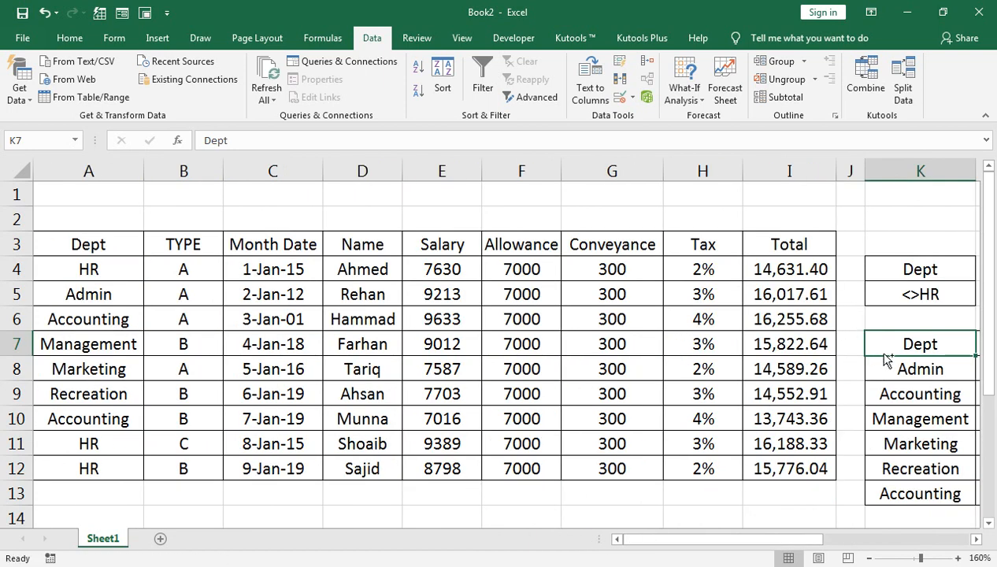
pyautogui.hotkey('ctrl', 'shift', 'Down')
pyautogui.hotkey('ctrl', 'shift', 'Right')
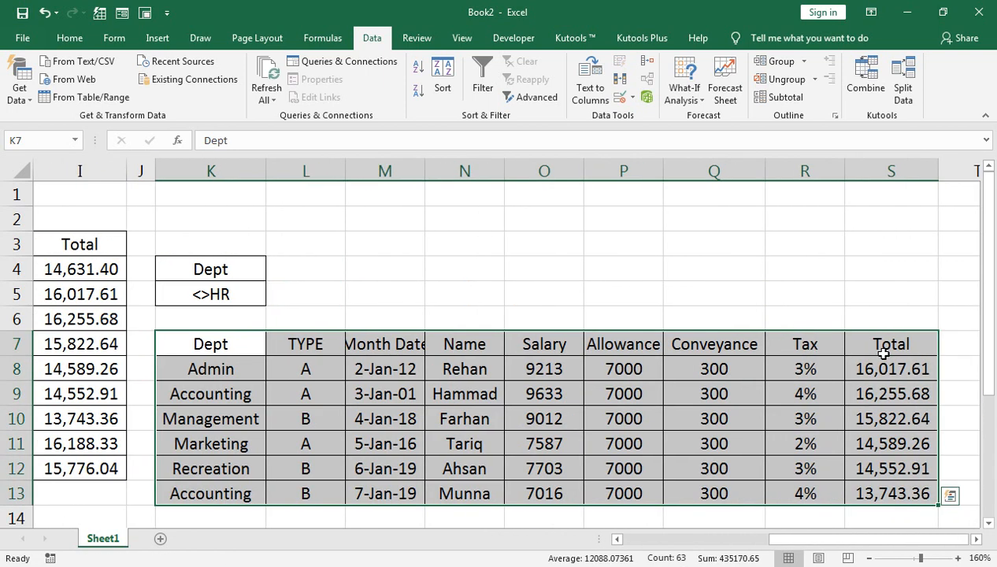
pyautogui.click(61, 38)
pyautogui.click(828, 96)
pyautogui.click(860, 116)
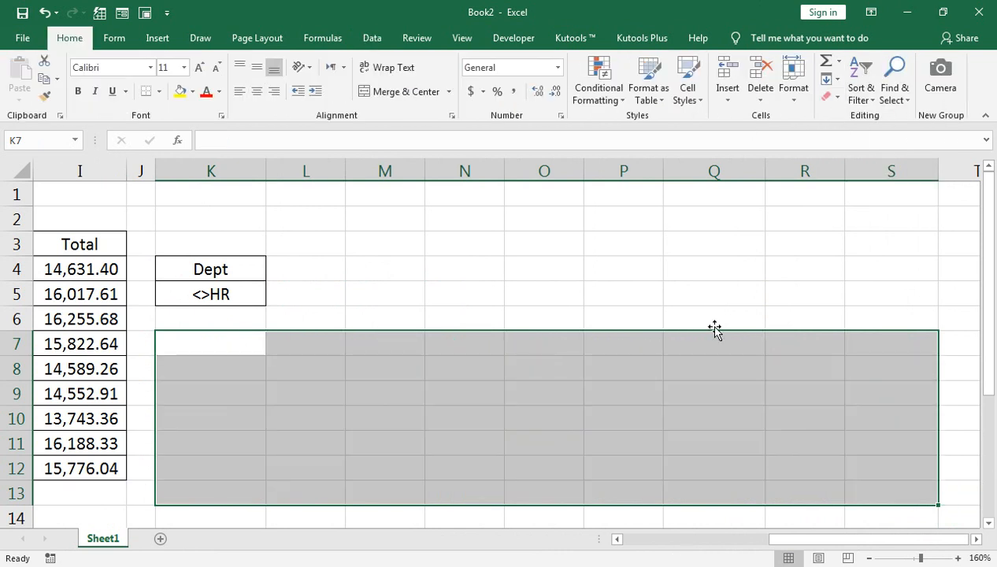
pyautogui.press('Left')
pyautogui.press('Left')
pyautogui.hotkey('ctrl', 'Left')
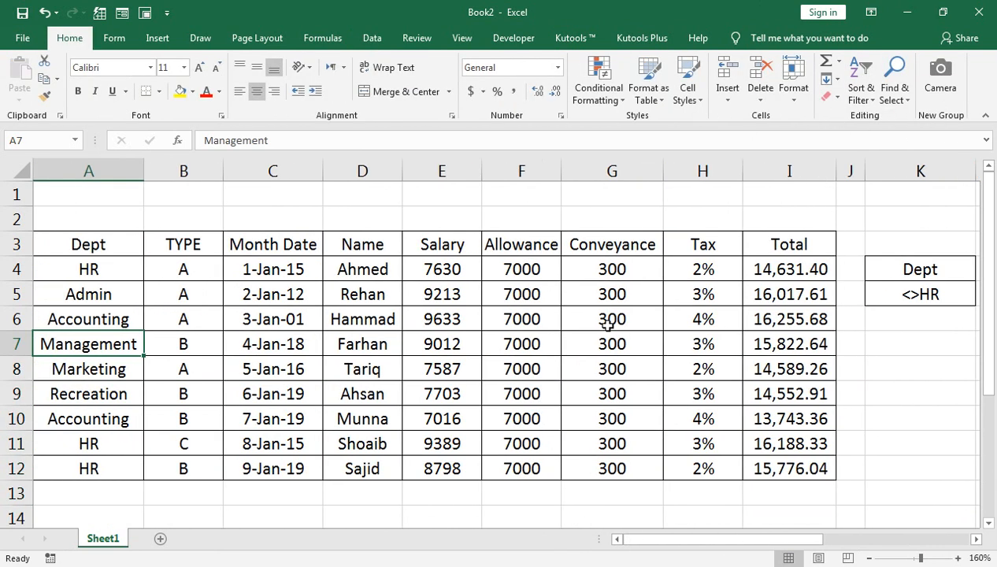
pyautogui.press('Right')
pyautogui.press('Right')
pyautogui.press('Right')
pyautogui.press('Right')
pyautogui.press('Right')
pyautogui.press('Right')
pyautogui.press('Right')
pyautogui.press('Right')
pyautogui.press('Right')
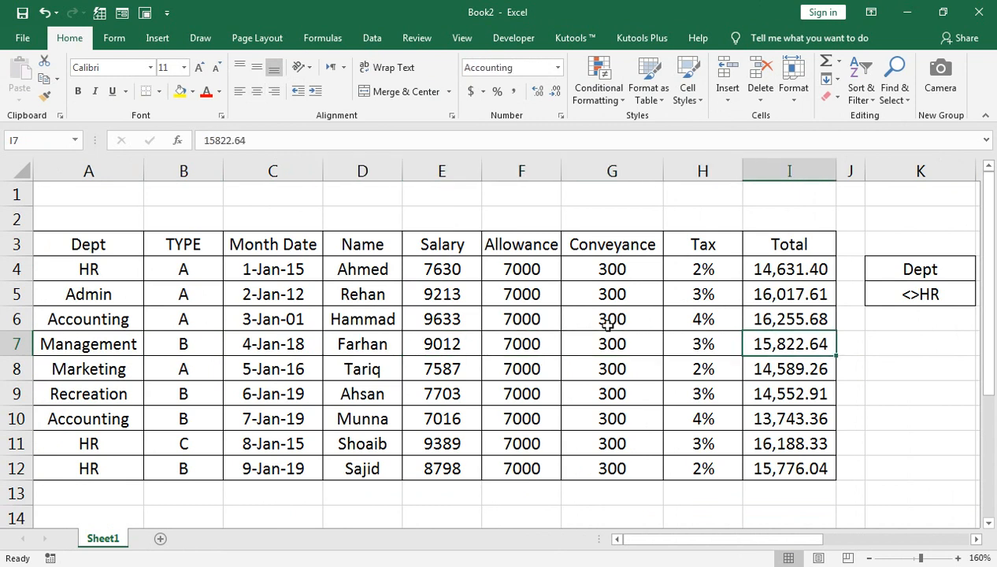
pyautogui.press('Right')
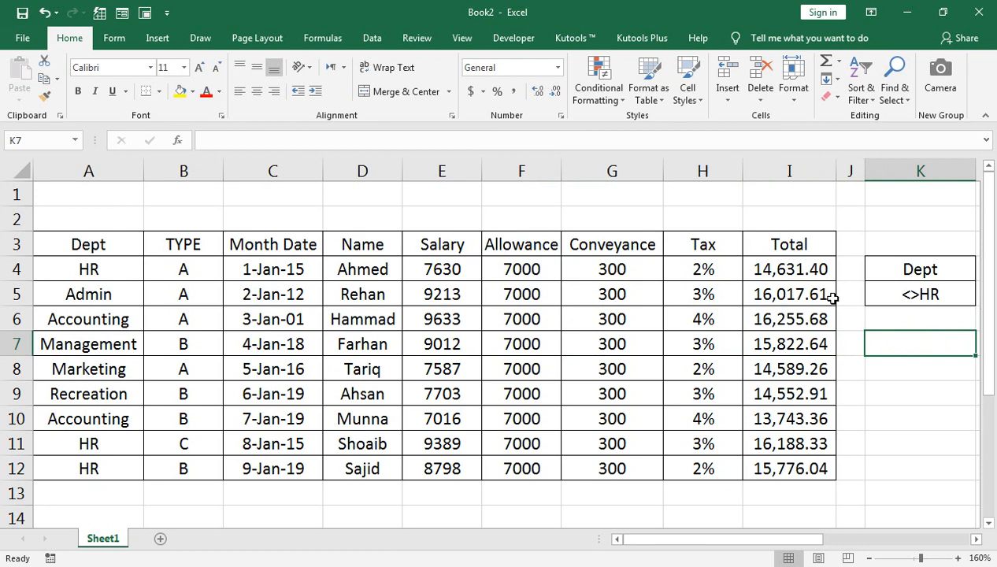
# - Copy the TYPE header and its value A from B3:B4 to L4:L5 as a second criterion beside Dept
pyautogui.click(193, 249)
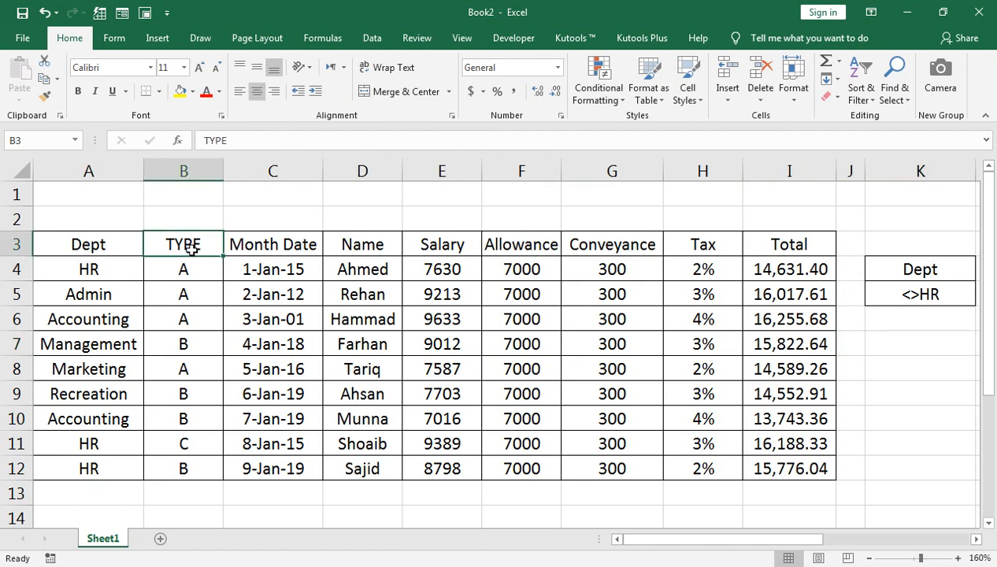
pyautogui.press('Down')
pyautogui.click(192, 248)
pyautogui.hotkey('shift', 'Down')
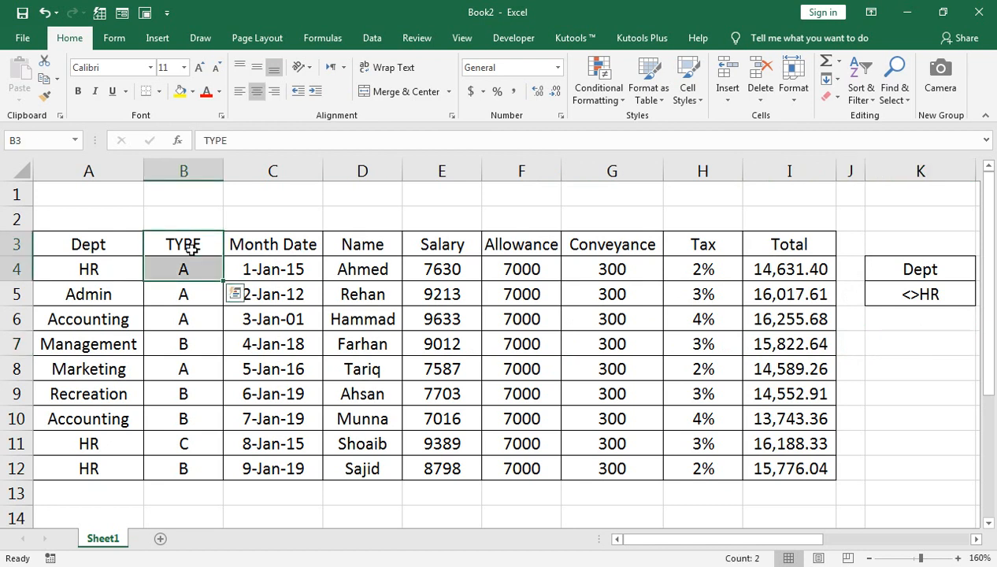
pyautogui.hotkey('ctrl', 'c')
pyautogui.press('Right')
pyautogui.press('Right')
pyautogui.press('Right')
pyautogui.press('Right')
pyautogui.press('Right')
pyautogui.press('Right')
pyautogui.press('Right')
pyautogui.press('Right')
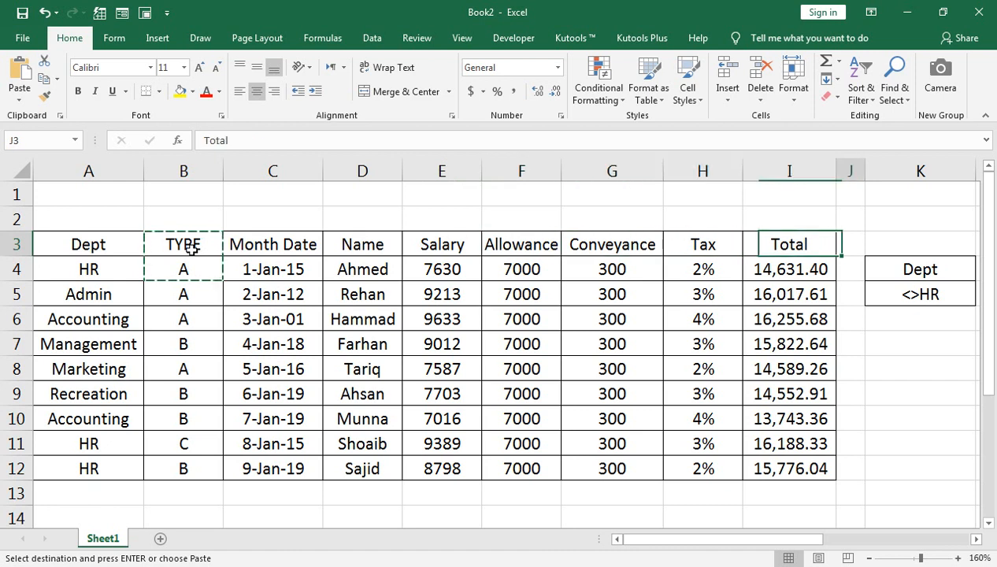
pyautogui.press('Down')
pyautogui.press('Right')
pyautogui.press('Right')
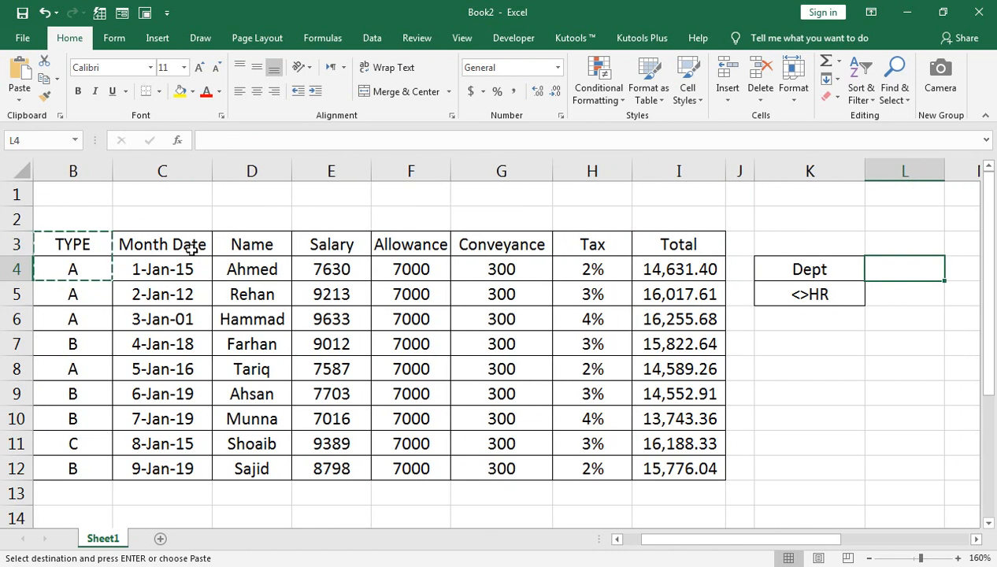
pyautogui.hotkey('ctrl', 'v')
# - Open the Advanced Filter for the employee table with K8 selected and set its criteria range to K4:L5
pyautogui.press('Down')
pyautogui.press('Down')
pyautogui.press('Down')
pyautogui.press('Down')
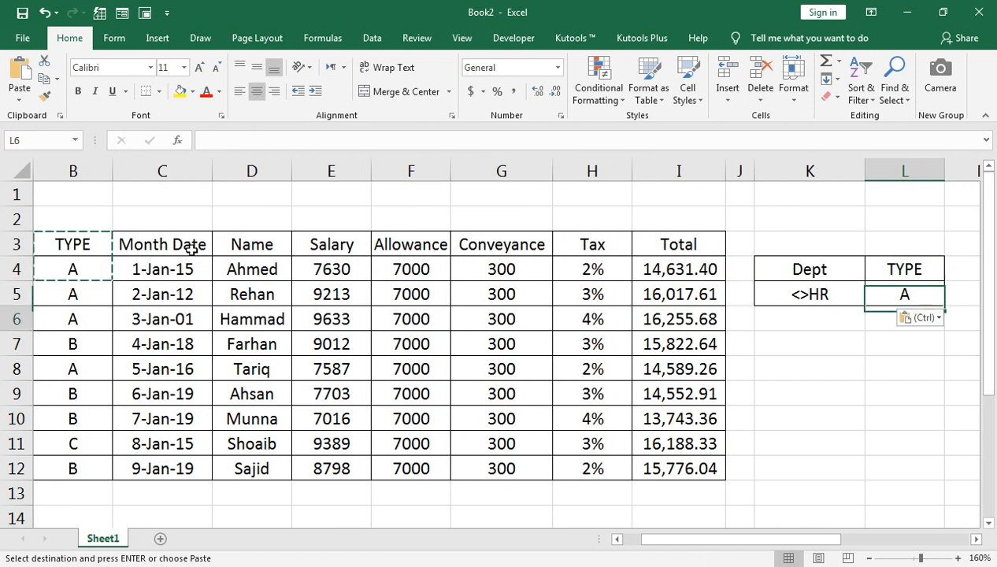
pyautogui.press('Left')
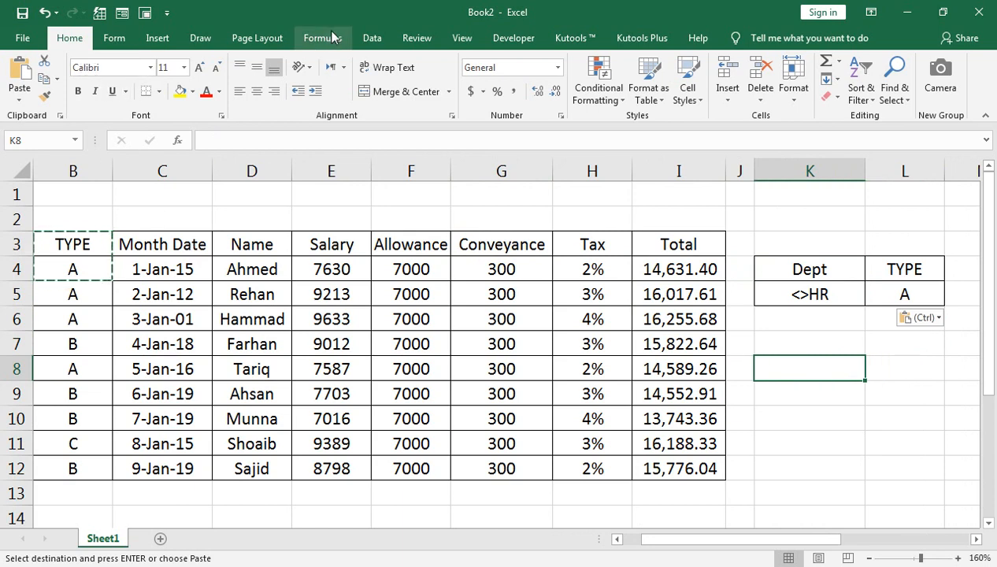
pyautogui.click(367, 39)
pyautogui.click(520, 95)
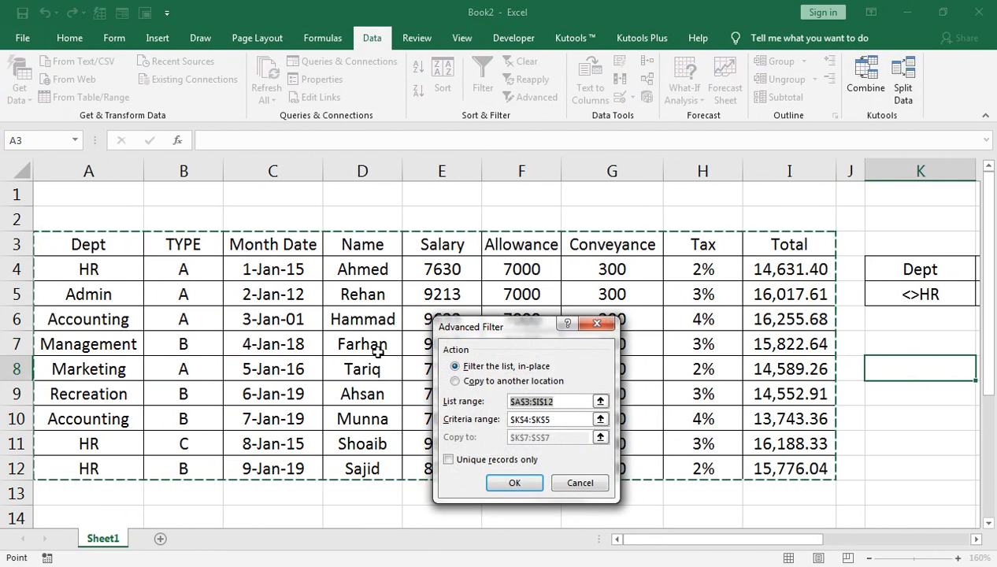
pyautogui.click(499, 420)
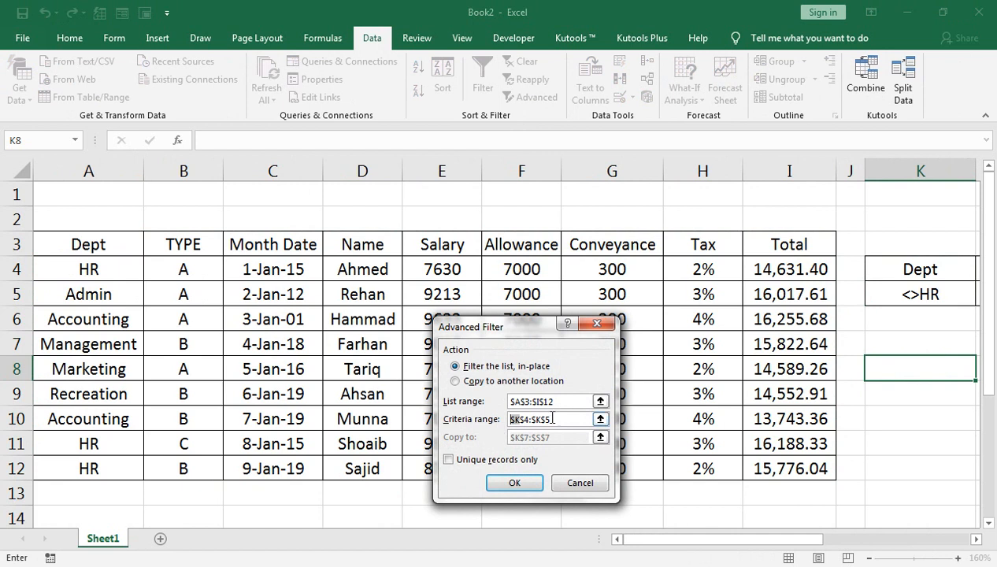
pyautogui.moveTo(895, 274)
pyautogui.mouseDown()
pyautogui.moveTo(905, 277)
pyautogui.moveTo(896, 276)
pyautogui.mouseUp()
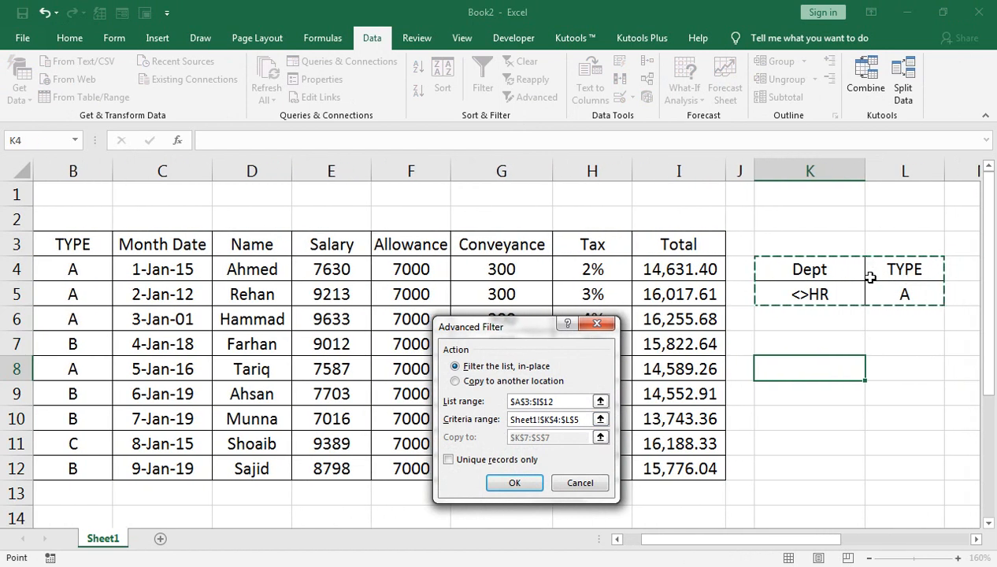
# - Set the Advanced Filter to copy to another location, replace the destination with K8, and run it
pyautogui.click(492, 383)
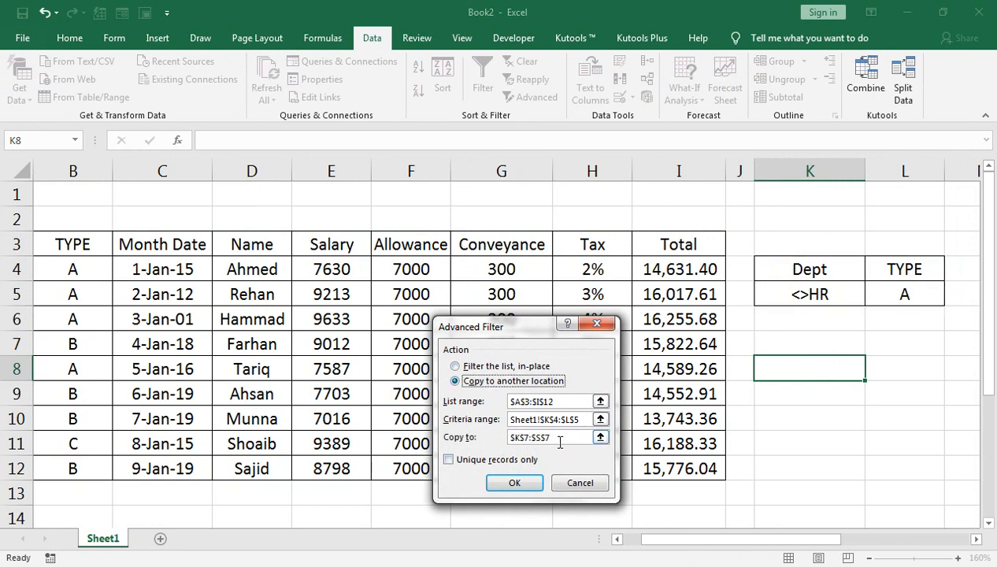
pyautogui.click(559, 439)
pyautogui.press('BackSpace')
pyautogui.press('BackSpace')
pyautogui.press('BackSpace')
pyautogui.press('BackSpace')
pyautogui.press('BackSpace')
pyautogui.press('BackSpace')
pyautogui.press('BackSpace')
pyautogui.press('BackSpace')
pyautogui.click(250, 372)
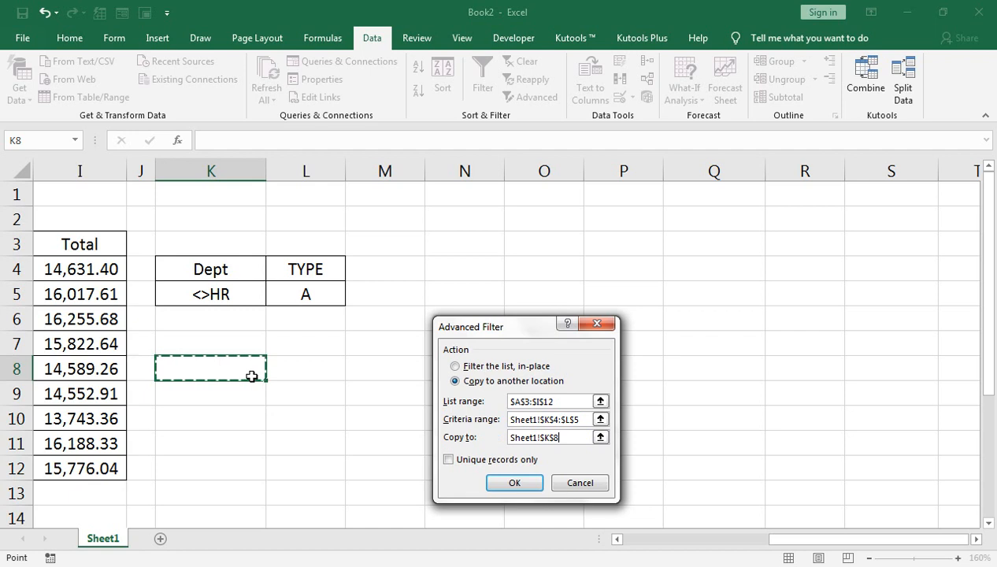
pyautogui.click(512, 482)
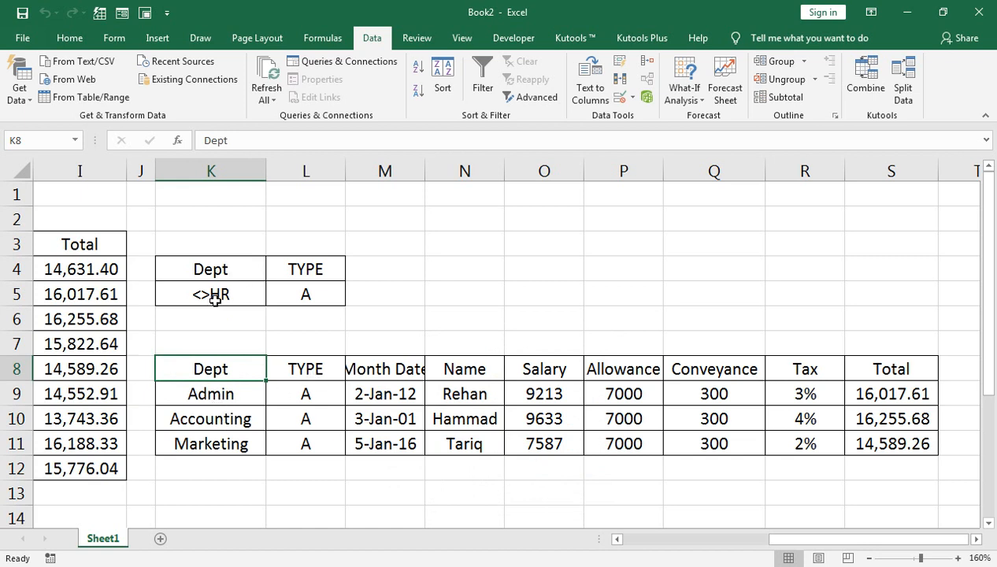
# - Clear all contents and formatting from the extracted records in K8:S11
pyautogui.hotkey('ctrl', 'a')
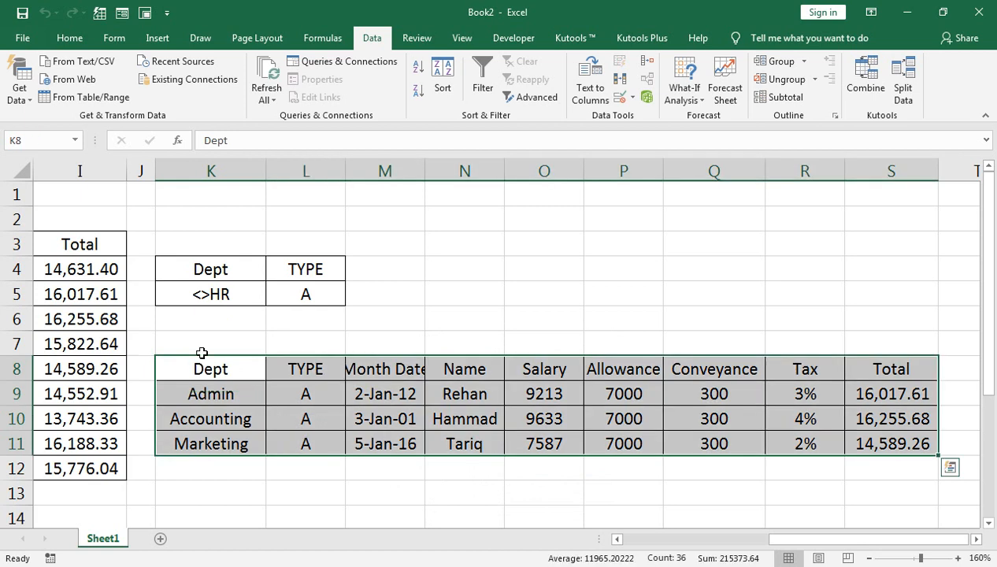
pyautogui.click(76, 31)
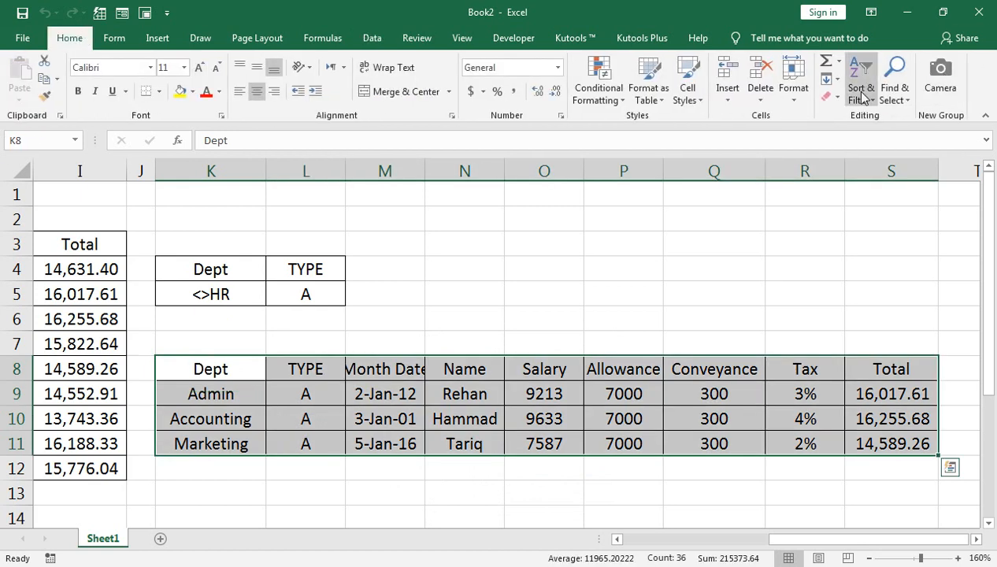
pyautogui.click(831, 96)
pyautogui.click(861, 117)
# - Change the Dept criterion in K5 to HR, keeping TYPE A as the second criterion
pyautogui.click(204, 293)
pyautogui.doubleClick(205, 294)
pyautogui.press('BackSpace')
pyautogui.press('BackSpace')
pyautogui.press('Return')
# - Run the Advanced Filter on A3:I12 with criteria K4:L5, copying the results to K8, and autofit the extracted Month Date column M
pyautogui.press('Down')
pyautogui.press('Down')
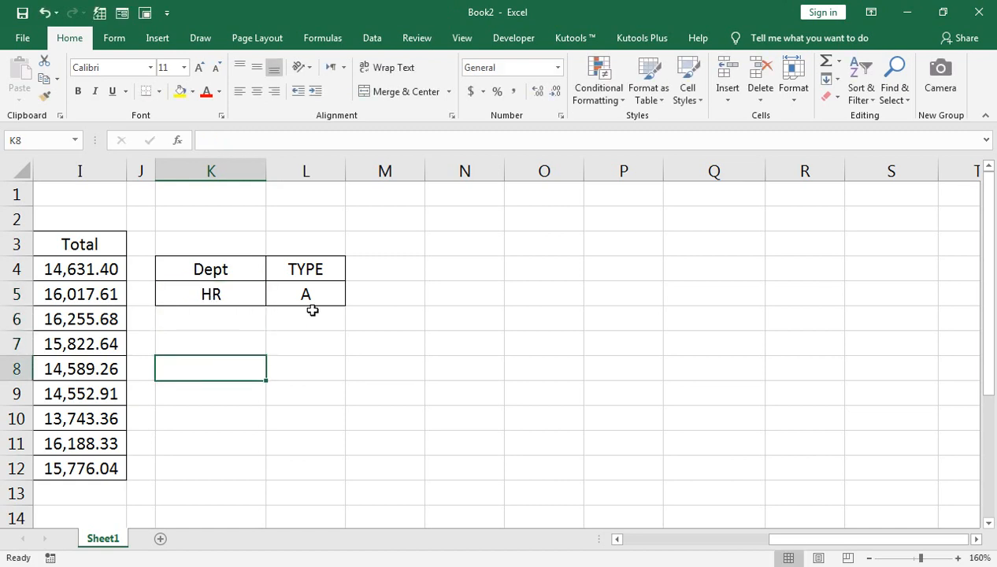
pyautogui.click(367, 38)
pyautogui.click(535, 96)
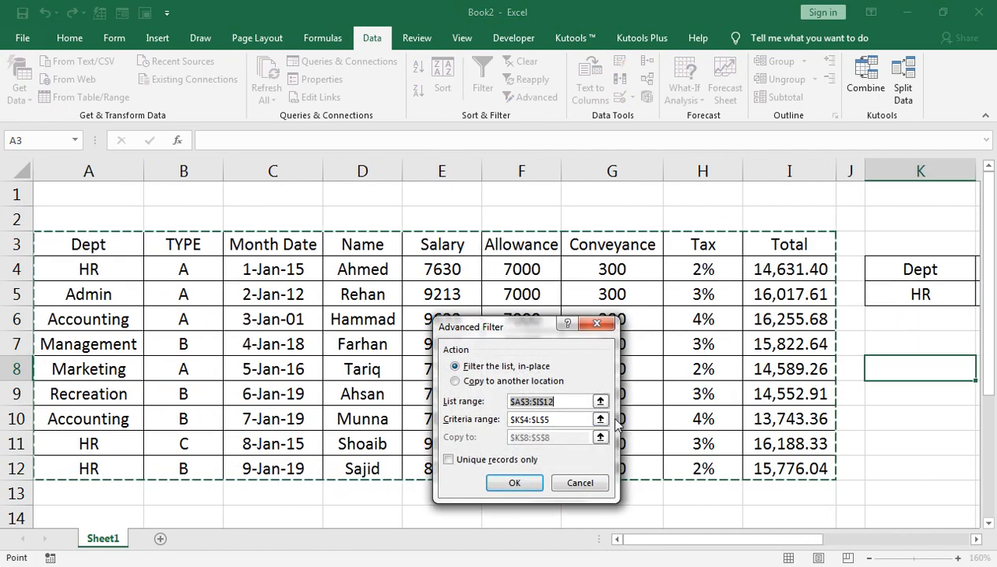
pyautogui.click(574, 419)
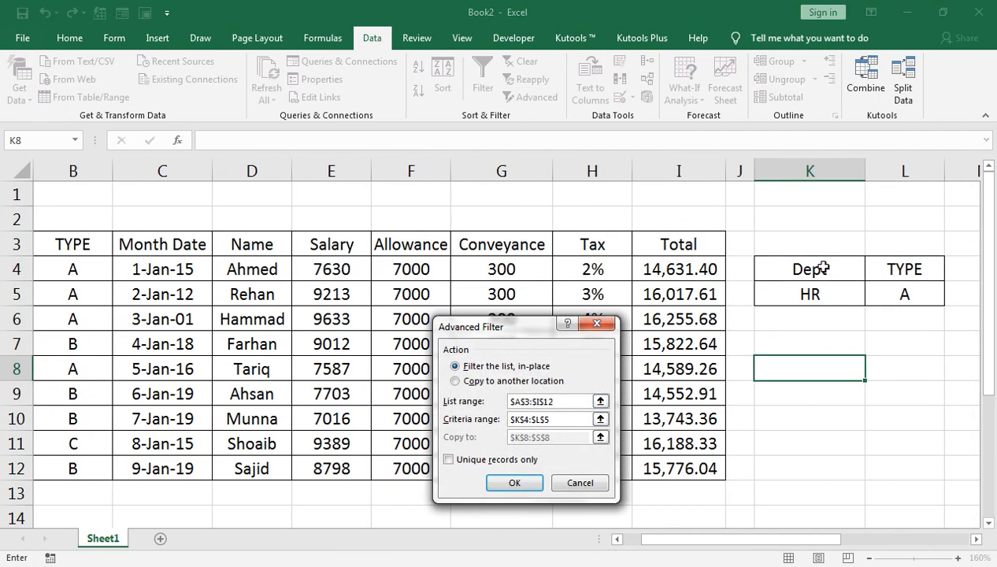
pyautogui.moveTo(822, 269); pyautogui.dragTo(941, 303)
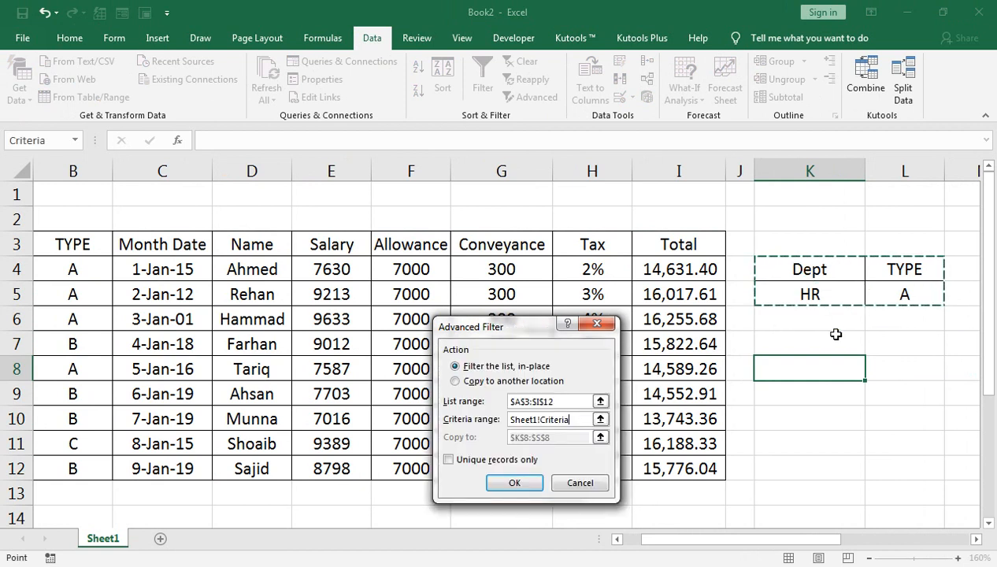
pyautogui.click(493, 381)
pyautogui.click(542, 437)
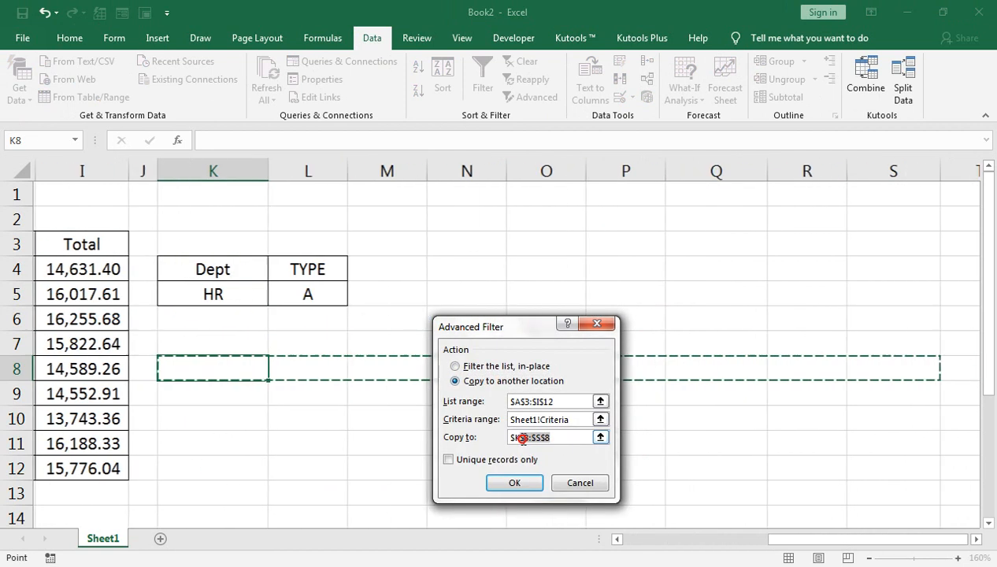
pyautogui.click(187, 367)
pyautogui.click(512, 483)
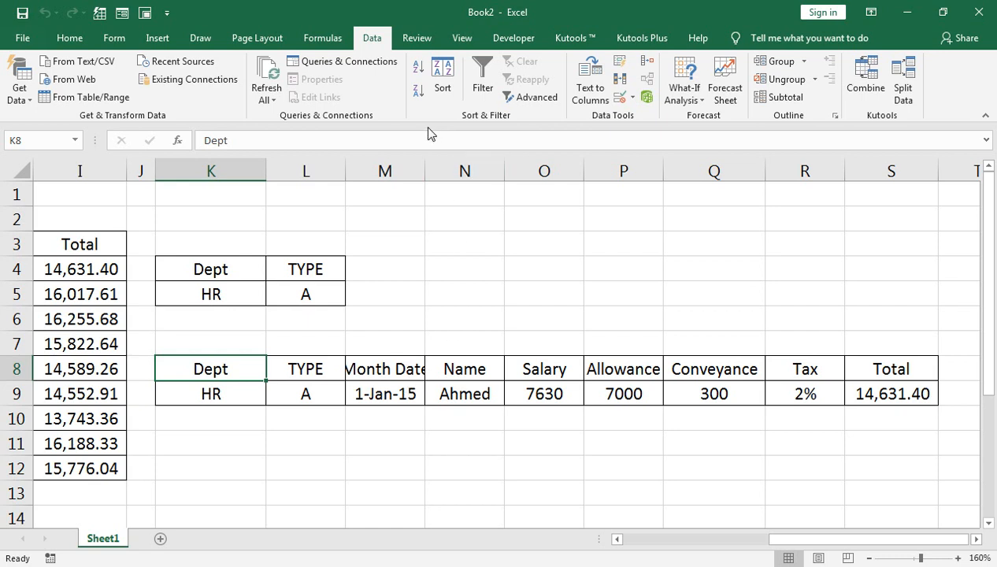
pyautogui.doubleClick(425, 171)
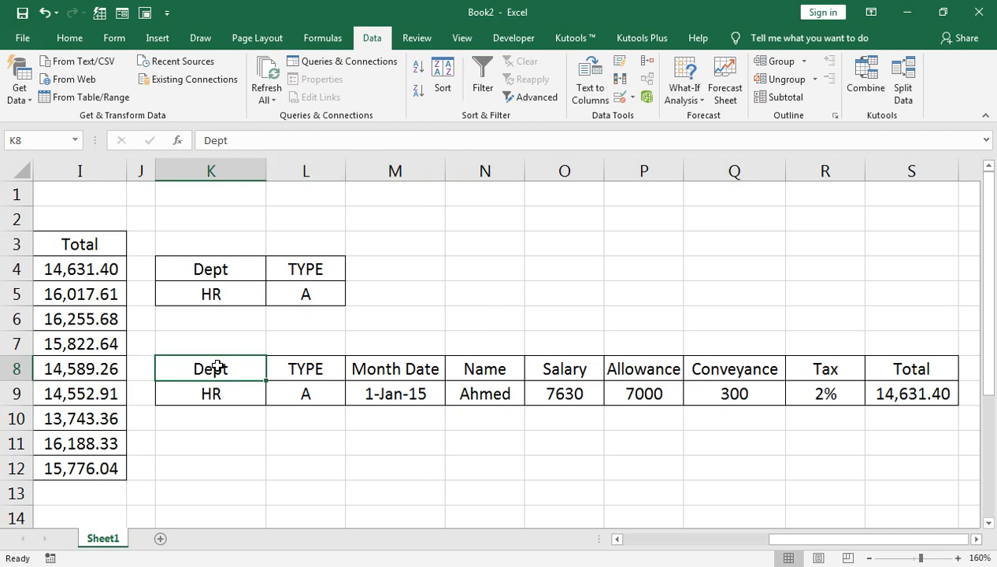
# - Clear all contents and formatting from the extracted HR type A record and its headers in K8:S9
pyautogui.hotkey('shift', 'Down')
pyautogui.hotkey('ctrl', 'shift', 'Right')
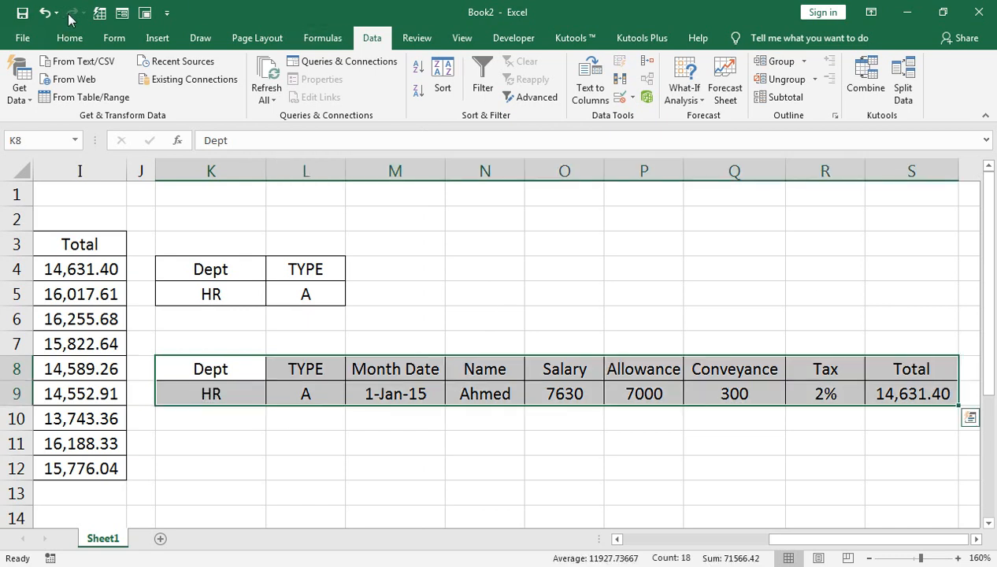
pyautogui.click(70, 38)
pyautogui.click(831, 96)
pyautogui.click(847, 118)
# - Delete the HR value from the Dept criterion cell K5
pyautogui.hotkey('ctrl', 'Left')
pyautogui.hotkey('ctrl', 'Left')
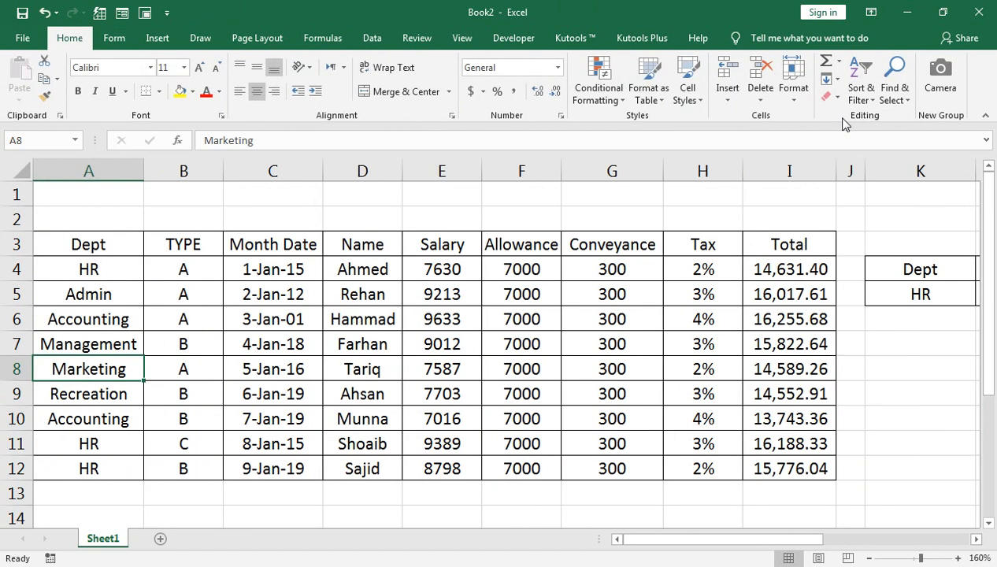
pyautogui.press('Right')
pyautogui.press('Up')
pyautogui.press('Up')
pyautogui.press('Up')
pyautogui.hotkey('ctrl', 'Right')
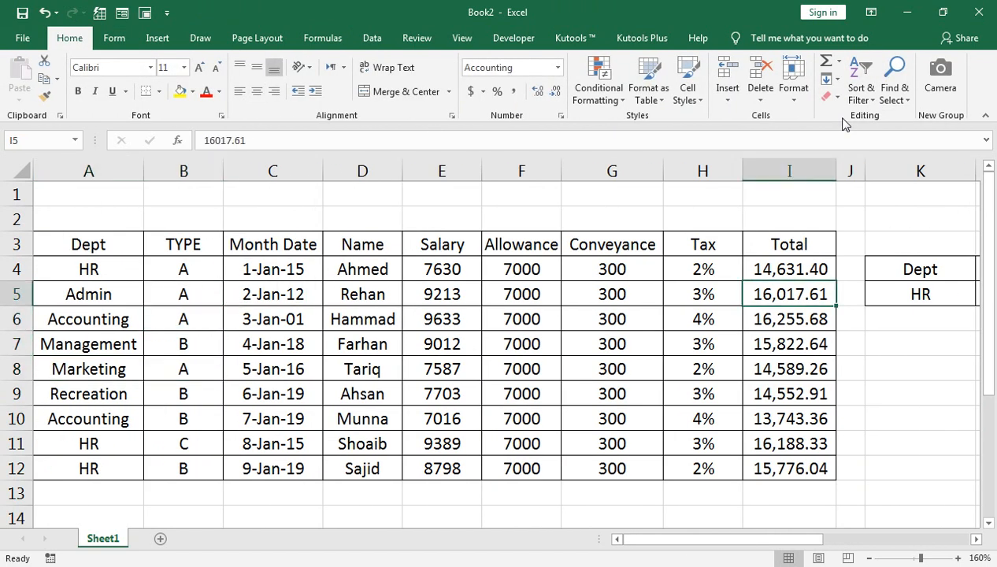
pyautogui.hotkey('ctrl', 'Right')
pyautogui.press('Delete')
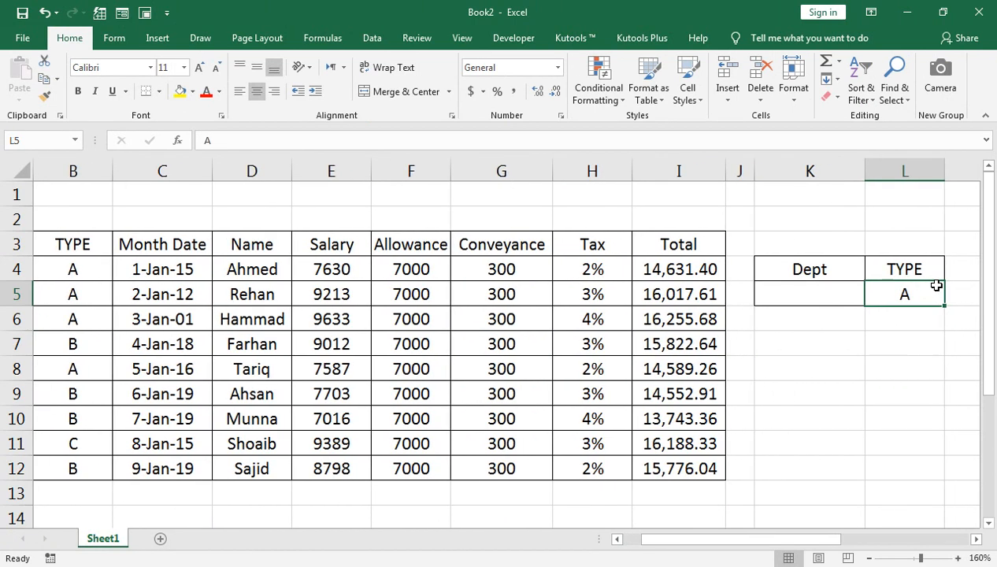
# - Clear all contents and formatting from the TYPE criterion in L4:L5
pyautogui.moveTo(935, 285); pyautogui.dragTo(935, 280)
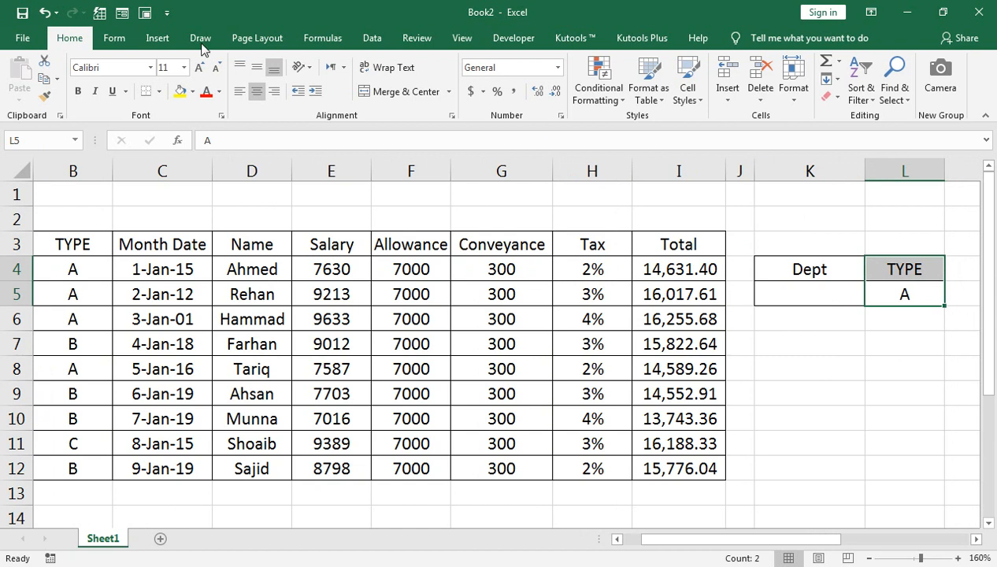
pyautogui.click(836, 96)
pyautogui.click(851, 115)
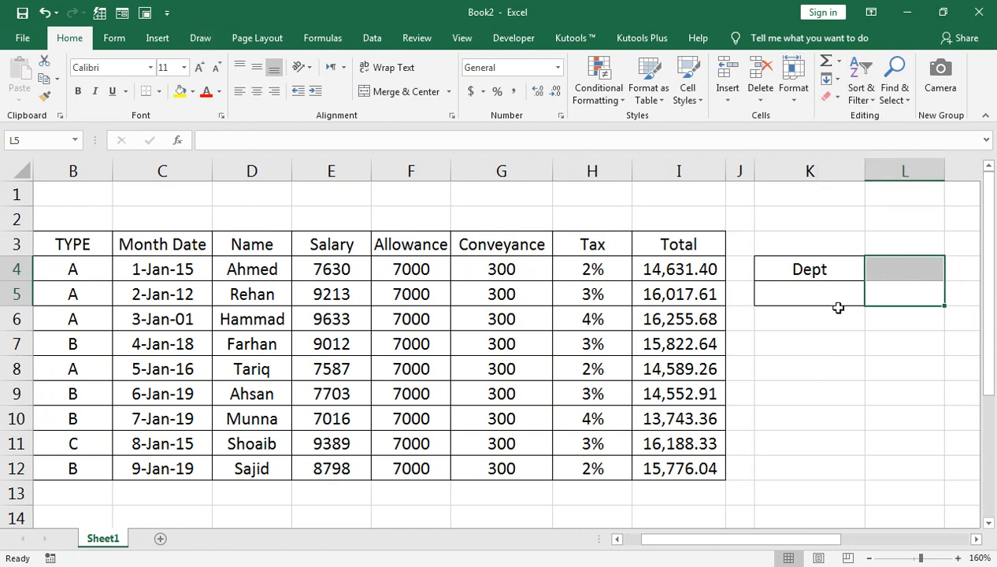
# - Enter the wildcard criterion *g* under Dept in K5 and select K7
pyautogui.click(835, 292)
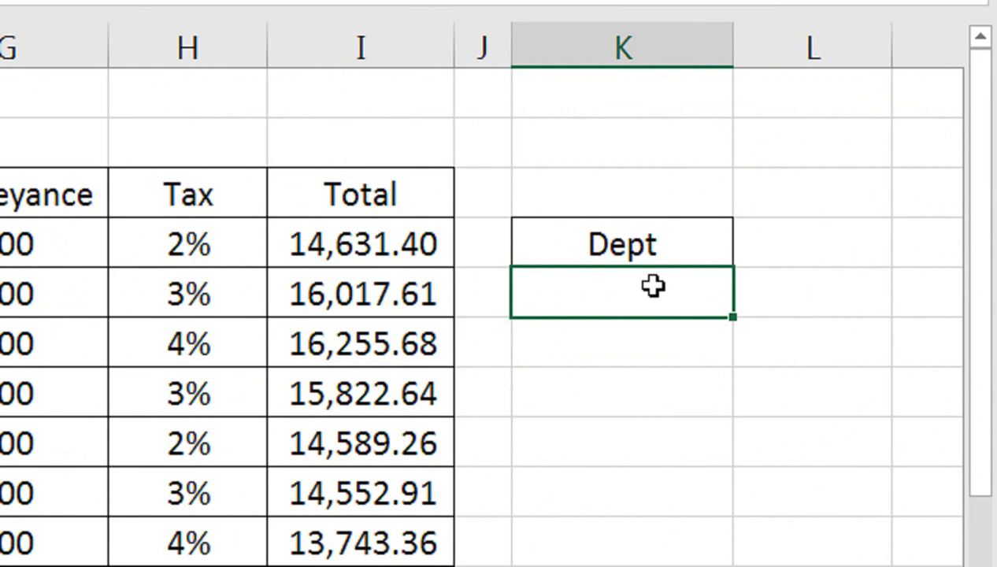
pyautogui.write('*')
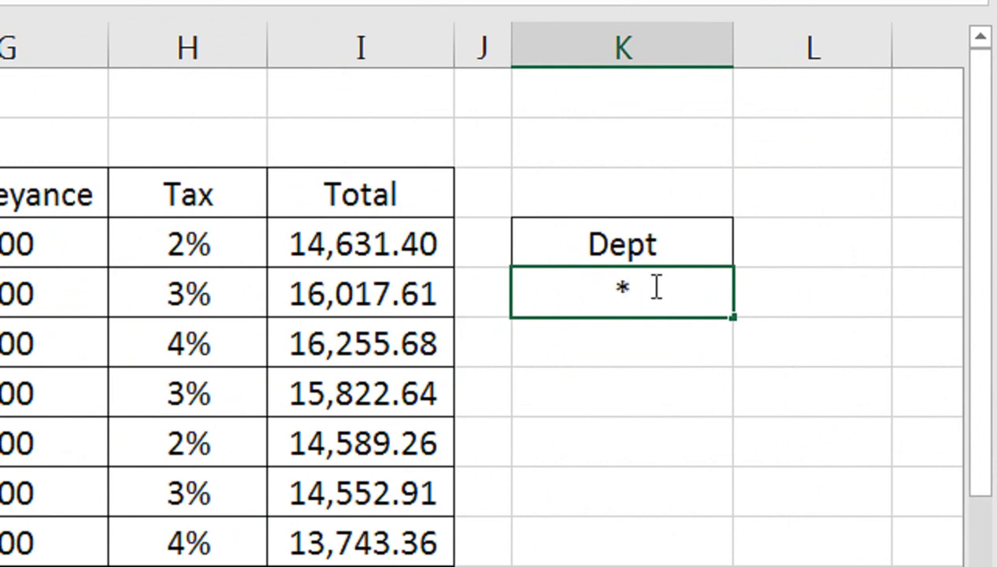
pyautogui.write('g')
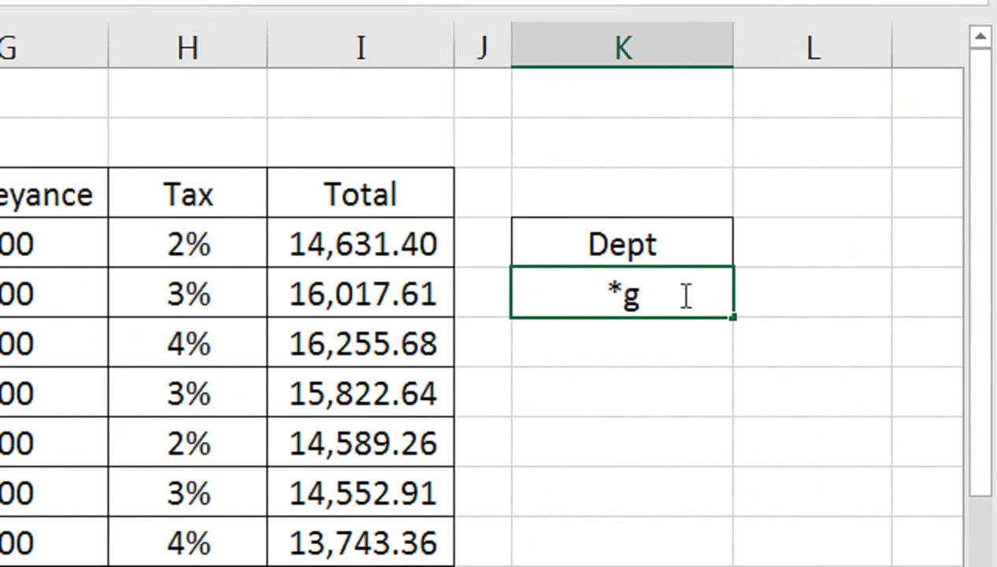
pyautogui.write('*')
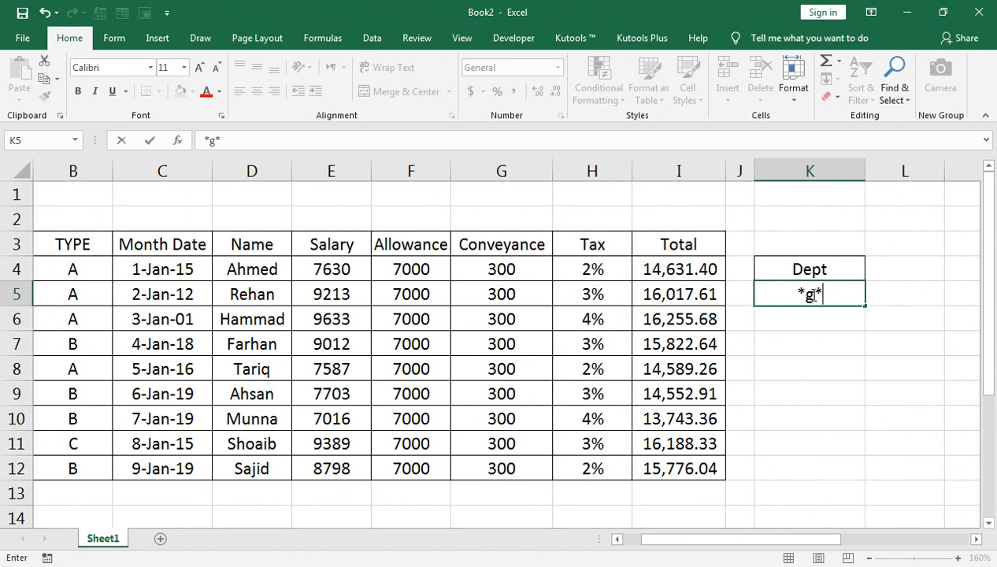
pyautogui.click(779, 352)
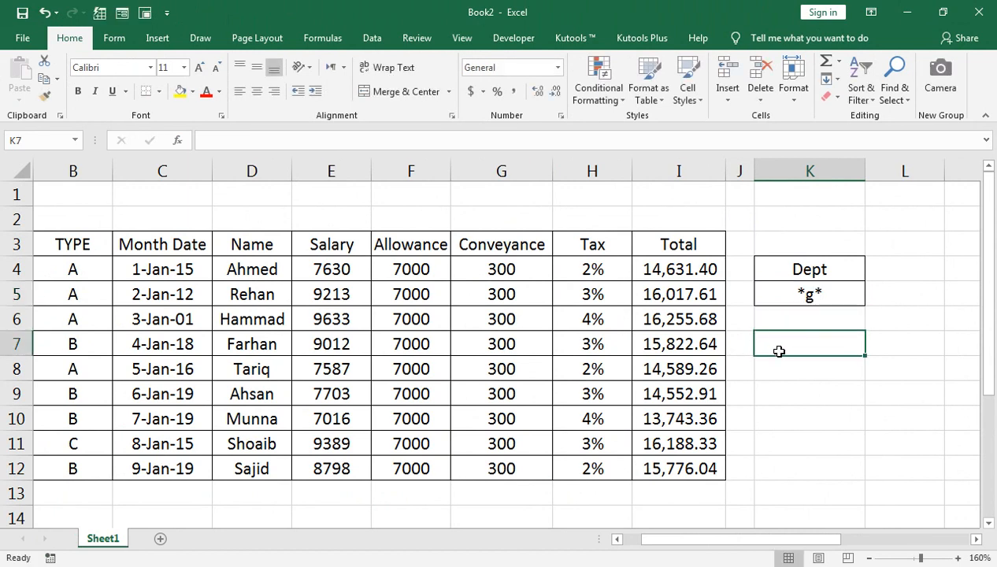
# - Start an Advanced Filter on list range A3:I12 and replace the criteria range with cell K5
pyautogui.click(372, 38)
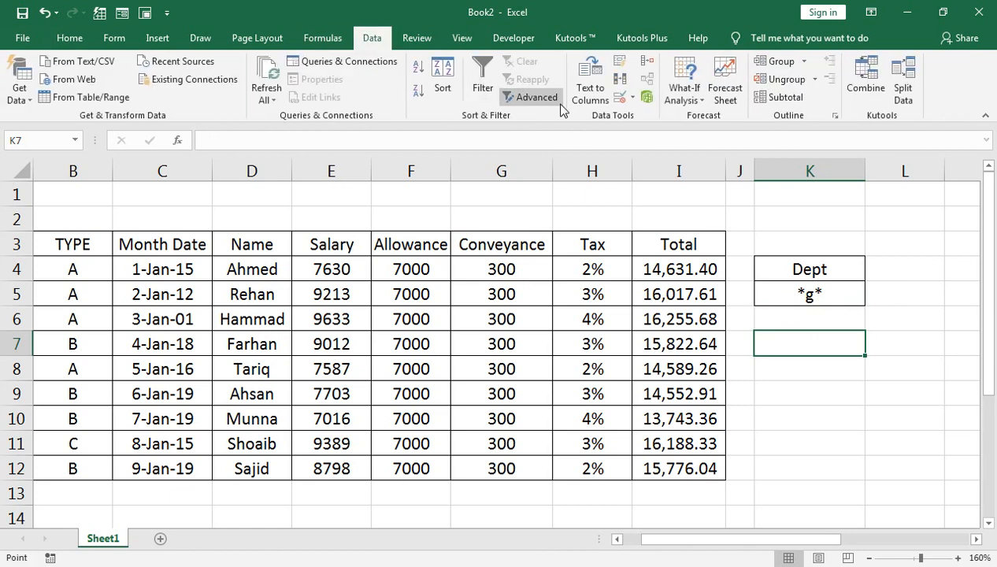
pyautogui.click(544, 97)
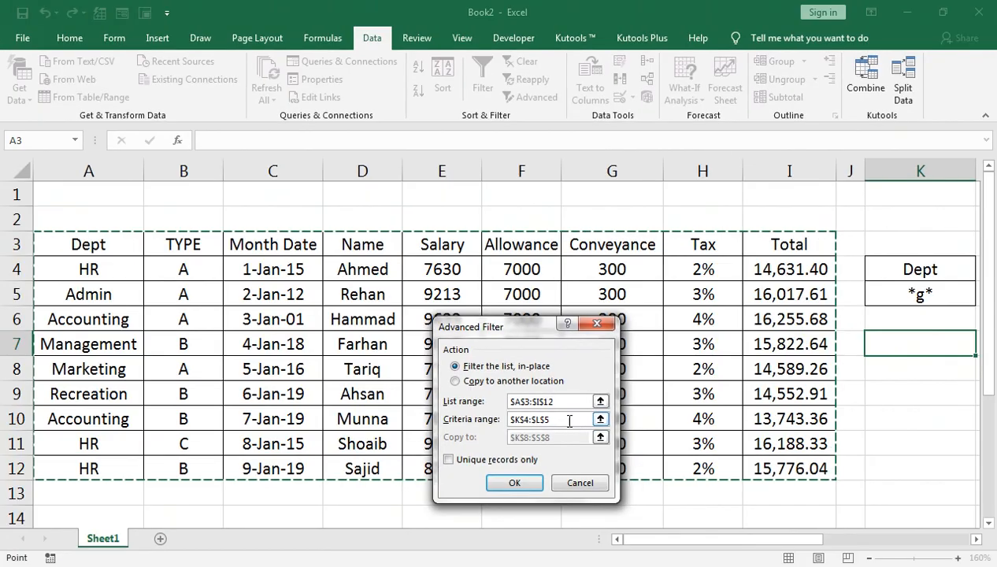
pyautogui.moveTo(641, 418); pyautogui.dragTo(602, 417)
pyautogui.click(555, 424)
pyautogui.press('BackSpace')
pyautogui.press('BackSpace')
pyautogui.press('BackSpace')
pyautogui.press('BackSpace')
pyautogui.press('BackSpace')
pyautogui.press('BackSpace')
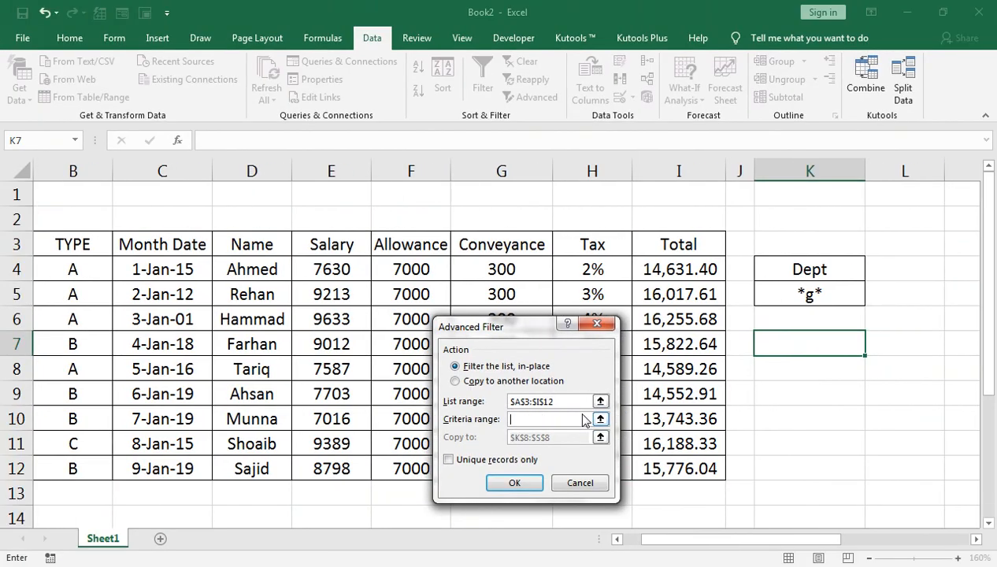
pyautogui.click(801, 289)
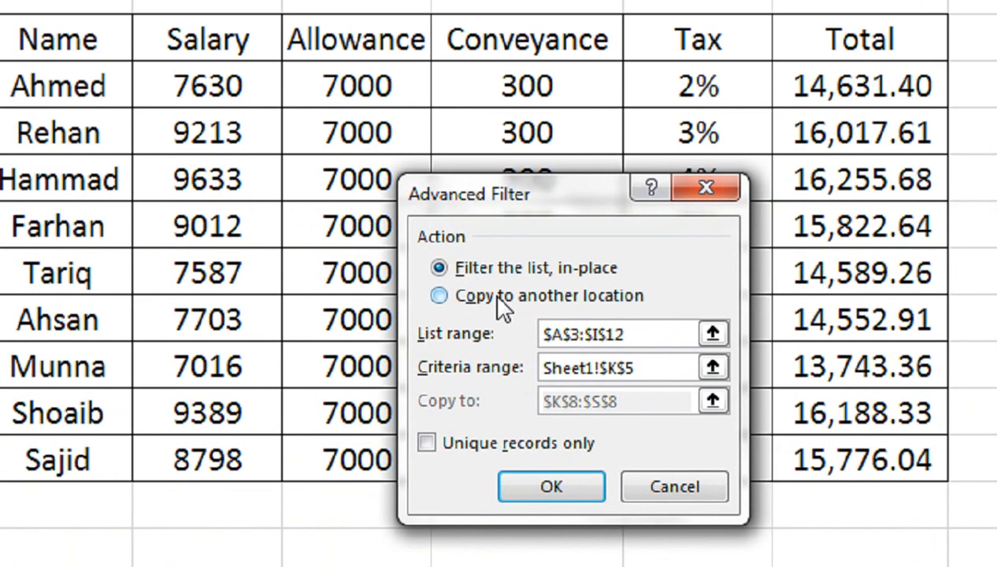
# - Try to extract the filtered records to another location, with K7 as the copy destination
pyautogui.click(498, 298)
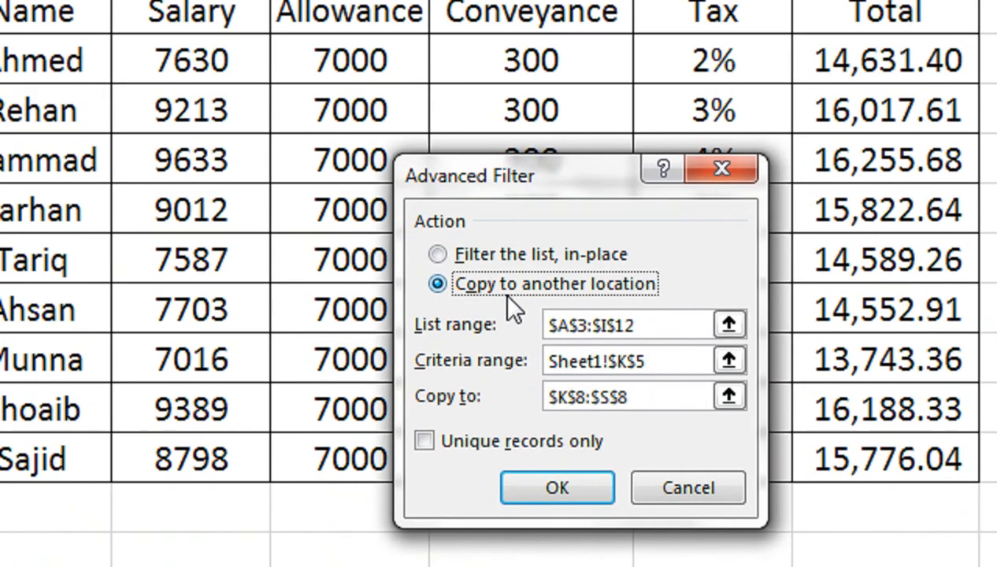
pyautogui.moveTo(543, 401); pyautogui.dragTo(615, 400)
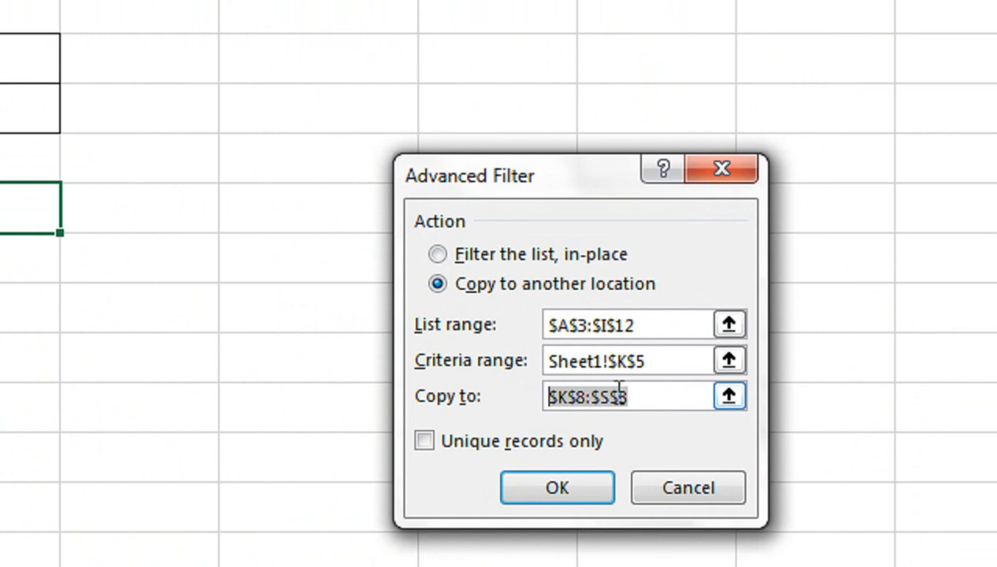
pyautogui.click(224, 225)
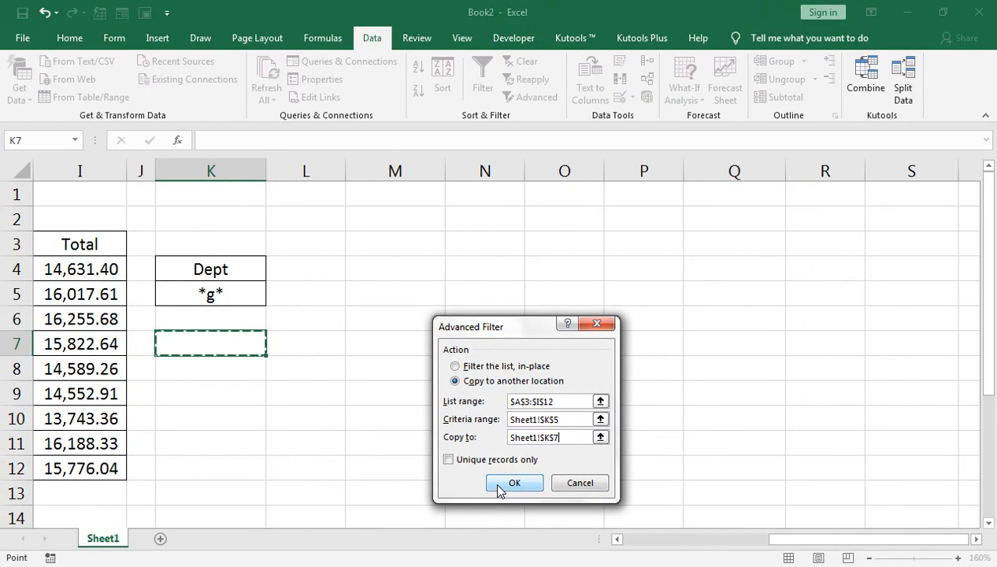
pyautogui.click(498, 486)
pyautogui.scroll(-1, 458, 460)
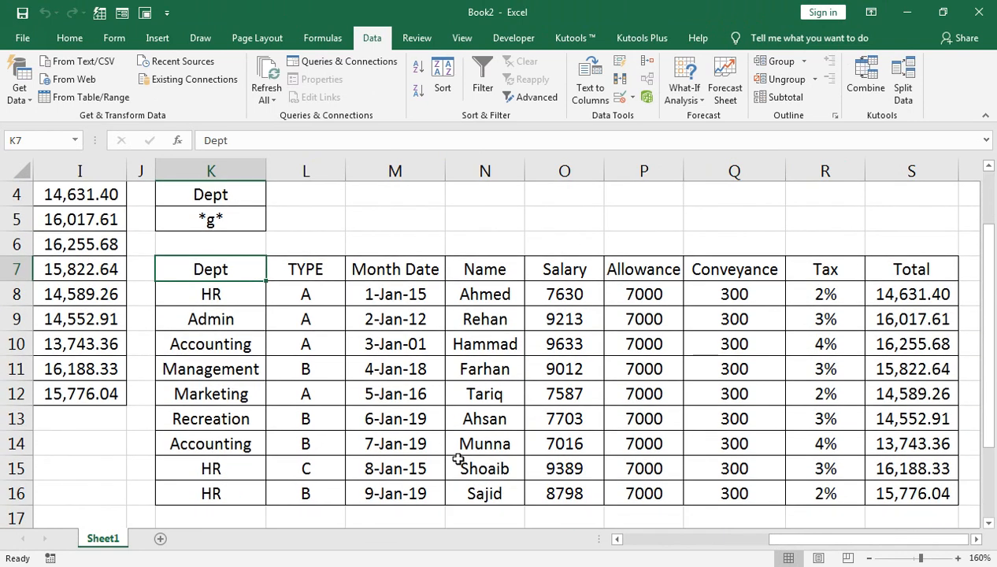
# - Rerun the Advanced Filter with criteria range K4:K5, copying the matching records over the existing extract at K7
pyautogui.scroll(1, 711, 499)
pyautogui.hscroll(-2, 712, 499)
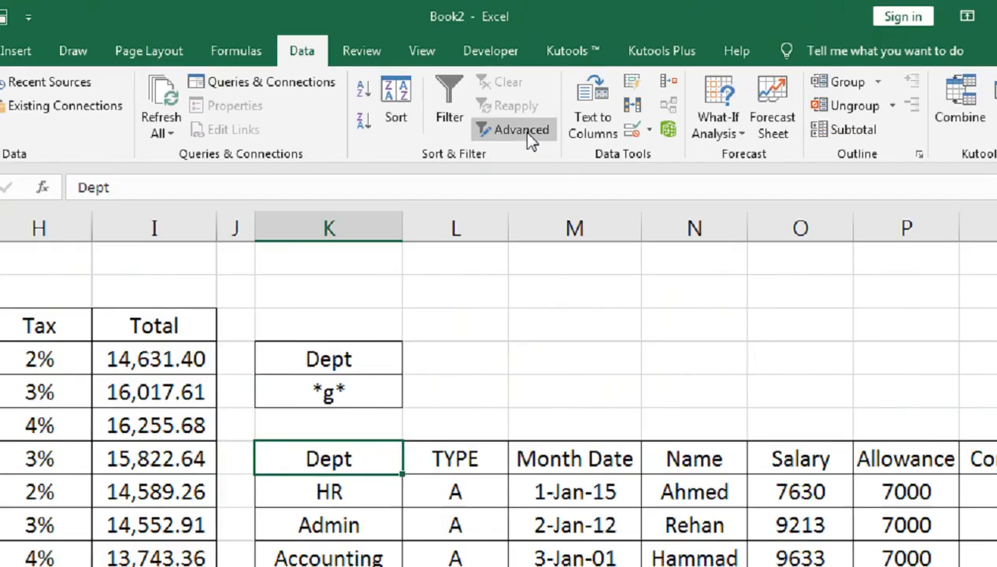
pyautogui.click(529, 97)
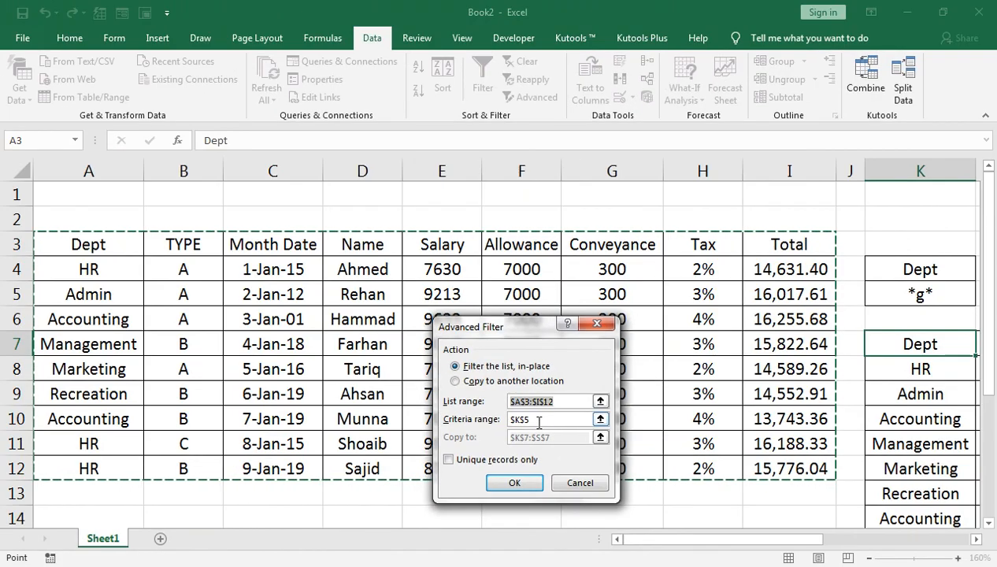
pyautogui.click(539, 422)
pyautogui.moveTo(878, 276); pyautogui.dragTo(890, 288)
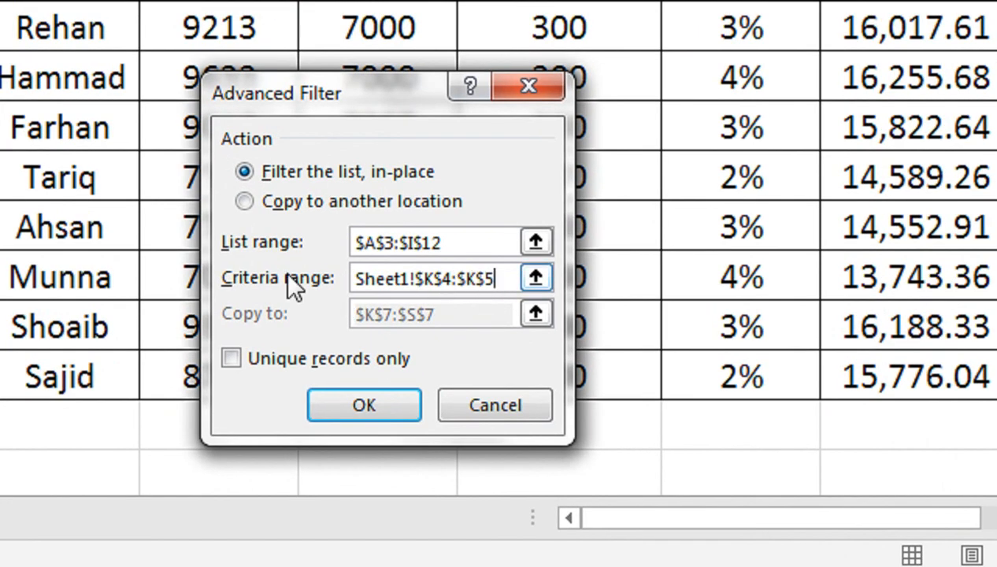
pyautogui.click(245, 202)
pyautogui.moveTo(468, 321); pyautogui.dragTo(359, 315)
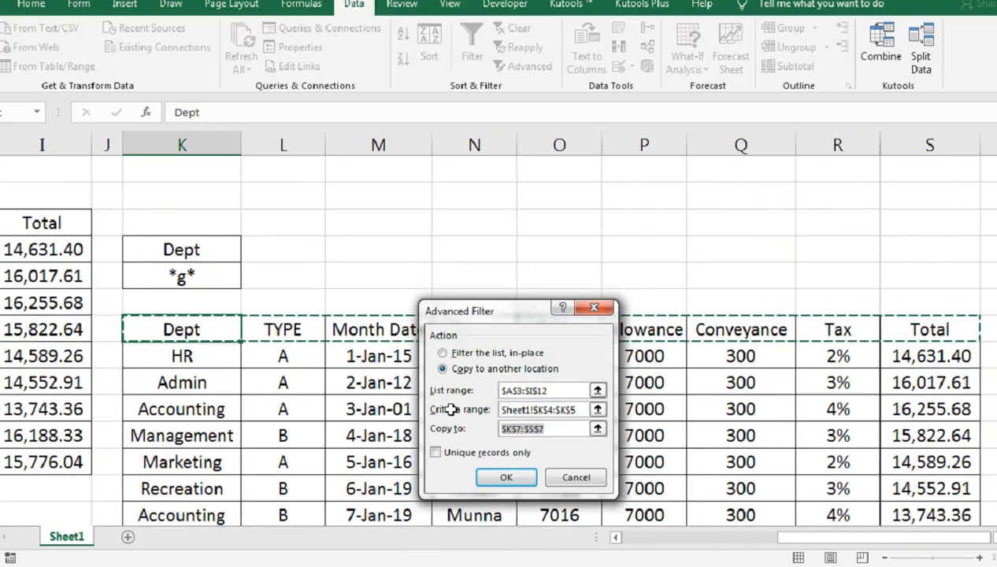
pyautogui.click(246, 343)
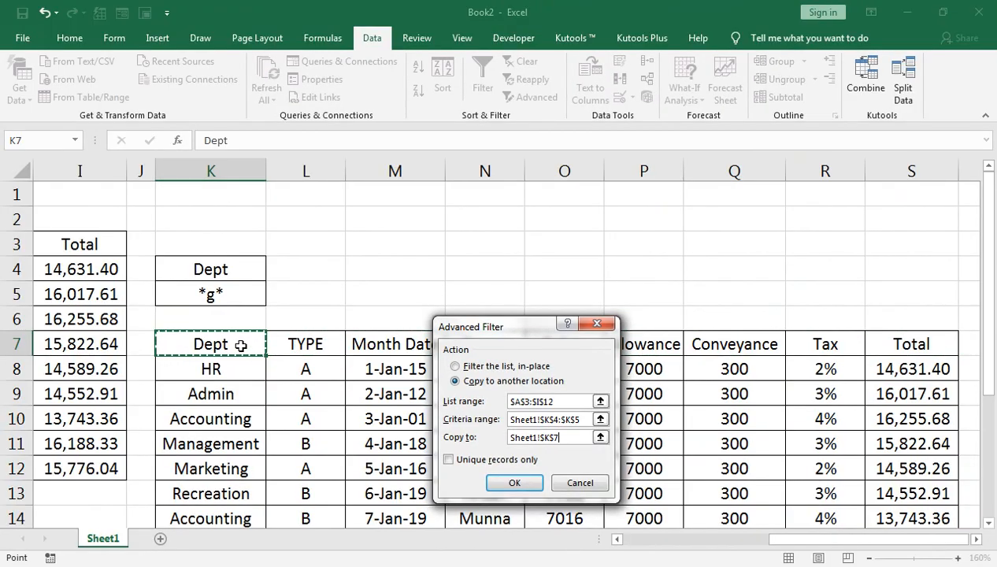
pyautogui.click(514, 483)
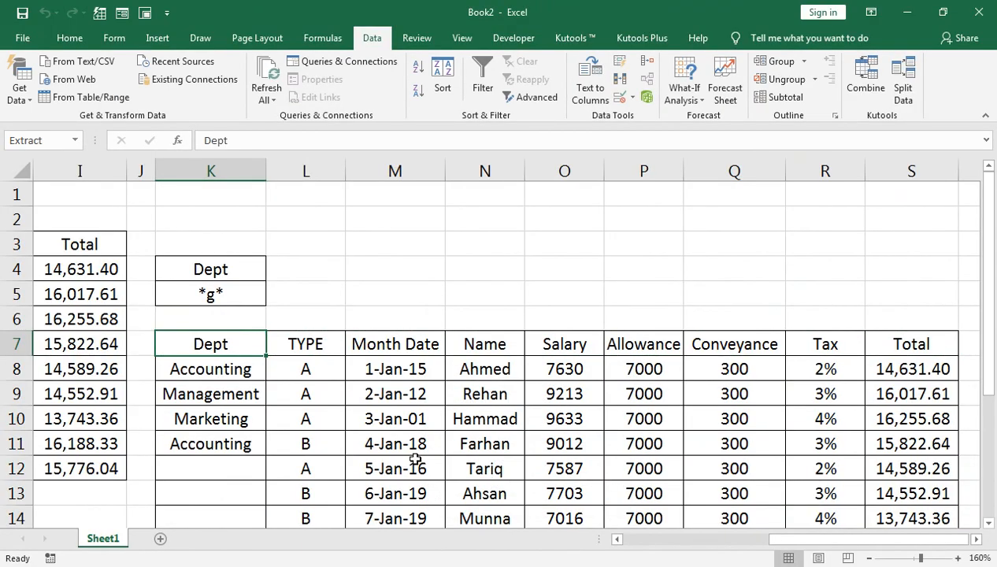
pyautogui.scroll(-1, 415, 459)
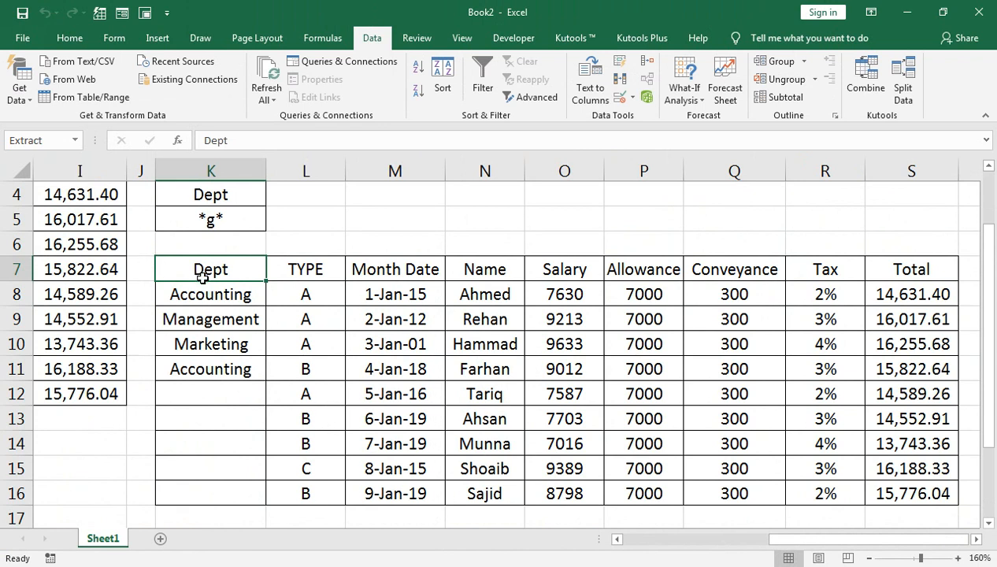
# - Clear all contents and formatting from columns K to S, from row 7 down to the sheet's last row
pyautogui.hotkey('ctrl', 'shift', 'Down')
pyautogui.hotkey('ctrl', 'shift', 'Right')
pyautogui.hotkey('ctrl', 'shift', 'Down')
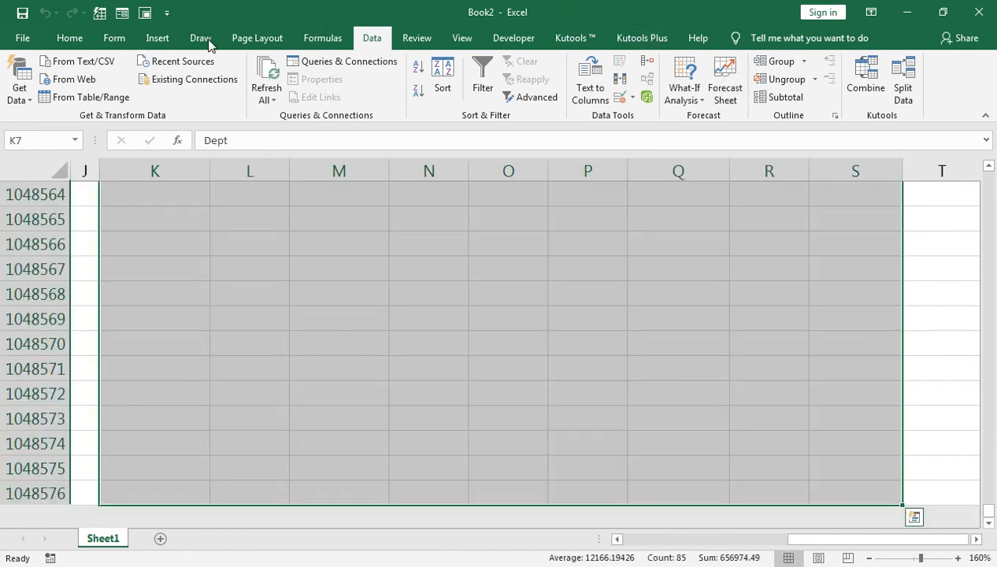
pyautogui.click(69, 38)
pyautogui.click(830, 96)
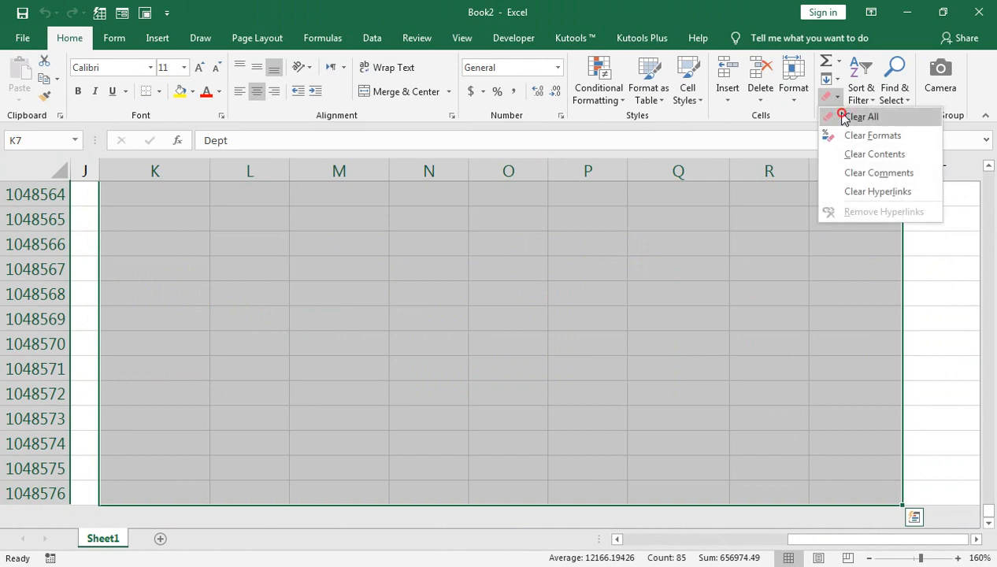
pyautogui.click(845, 117)
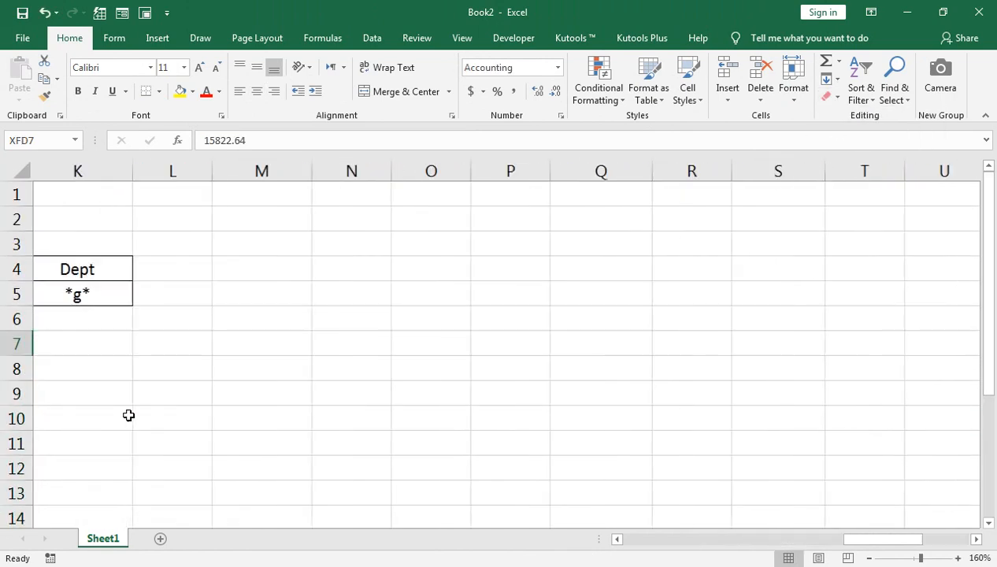
# - From cell K7, run Advanced Filter on A3:I12 with criteria range K4:K5, copying the matching records to K7
pyautogui.press('Home')
pyautogui.press('Right')
pyautogui.press('Right')
pyautogui.press('Right')
pyautogui.press('Right')
pyautogui.press('Right')
pyautogui.press('Right')
pyautogui.press('Right')
pyautogui.press('Right')
pyautogui.press('Right')
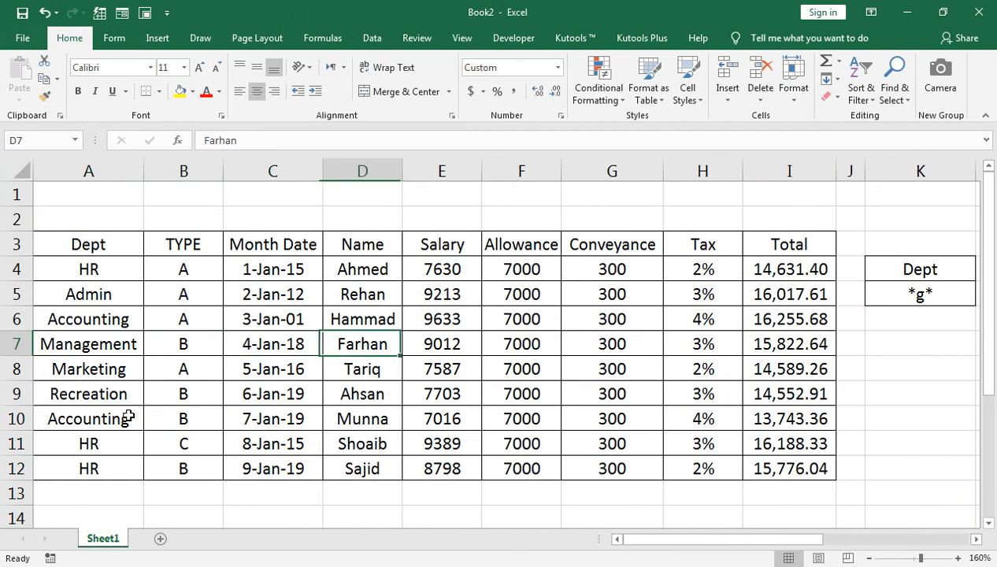
pyautogui.press('Right')
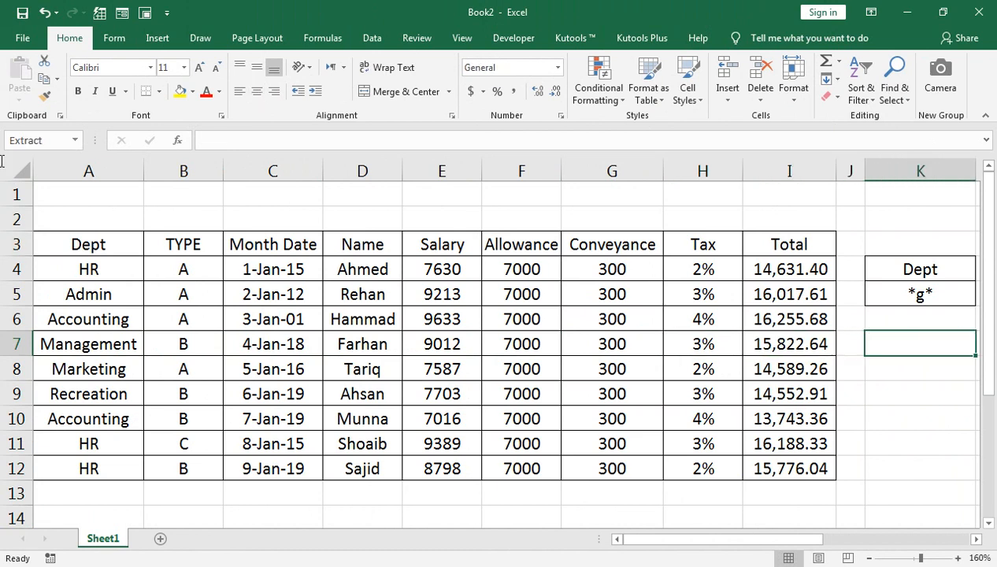
pyautogui.click(372, 37)
pyautogui.click(531, 97)
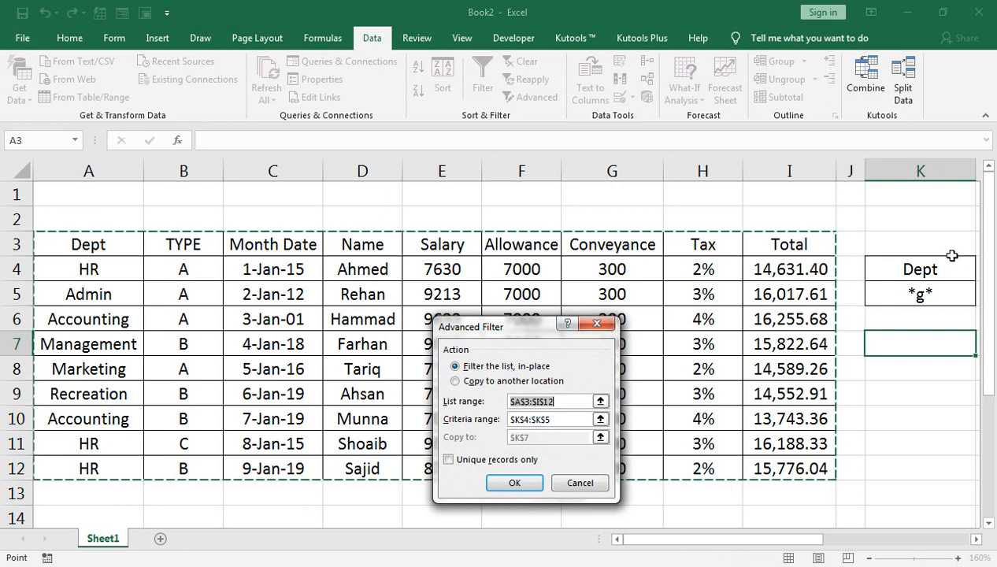
pyautogui.click(555, 419)
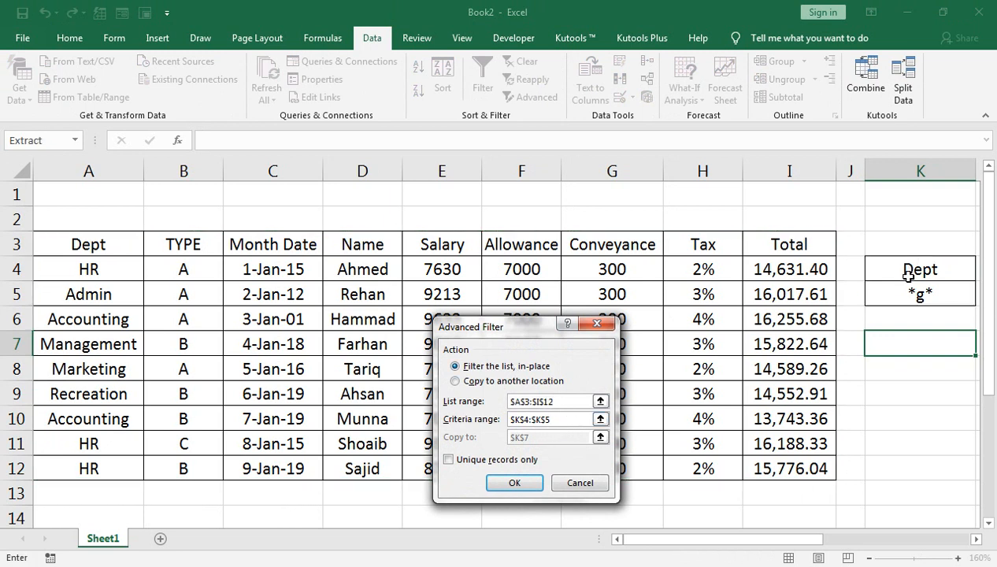
pyautogui.click(455, 381)
pyautogui.moveTo(533, 438); pyautogui.dragTo(503, 438)
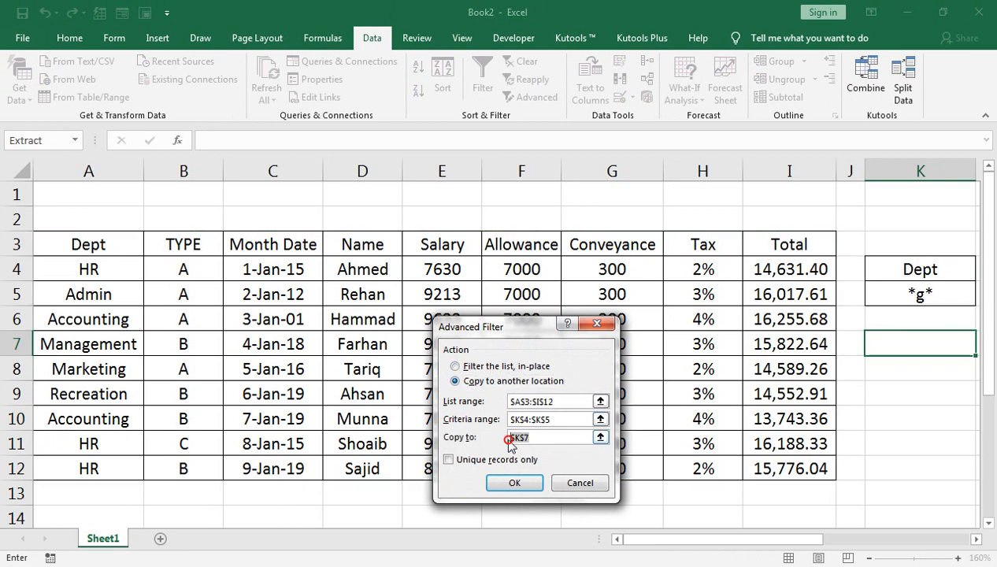
pyautogui.click(900, 358)
pyautogui.click(514, 484)
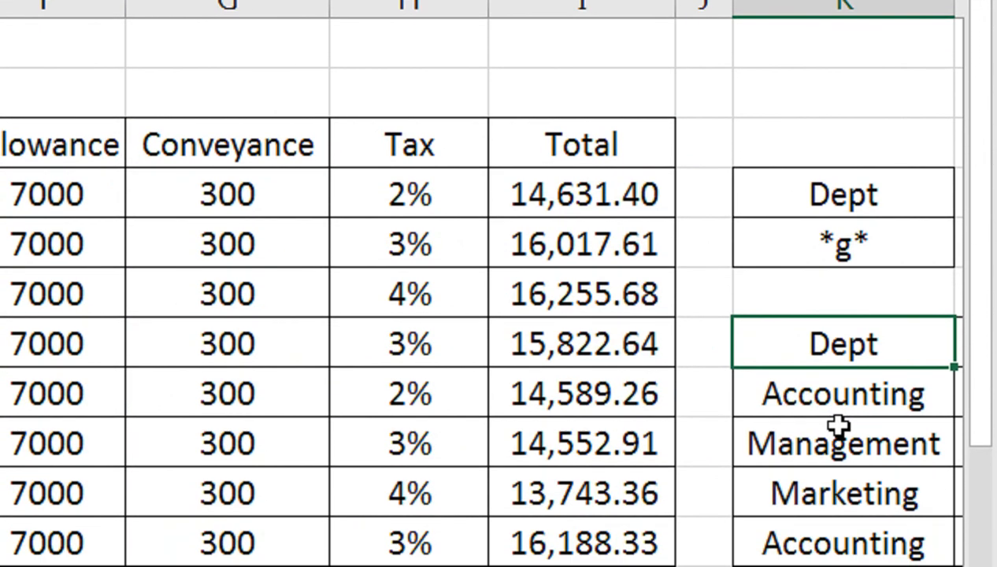
# - Examine the records extracted with the *g* criterion and compare them with the source table's Dept and Salary columns
pyautogui.press('Right')
pyautogui.press('Right')
pyautogui.press('Right')
pyautogui.press('Right')
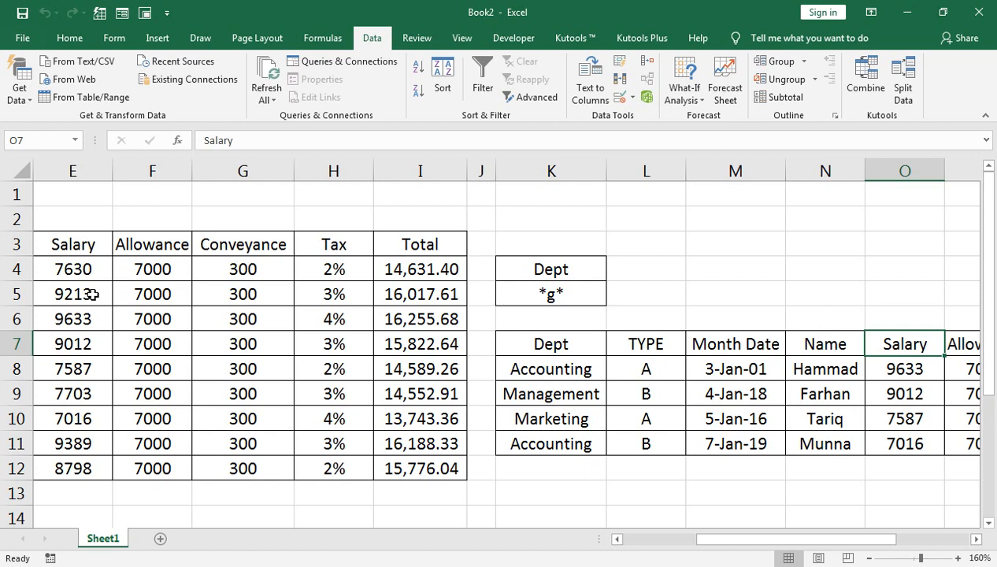
pyautogui.press('Left')
pyautogui.press('Left')
pyautogui.press('Left')
pyautogui.press('Left')
pyautogui.press('Left')
pyautogui.press('Left')
pyautogui.press('Left')
pyautogui.press('Left')
pyautogui.press('Left')
pyautogui.press('Left')
pyautogui.press('Left')
pyautogui.press('Left')
pyautogui.press('Left')
pyautogui.press('Left')
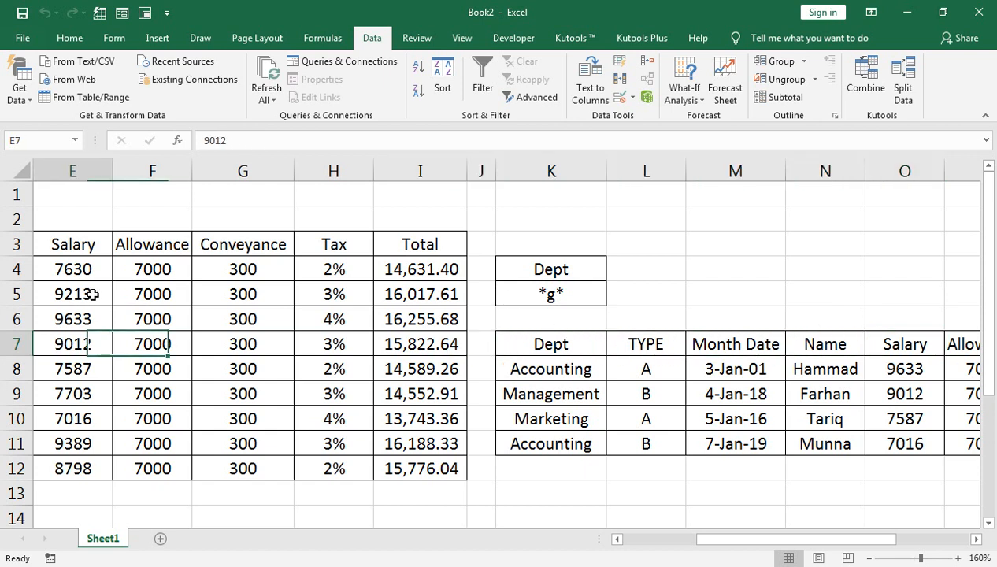
pyautogui.press('Right')
pyautogui.press('Up')
pyautogui.press('Up')
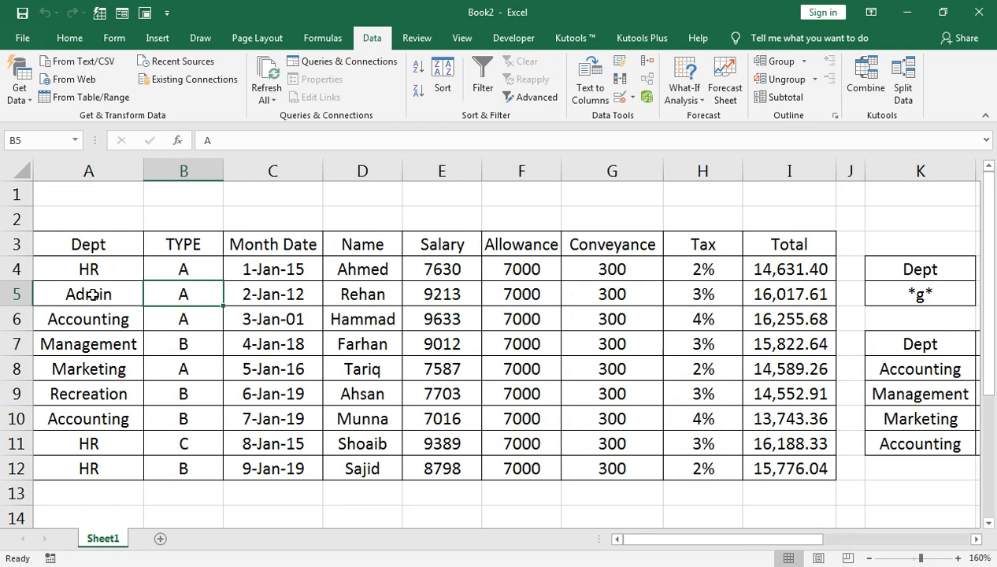
pyautogui.press('Up')
pyautogui.press('Right')
pyautogui.press('Right')
pyautogui.press('Right')
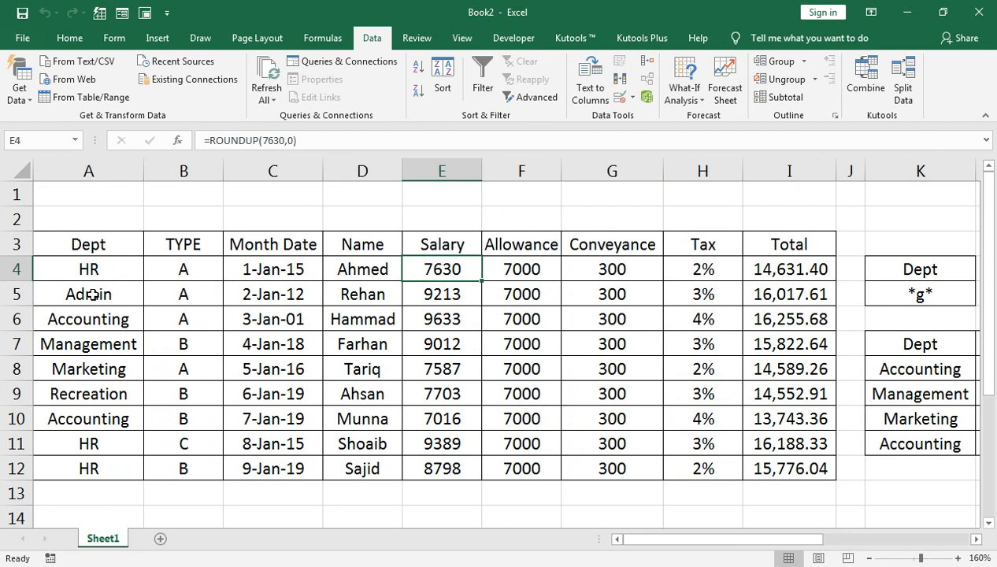
# - Clear all contents and formatting from the extracted records and their headers in K7:S11
pyautogui.press('Right')
pyautogui.press('Right')
pyautogui.press('Right')
pyautogui.press('Down')
pyautogui.press('Down')
pyautogui.press('Down')
pyautogui.press('Right')
pyautogui.press('Right')
pyautogui.press('Right')
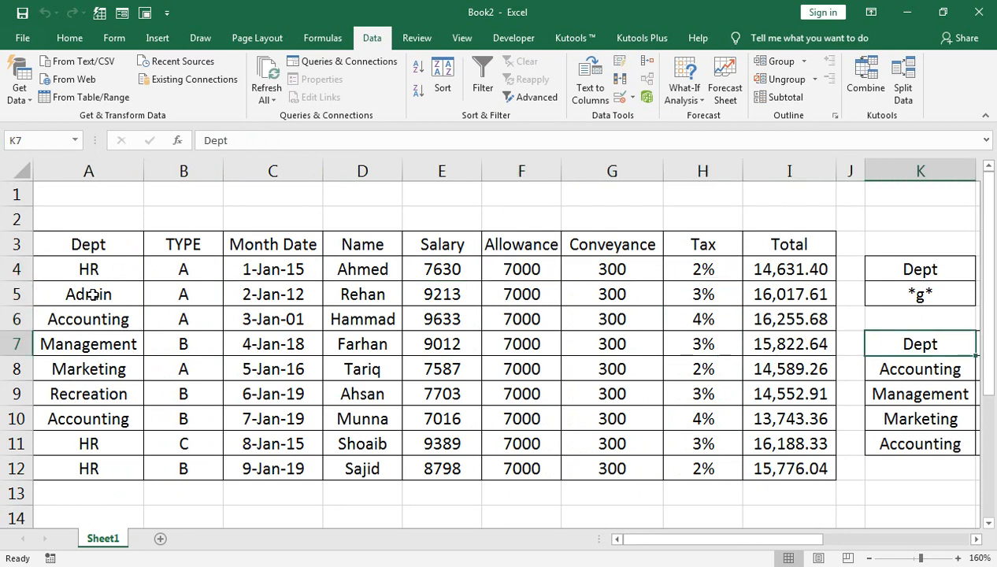
pyautogui.hotkey('ctrl', 'shift', 'Down')
pyautogui.hotkey('ctrl', 'shift', 'Right')
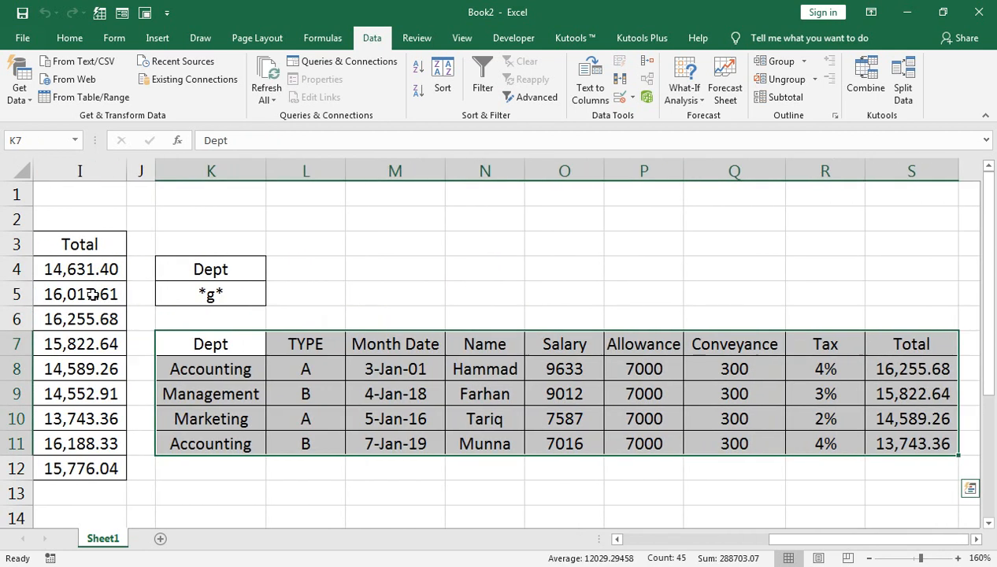
pyautogui.click(69, 38)
pyautogui.click(831, 96)
pyautogui.click(839, 117)
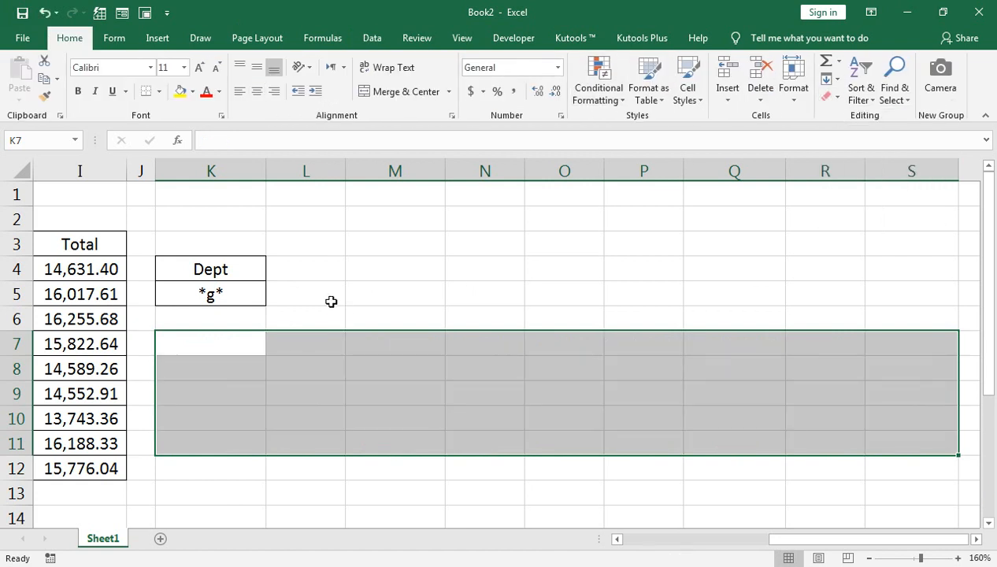
# - Add a second criterion beside Dept, with the header salary in L4 and the condition >8000 in L5
pyautogui.click(323, 275)
pyautogui.write('salary')
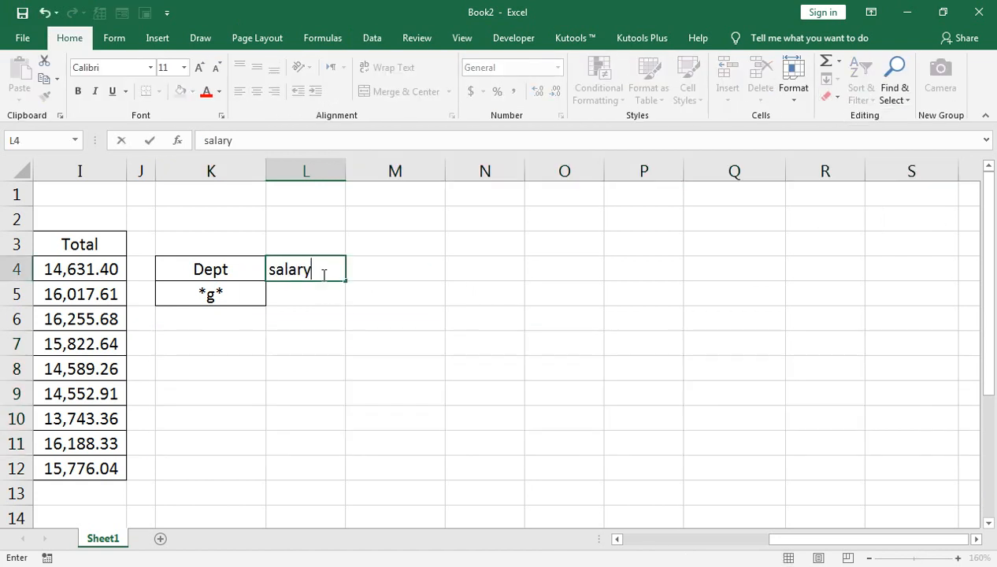
pyautogui.press('Return')
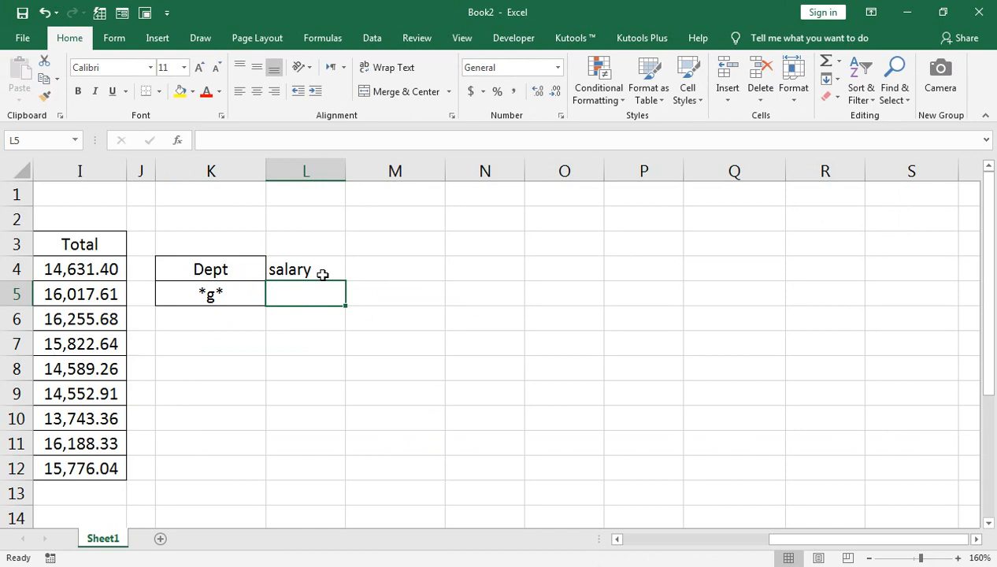
pyautogui.write('>8')
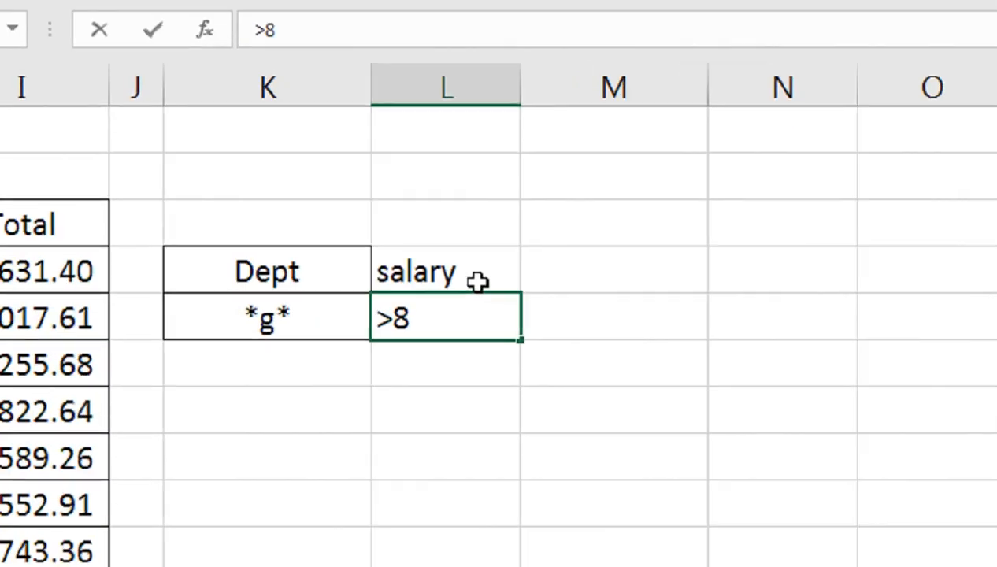
pyautogui.write('000')
pyautogui.press('Return')
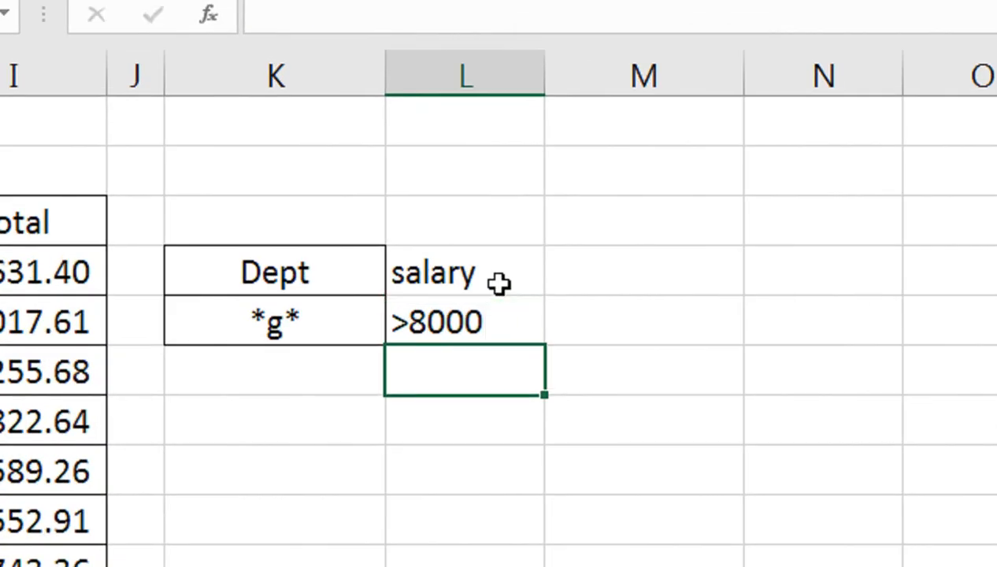
# - Apply all borders and centre alignment to the criteria block K4:L5
pyautogui.moveTo(406, 283); pyautogui.dragTo(374, 321)
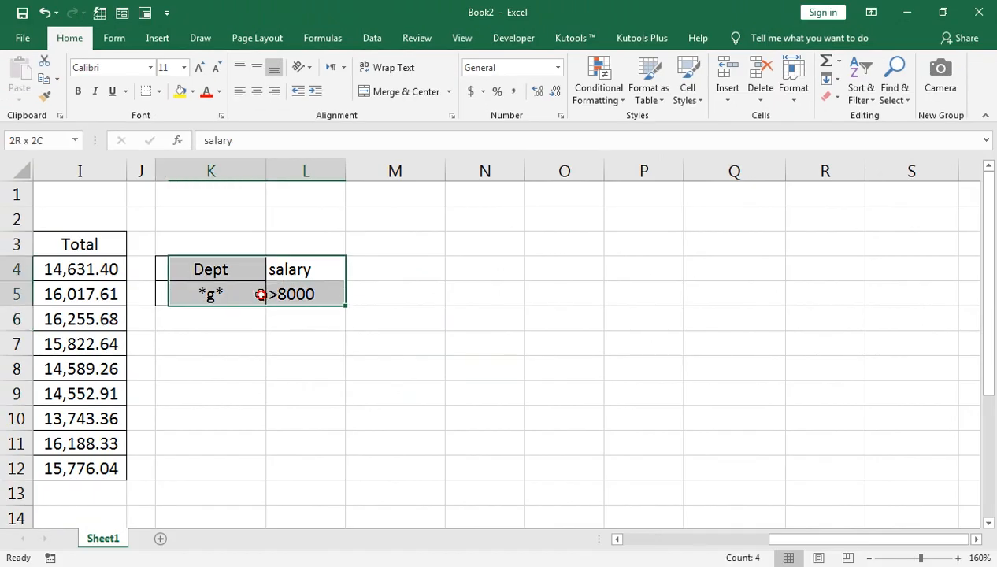
pyautogui.click(158, 91)
pyautogui.click(175, 224)
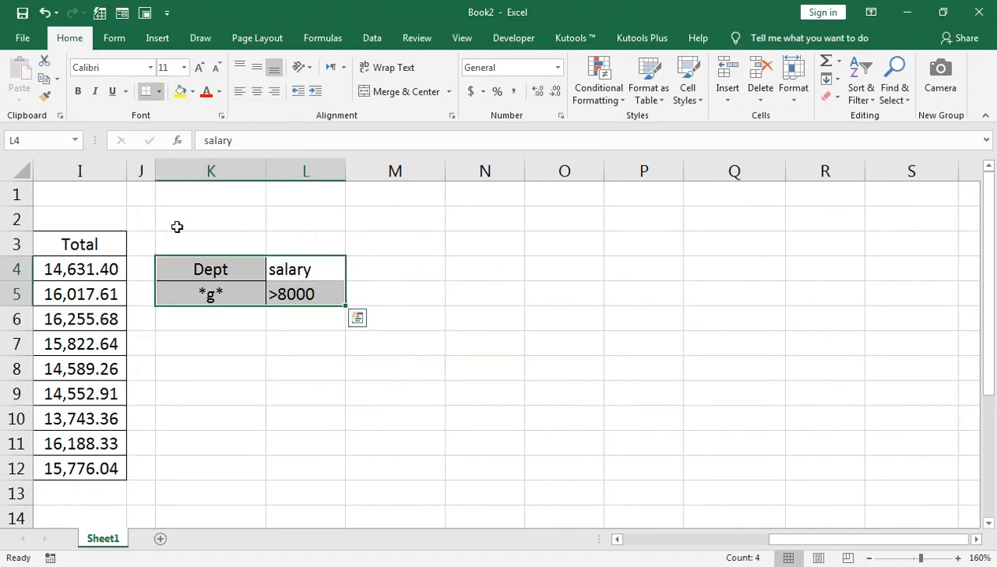
# - Try to extract the matching records with Advanced Filter, using list A3:I12, criteria range K4:L55 and K7 as the copy destination
pyautogui.click(208, 359)
pyautogui.click(371, 37)
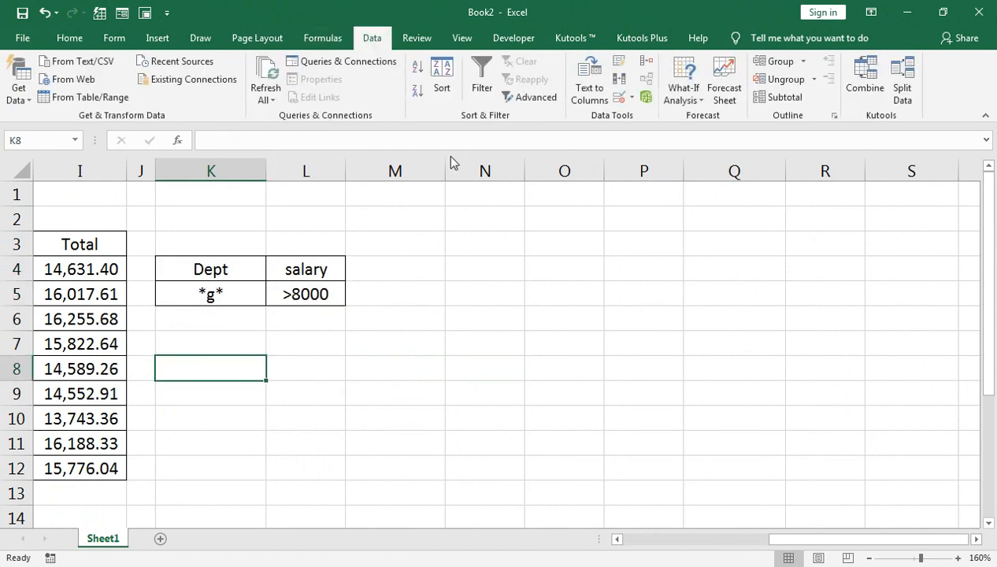
pyautogui.click(510, 99)
pyautogui.click(510, 418)
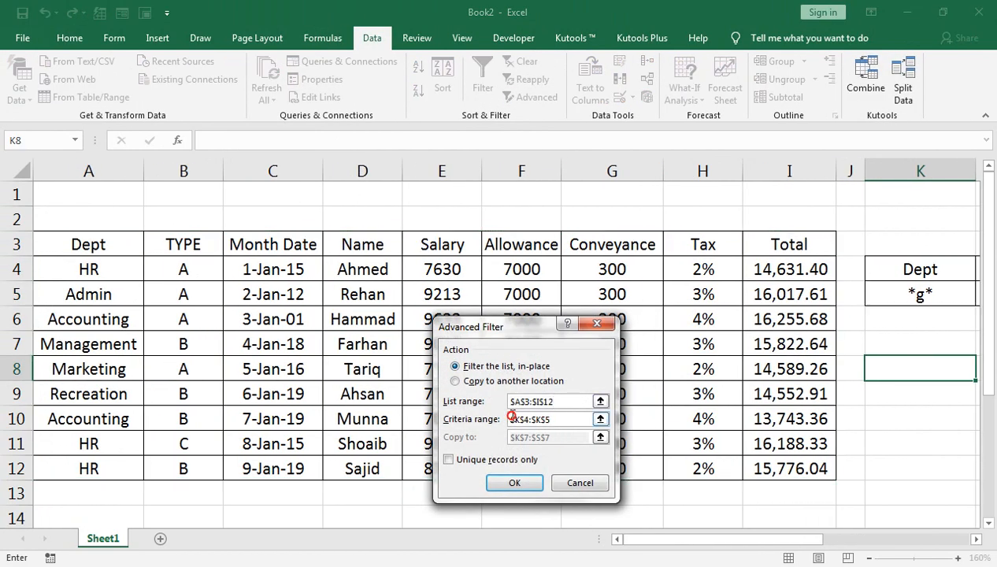
pyautogui.moveTo(568, 419); pyautogui.dragTo(525, 411)
pyautogui.moveTo(887, 260); pyautogui.dragTo(984, 284)
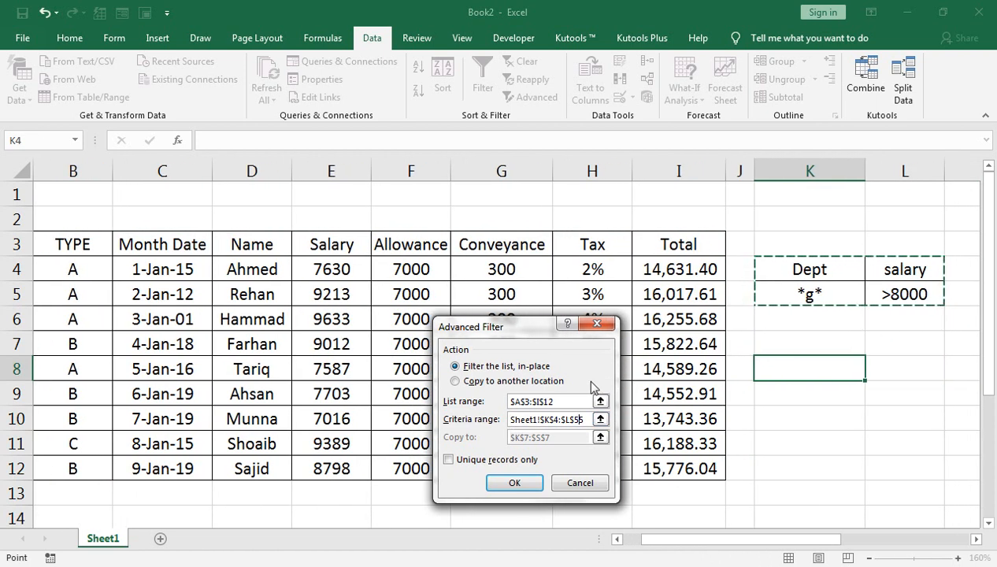
pyautogui.click(456, 382)
pyautogui.click(551, 437)
pyautogui.click(240, 341)
pyautogui.click(497, 478)
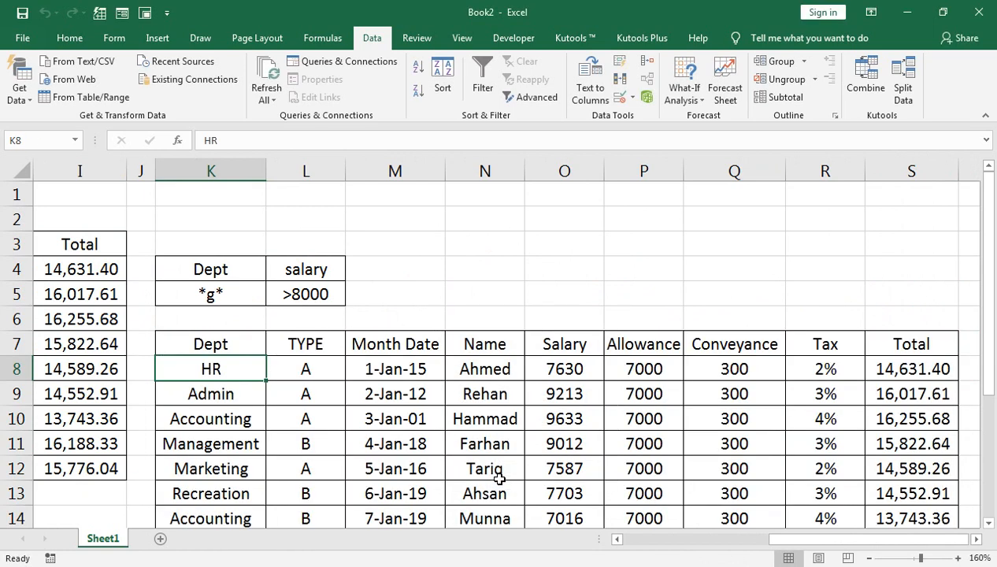
# - Clear all contents and formatting from the extracted records and headers in K7:S16
pyautogui.scroll(-1, 453, 456)
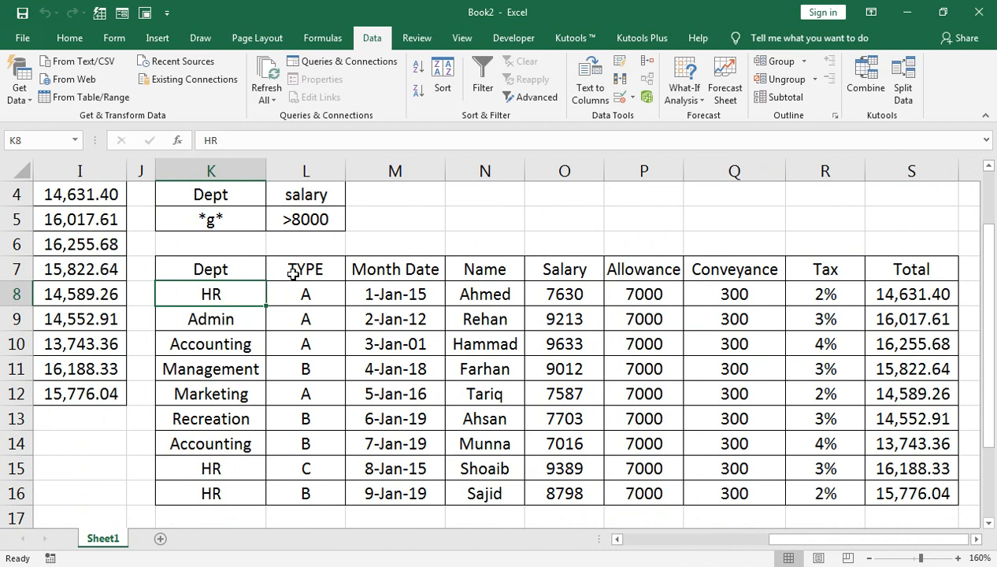
pyautogui.click(319, 243)
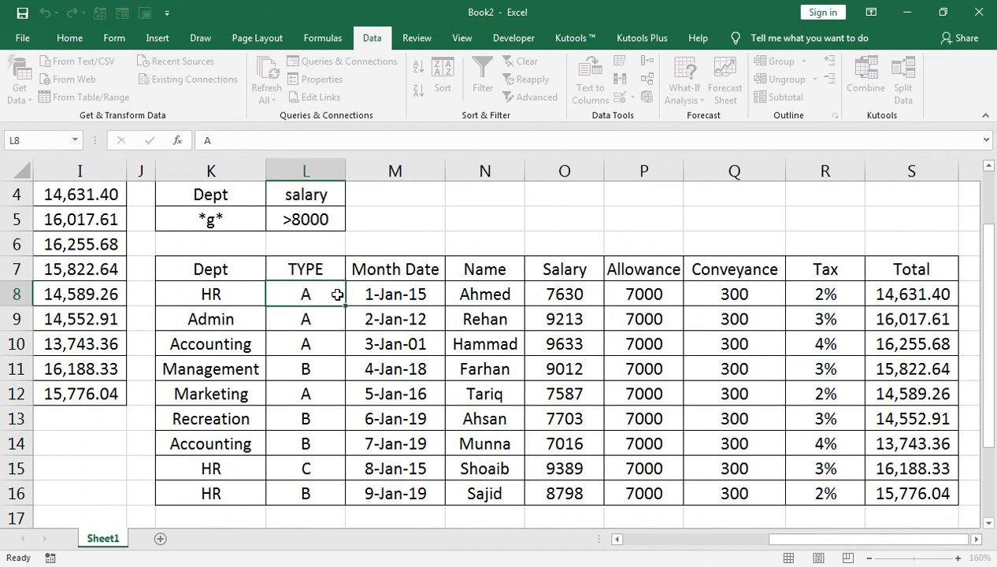
pyautogui.hotkey('ctrl', 'z')
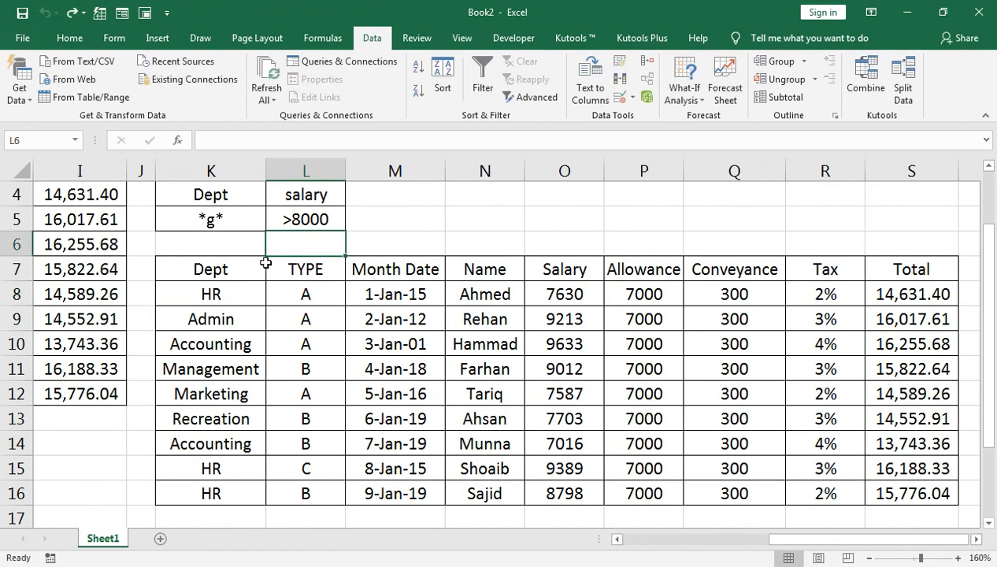
pyautogui.click(234, 262)
pyautogui.hotkey('ctrl', 'a')
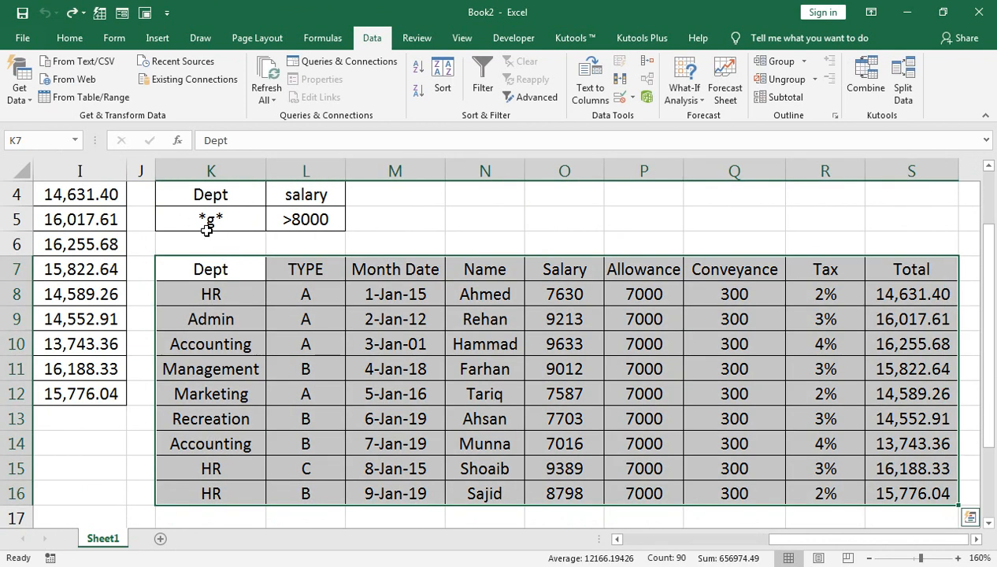
pyautogui.click(70, 37)
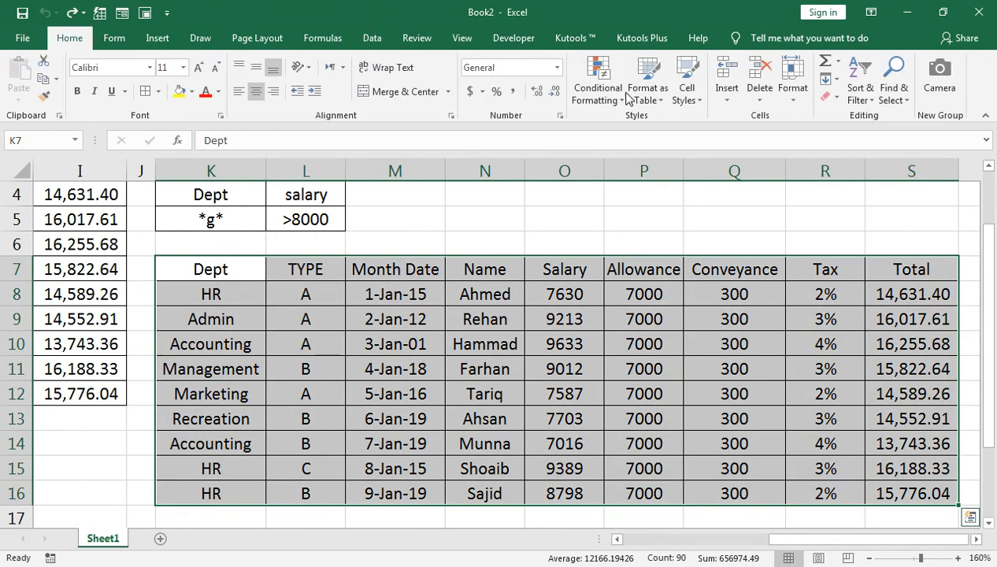
pyautogui.click(830, 96)
pyautogui.click(844, 116)
# - Replace the Dept criterion with the header TYPE in K4 and the value A in K5
pyautogui.click(229, 195)
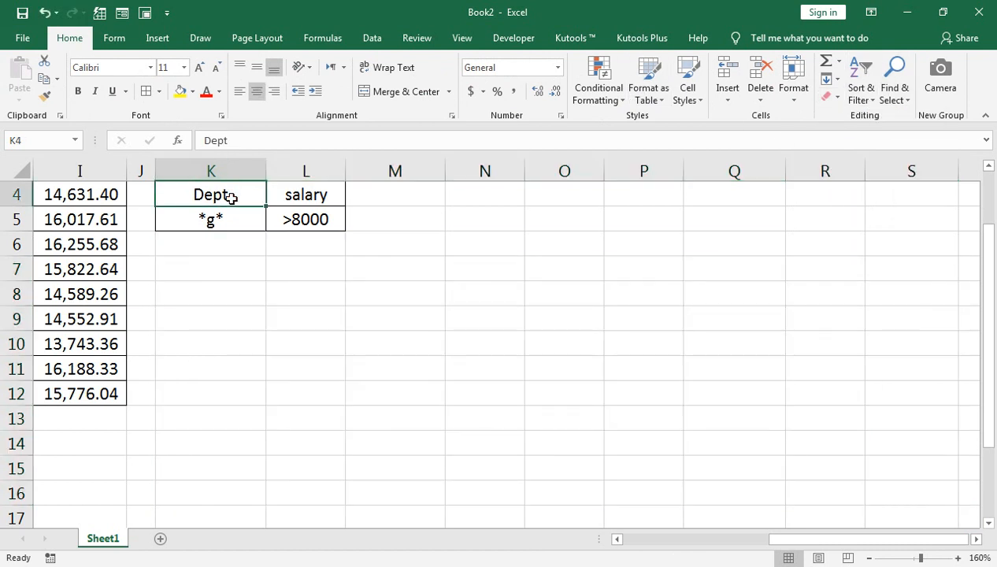
pyautogui.write('TYPE')
pyautogui.press('Return')
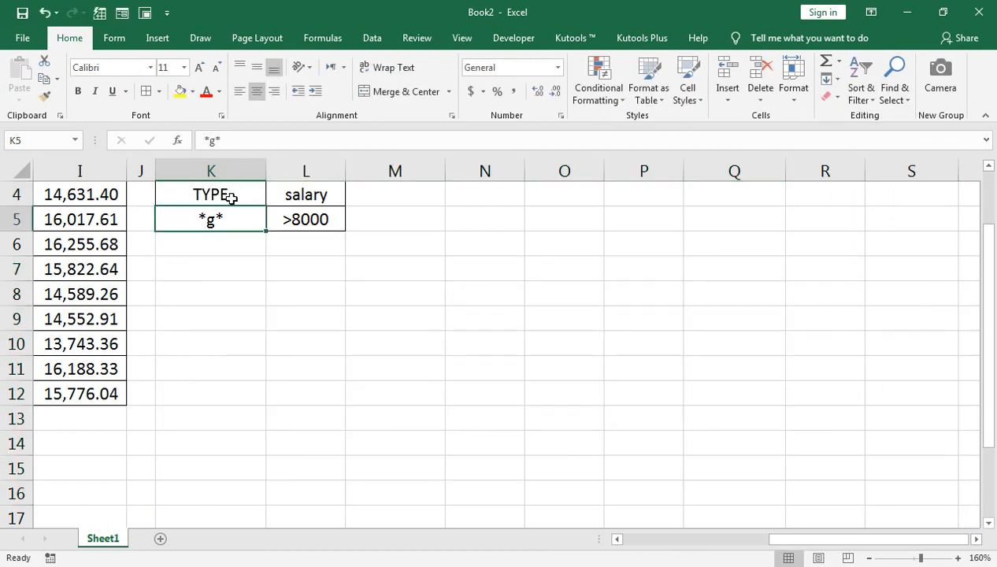
pyautogui.write('A')
pyautogui.press('Return')
# - From cell K8, start Advanced Filter and set the list range to A3:I12, including the headers
pyautogui.press('Return')
pyautogui.press('Return')
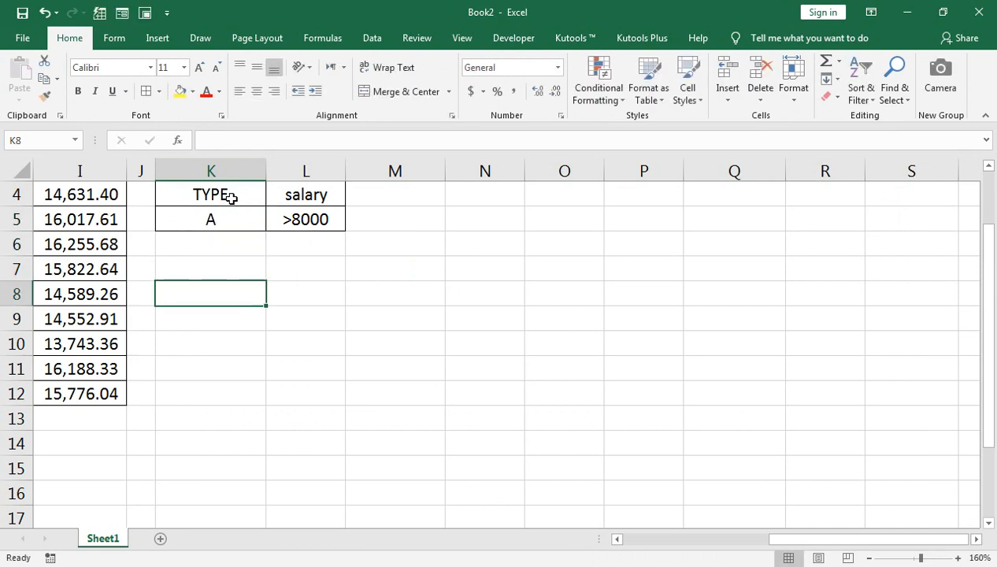
pyautogui.click(370, 38)
pyautogui.click(527, 97)
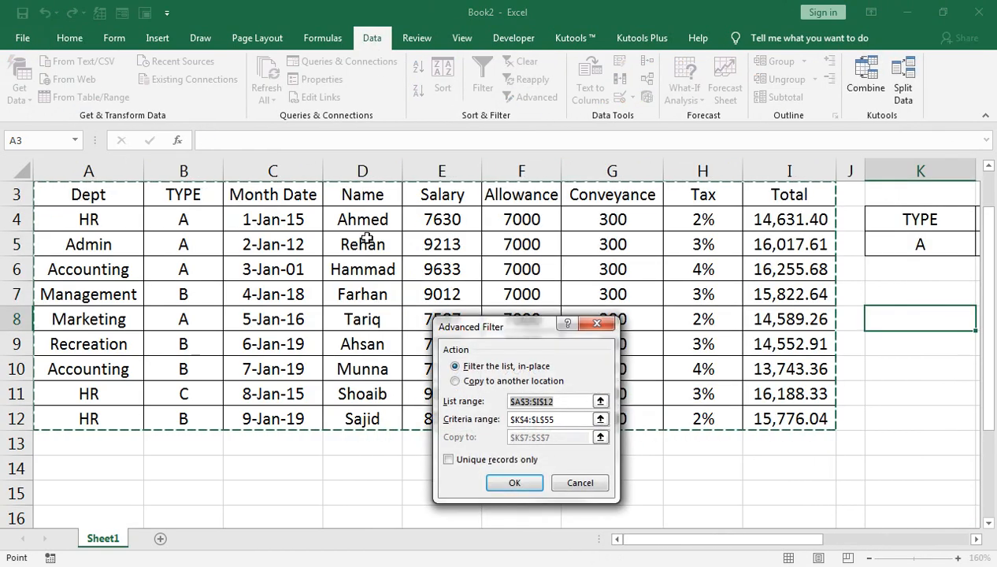
pyautogui.click(920, 218)
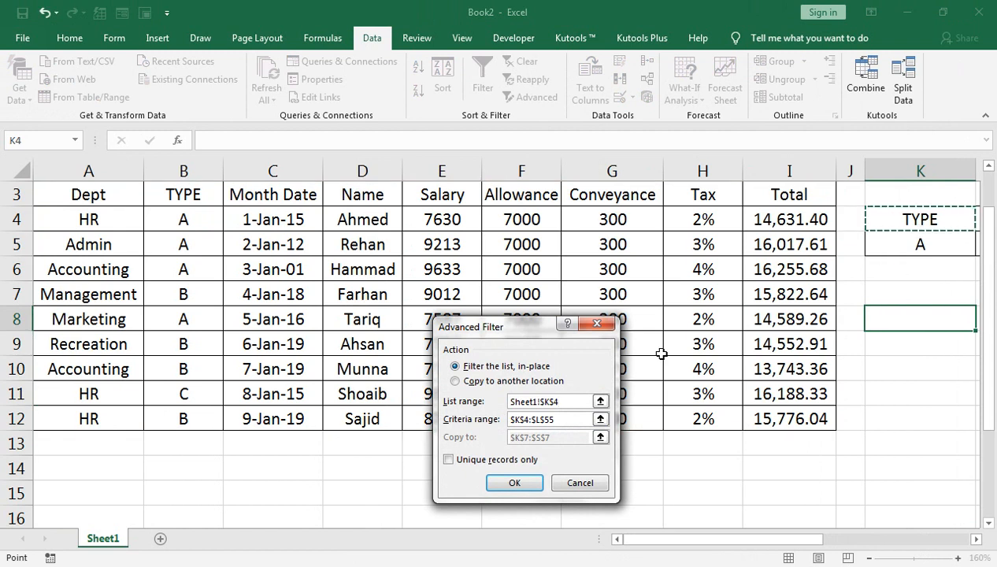
pyautogui.click(778, 421)
pyautogui.hotkey('ctrl', 'shift', 'Left')
pyautogui.hotkey('ctrl', 'shift', 'Up')
# - Clear the old criteria range in Advanced Filter and set it to K4:L5, covering TYPE and salary
pyautogui.click(572, 419)
pyautogui.press('BackSpace')
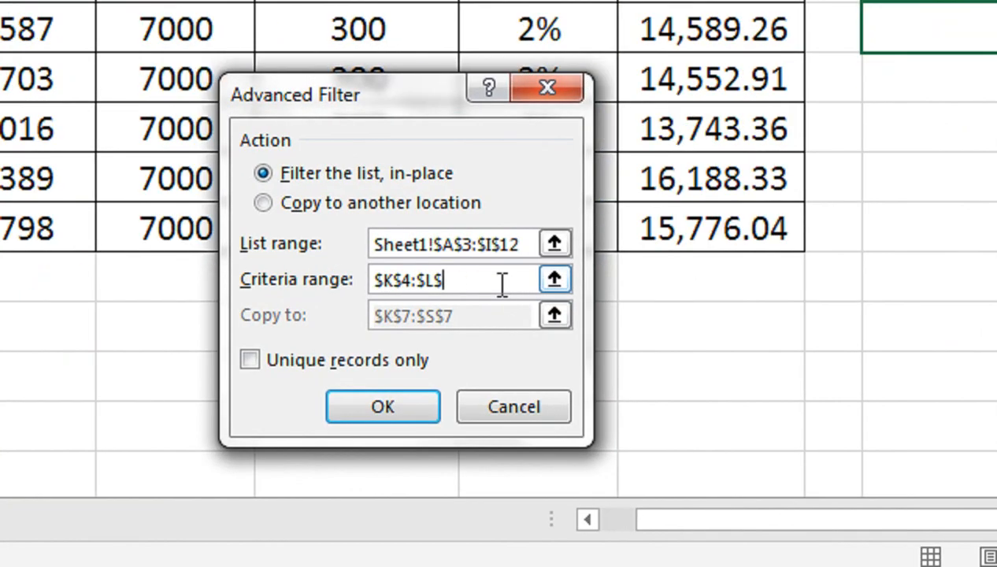
pyautogui.press('BackSpace')
pyautogui.press('BackSpace')
pyautogui.press('BackSpace')
pyautogui.press('BackSpace')
pyautogui.press('BackSpace')
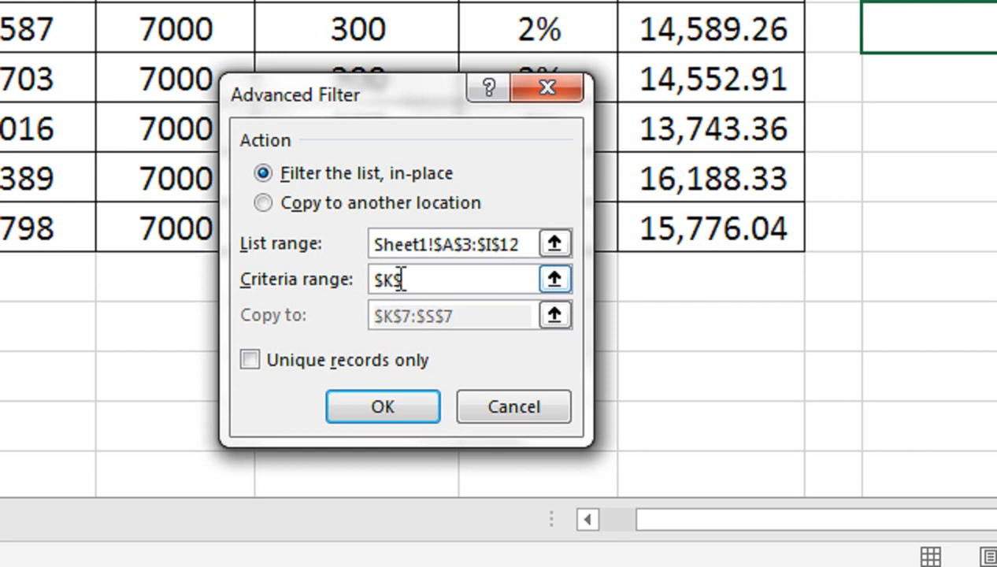
pyautogui.press('BackSpace')
pyautogui.press('BackSpace')
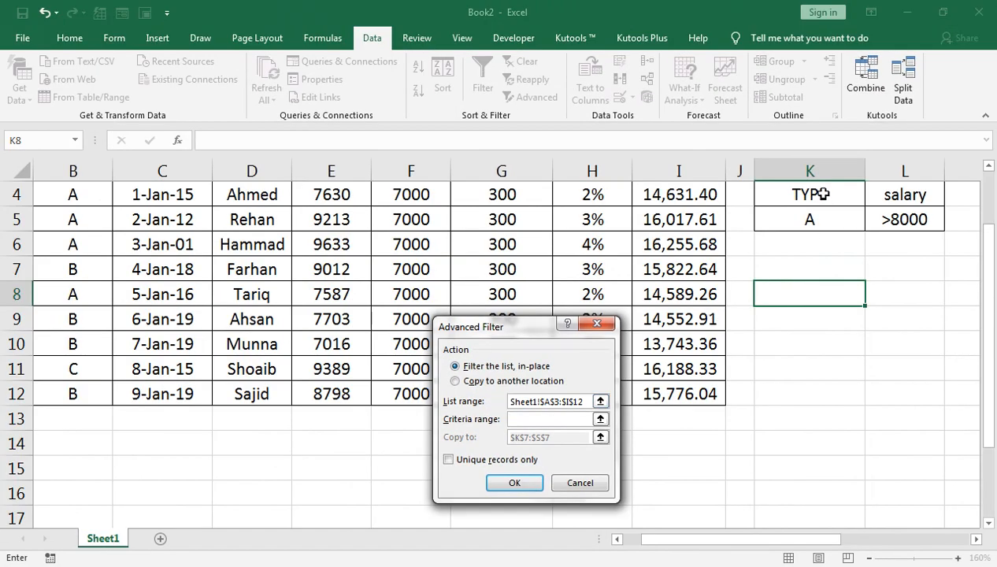
pyautogui.click(878, 201)
pyautogui.moveTo(878, 211); pyautogui.dragTo(823, 221)
# - Set Advanced Filter to copy to another location, with K8 as the destination, and extract the matching records
pyautogui.click(487, 382)
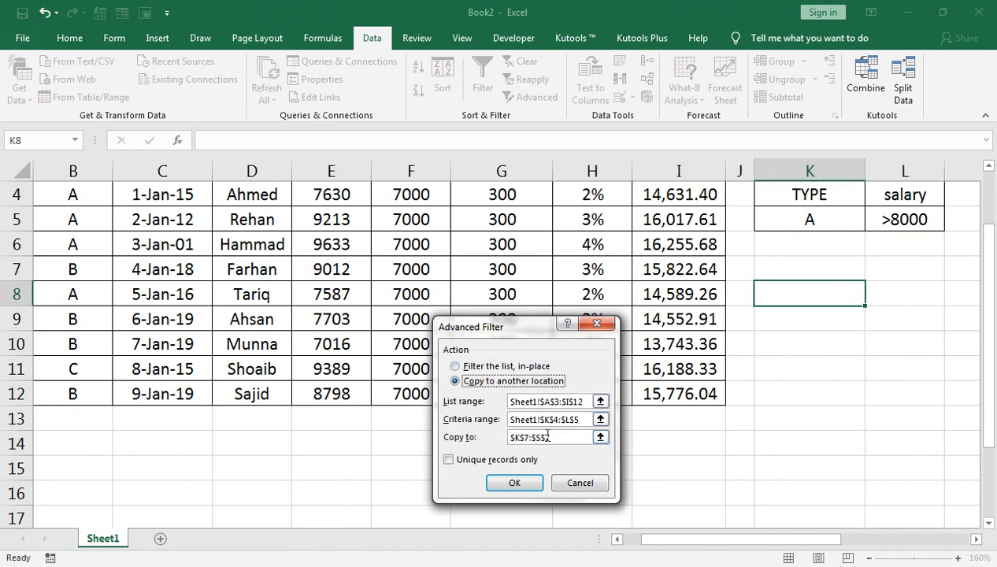
pyautogui.click(499, 438)
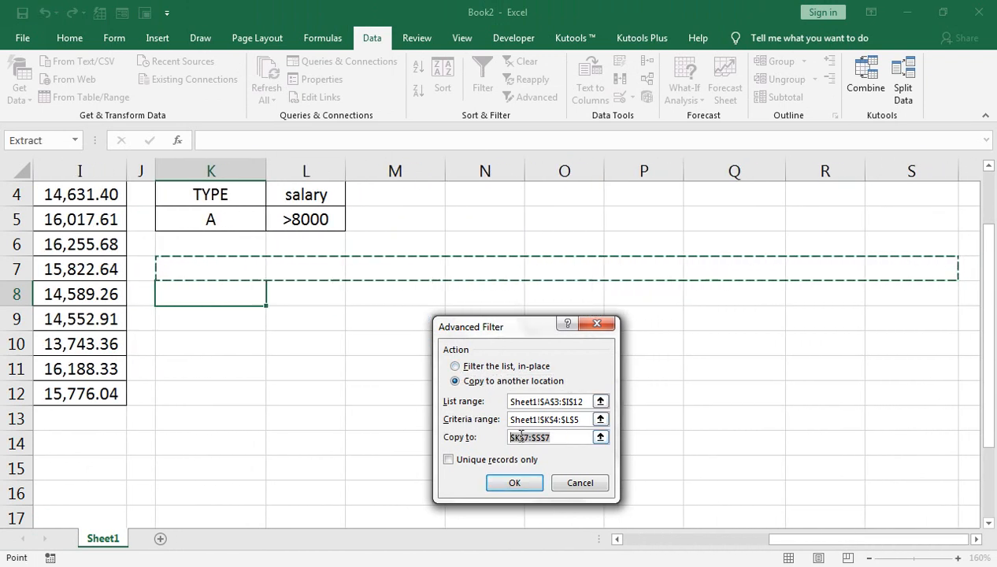
pyautogui.click(245, 299)
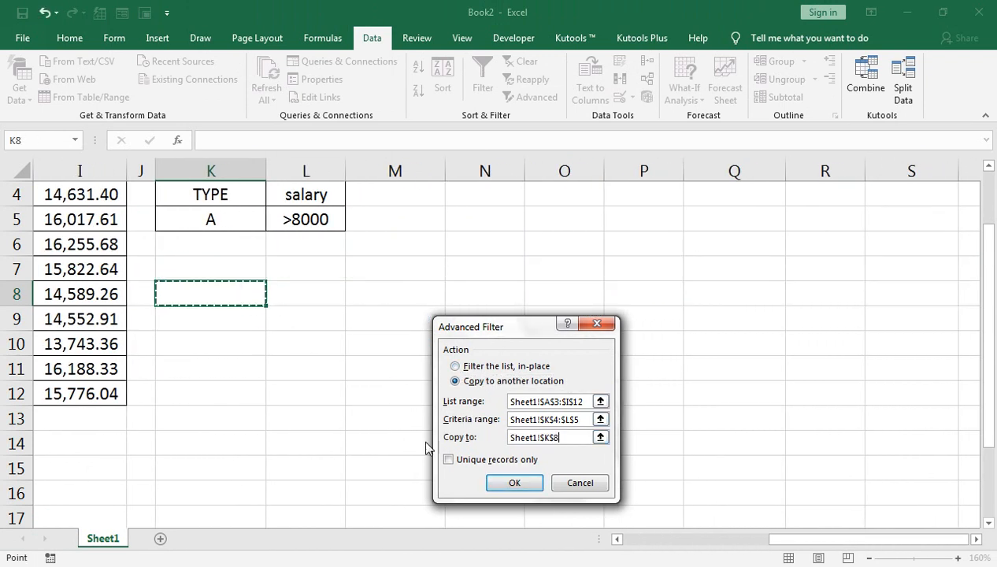
pyautogui.click(492, 482)
pyautogui.scroll(3, 287, 333)
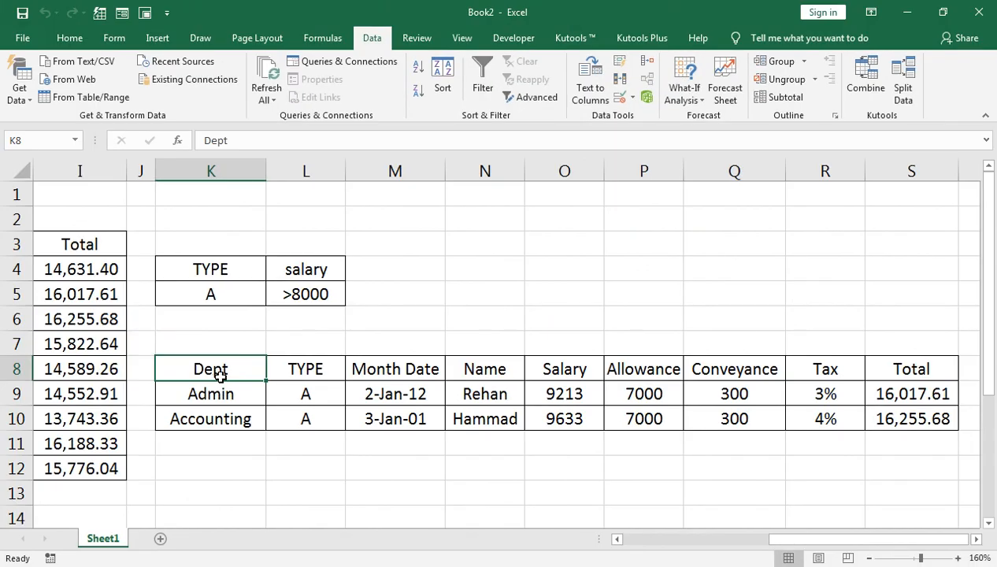
# - Clear all contents and formatting from the extracted records and headers in K8:S10
pyautogui.hotkey('ctrl', 'shift', 'Down')
pyautogui.hotkey('ctrl', 'shift', 'Right')
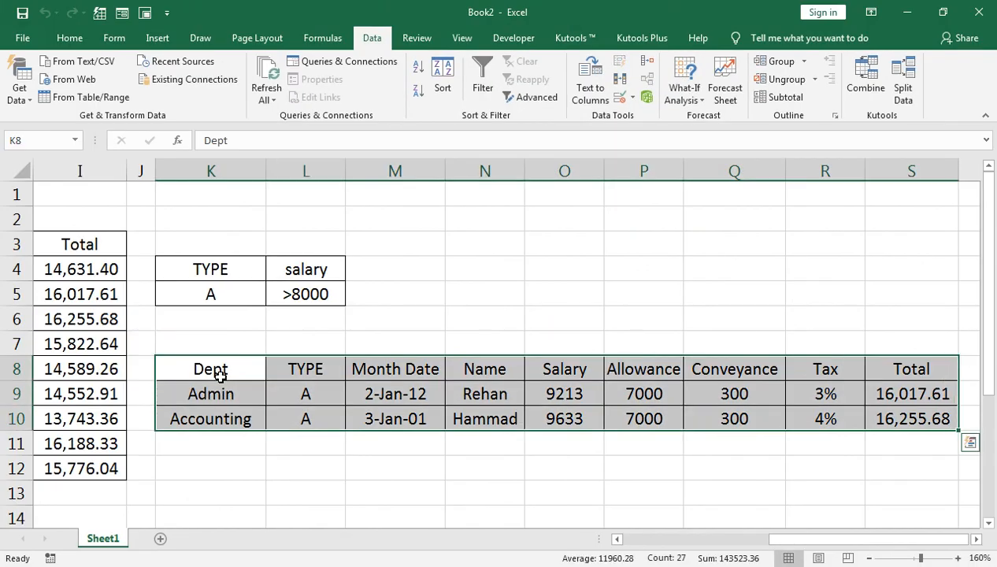
pyautogui.click(67, 38)
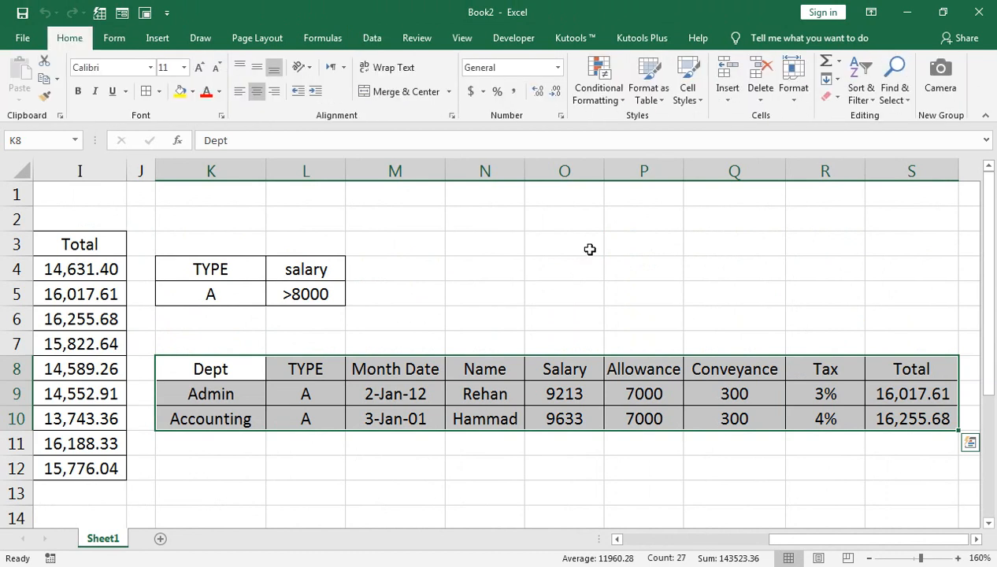
pyautogui.click(826, 95)
pyautogui.click(830, 126)
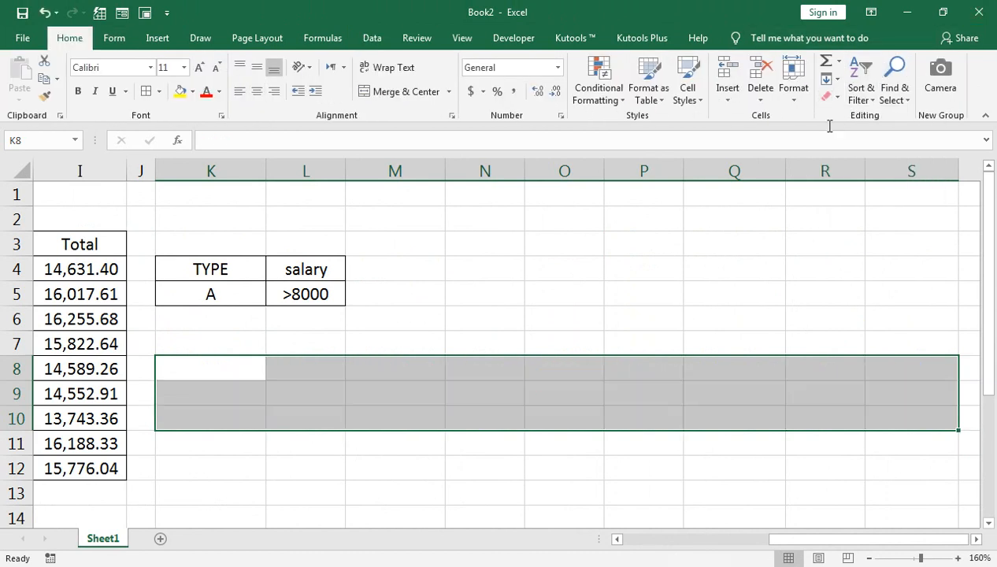
# - Examine the source table's columns and the full date stored in C4 under Month Date
pyautogui.hotkey('ctrl', 'Left')
pyautogui.hotkey('ctrl', 'Left')
pyautogui.press('Right')
pyautogui.press('Right')
pyautogui.press('Right')
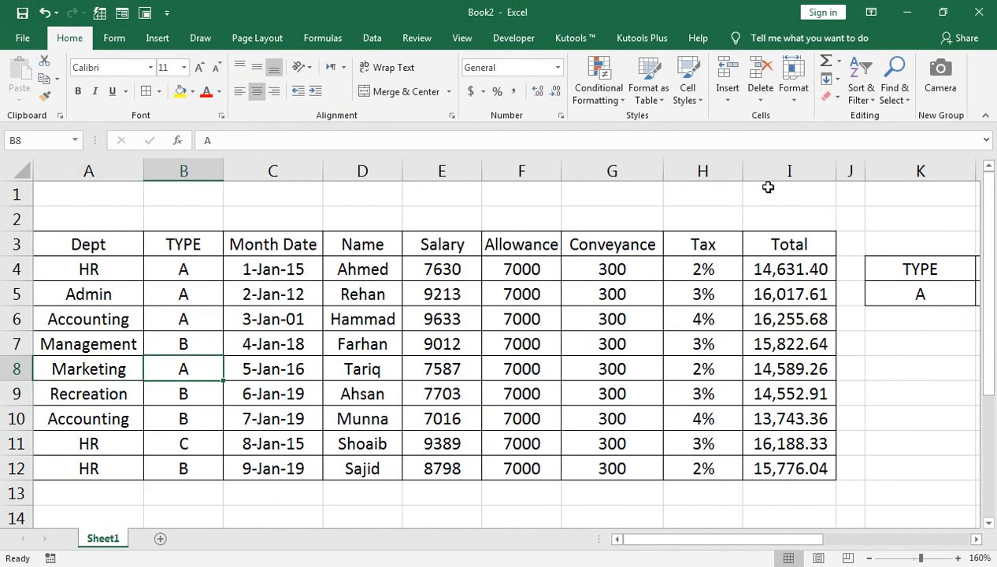
pyautogui.press('Right')
pyautogui.press('Right')
pyautogui.press('Right')
pyautogui.press('Right')
pyautogui.press('Right')
pyautogui.press('Right')
pyautogui.press('Right')
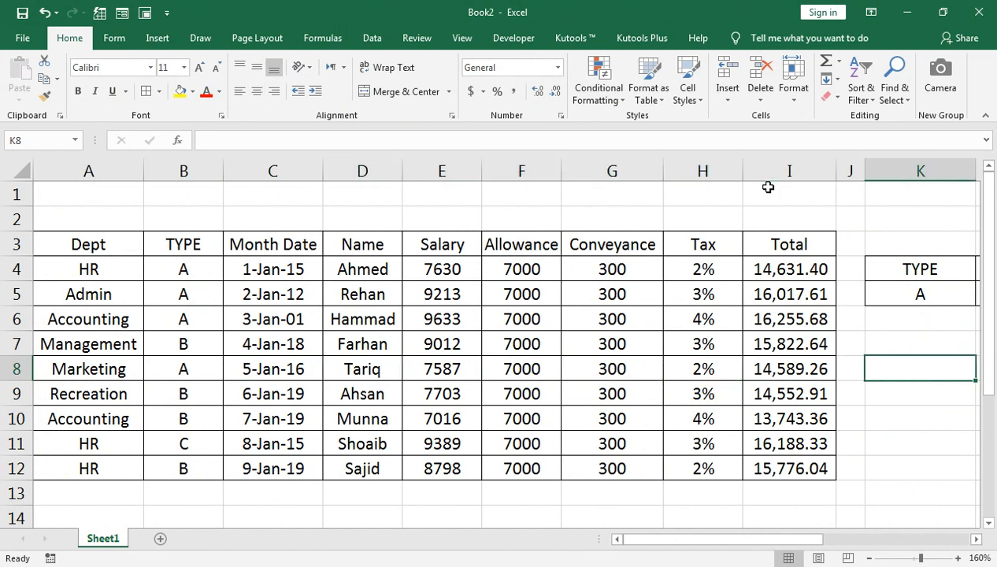
pyautogui.click(96, 219)
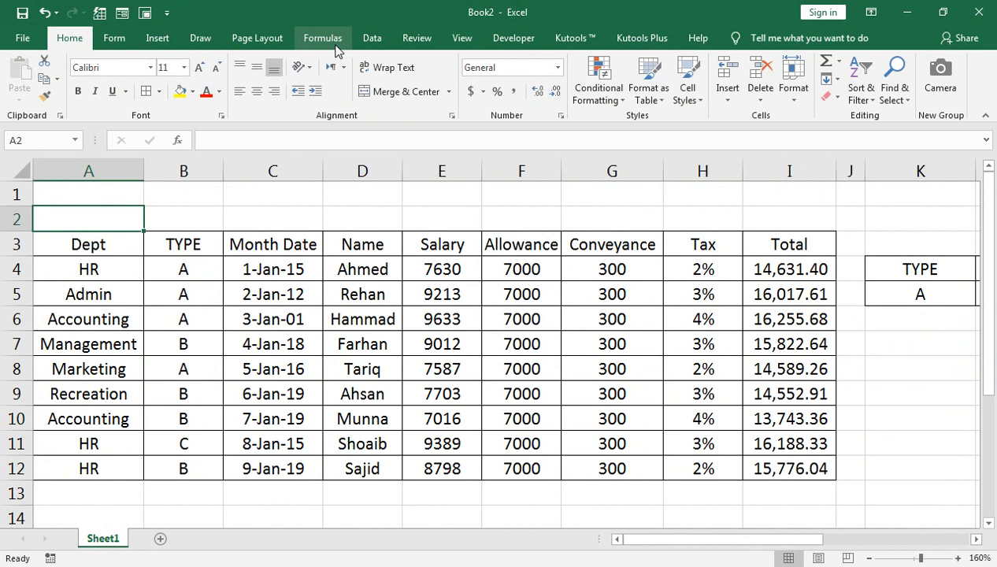
pyautogui.doubleClick(293, 276)
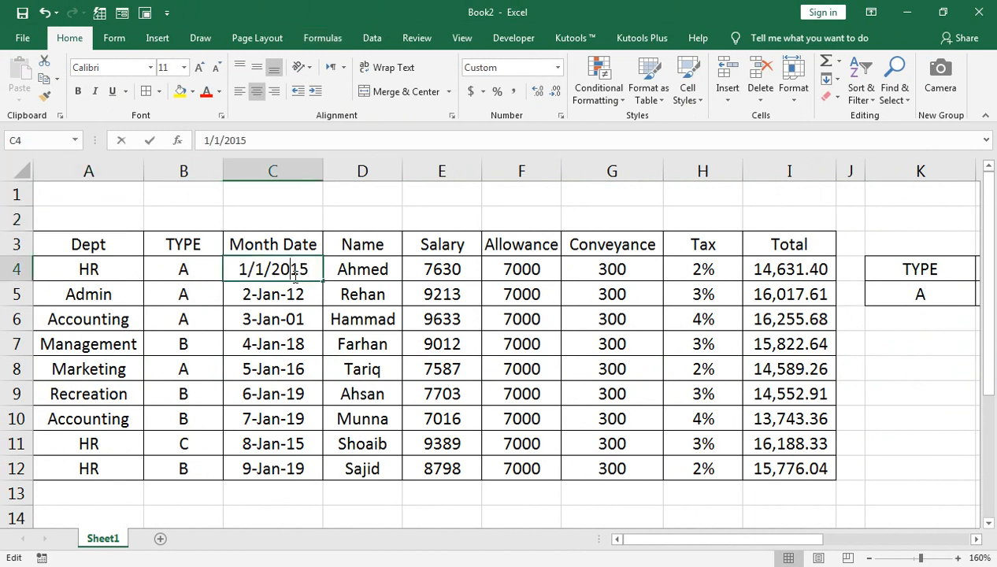
pyautogui.press('Return')
# - Copy the date 1-Jan-15 from C4 and paste it into K8 below the criteria block
pyautogui.click(293, 276)
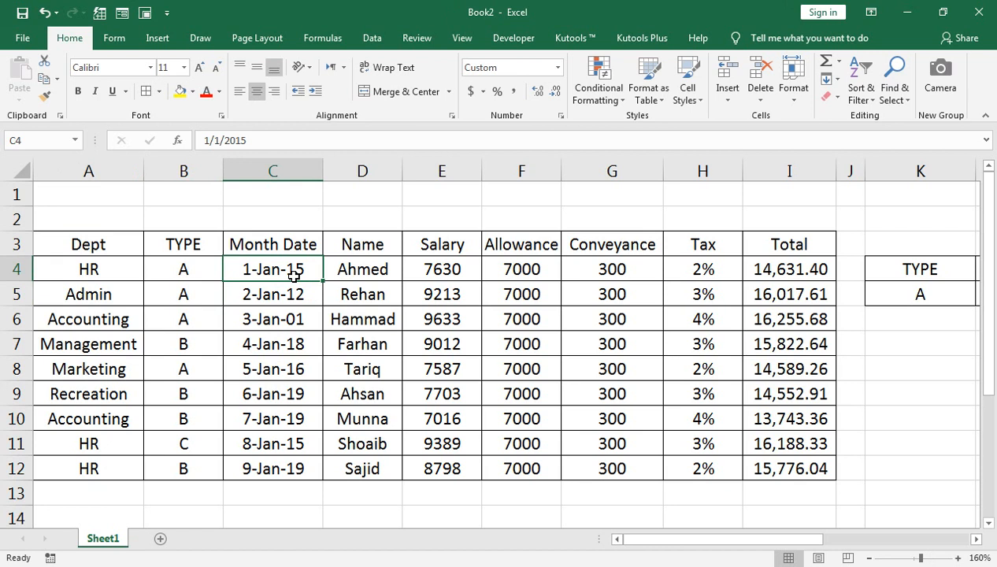
pyautogui.hotkey('ctrl', 'c')
pyautogui.press('Right')
pyautogui.press('Right')
pyautogui.press('Right')
pyautogui.press('Right')
pyautogui.press('Right')
pyautogui.press('Right')
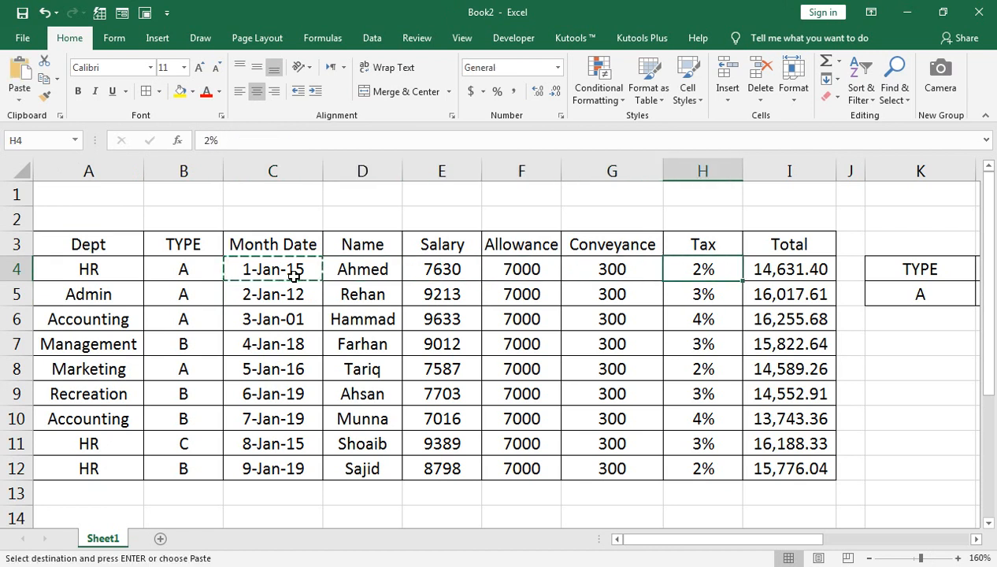
pyautogui.press('Down')
pyautogui.press('Down')
pyautogui.press('Down')
pyautogui.hotkey('shift', 'Up')
pyautogui.press('Right')
pyautogui.press('Down')
pyautogui.press('Right')
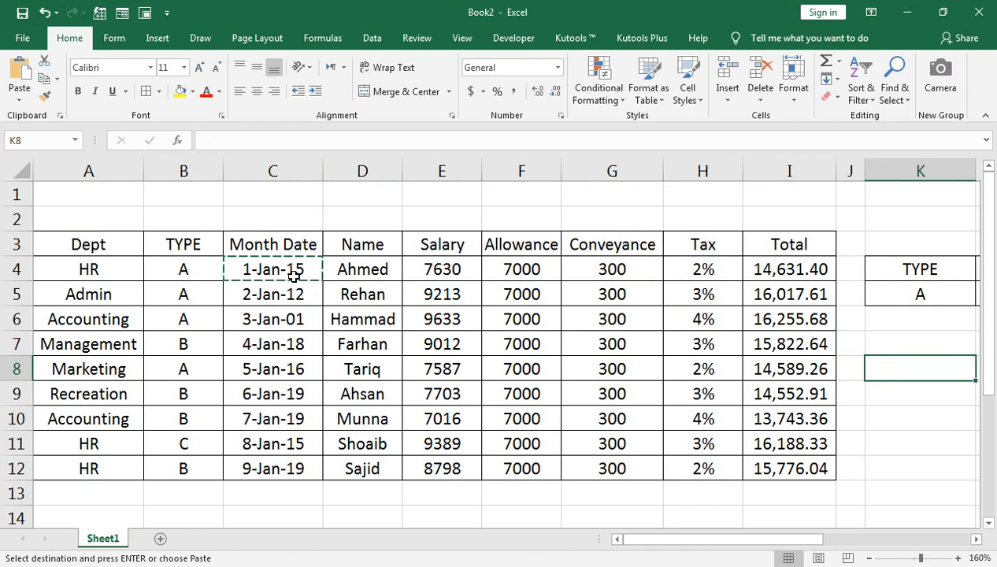
pyautogui.hotkey('ctrl', 'v')
# - Copy the Month Date header from C3 and paste it into K7:L7 above the date criterion
pyautogui.press('Left')
pyautogui.press('Left')
pyautogui.press('Left')
pyautogui.press('Left')
pyautogui.press('Left')
pyautogui.press('Left')
pyautogui.press('Left')
pyautogui.press('Left')
pyautogui.press('Up')
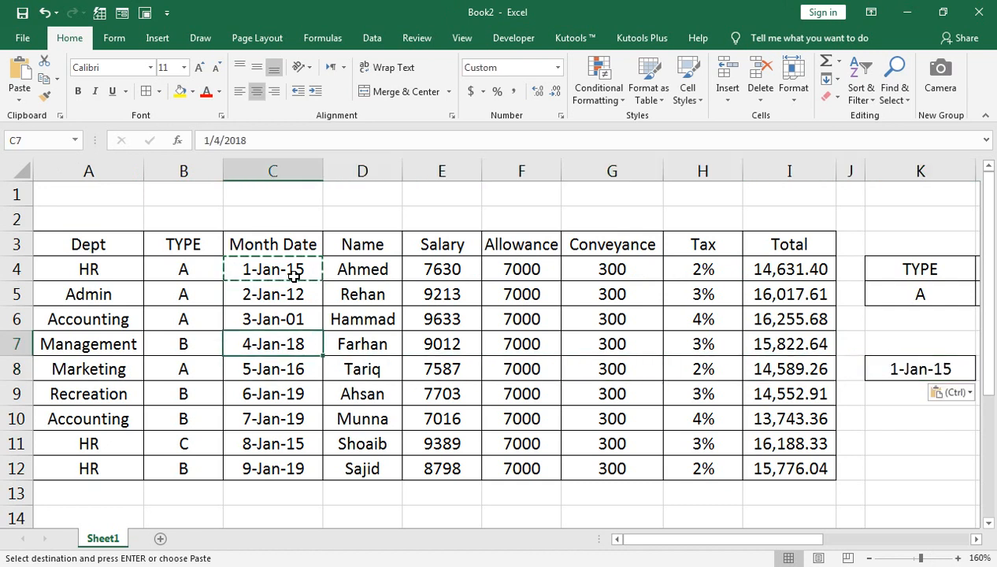
pyautogui.press('Up')
pyautogui.press('Up')
pyautogui.press('Up')
pyautogui.press('Up')
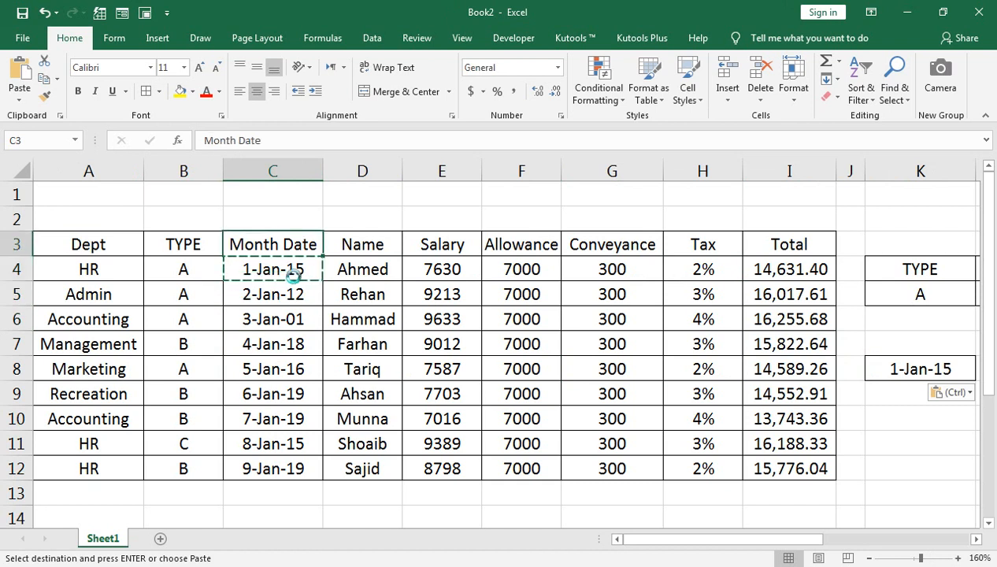
pyautogui.hotkey('ctrl', 'c')
pyautogui.press('Down')
pyautogui.press('Down')
pyautogui.press('Down')
pyautogui.press('Down')
pyautogui.press('Right')
pyautogui.press('Right')
pyautogui.press('Right')
pyautogui.press('Right')
pyautogui.press('Right')
pyautogui.press('Right')
pyautogui.press('Right')
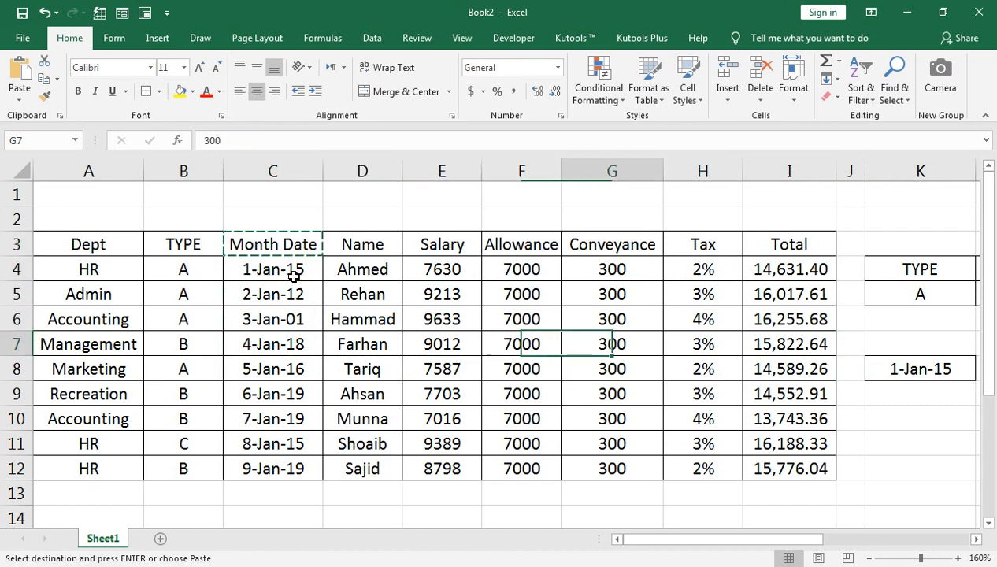
pyautogui.press('Right')
pyautogui.hotkey('shift', 'Right')
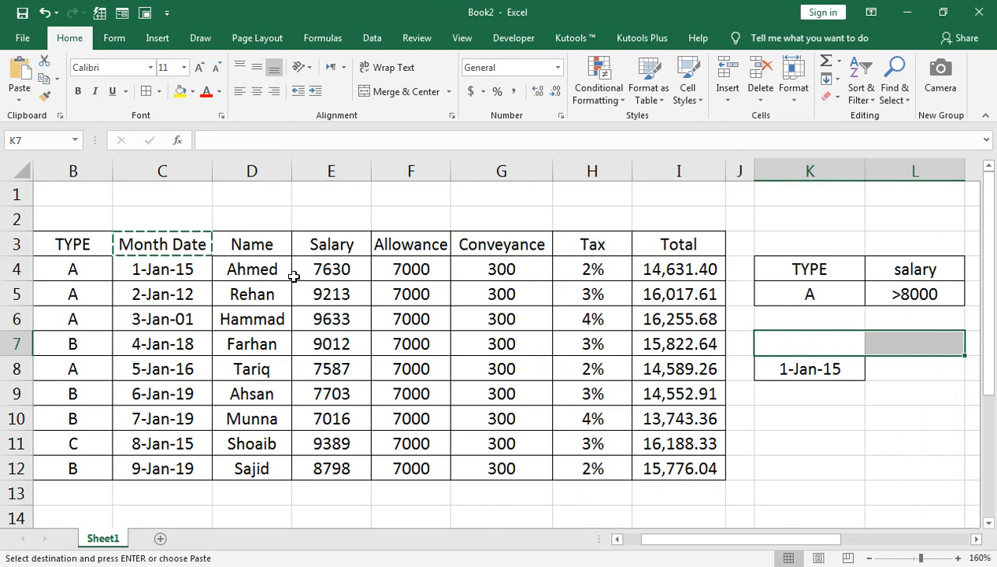
pyautogui.hotkey('ctrl', 'v')
# - Copy the date 4-Jan-18 from C7 and paste it into L8 under the second Month Date header
pyautogui.press('Down')
pyautogui.press('Left')
pyautogui.press('Left')
pyautogui.press('Left')
pyautogui.press('Left')
pyautogui.press('Left')
pyautogui.press('Left')
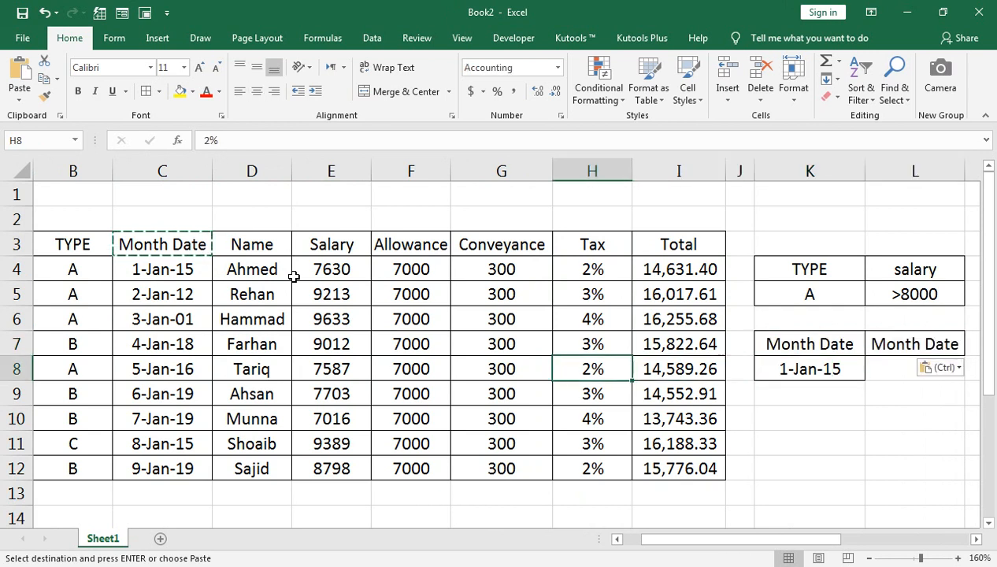
pyautogui.press('Left')
pyautogui.press('Left')
pyautogui.press('Left')
pyautogui.press('Up')
pyautogui.press('Right')
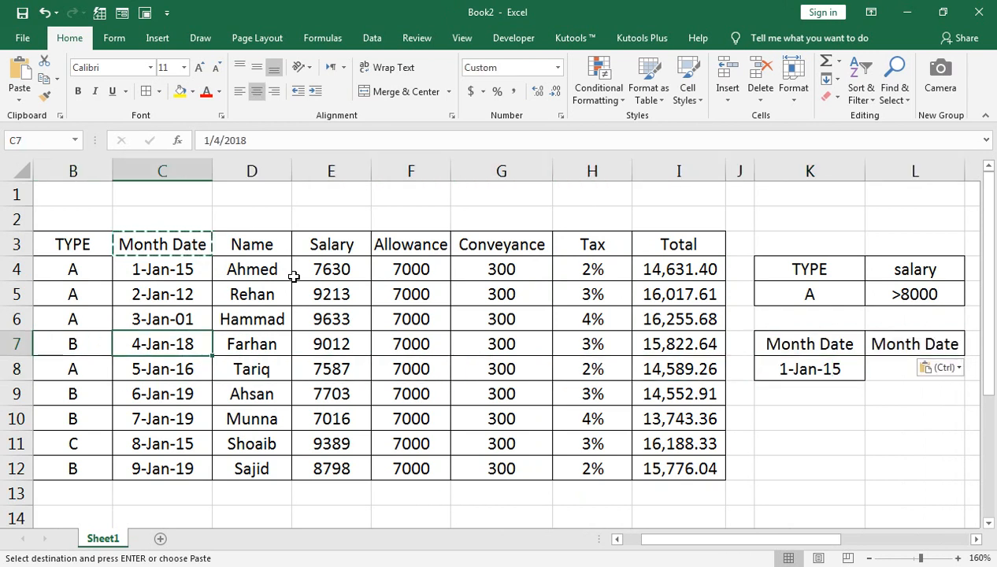
pyautogui.hotkey('ctrl', 'c')
pyautogui.press('Right')
pyautogui.press('Right')
pyautogui.press('Right')
pyautogui.press('Right')
pyautogui.press('Right')
pyautogui.press('Right')
pyautogui.press('Right')
pyautogui.press('Right')
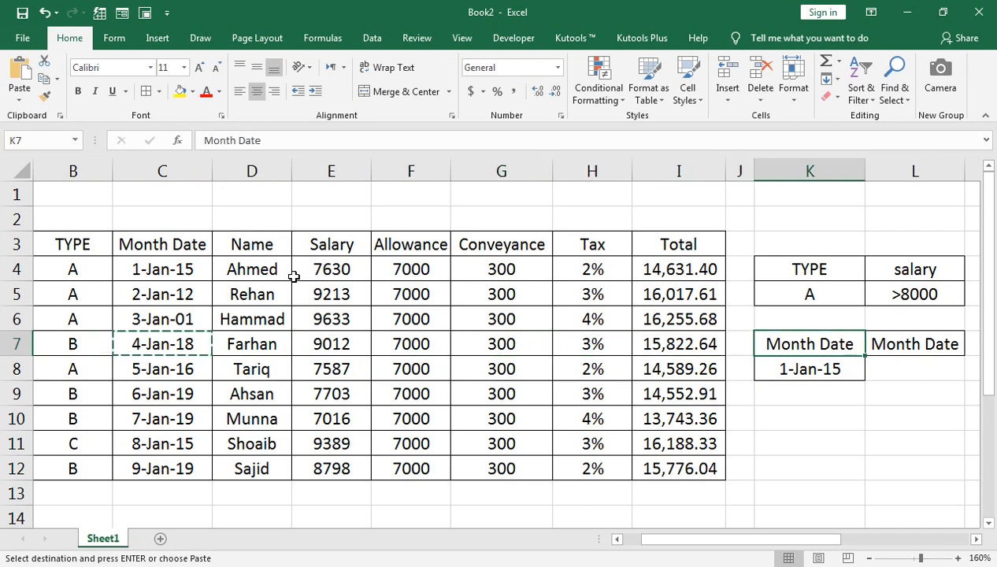
pyautogui.press('Down')
pyautogui.press('Right')
pyautogui.hotkey('ctrl', 'v')
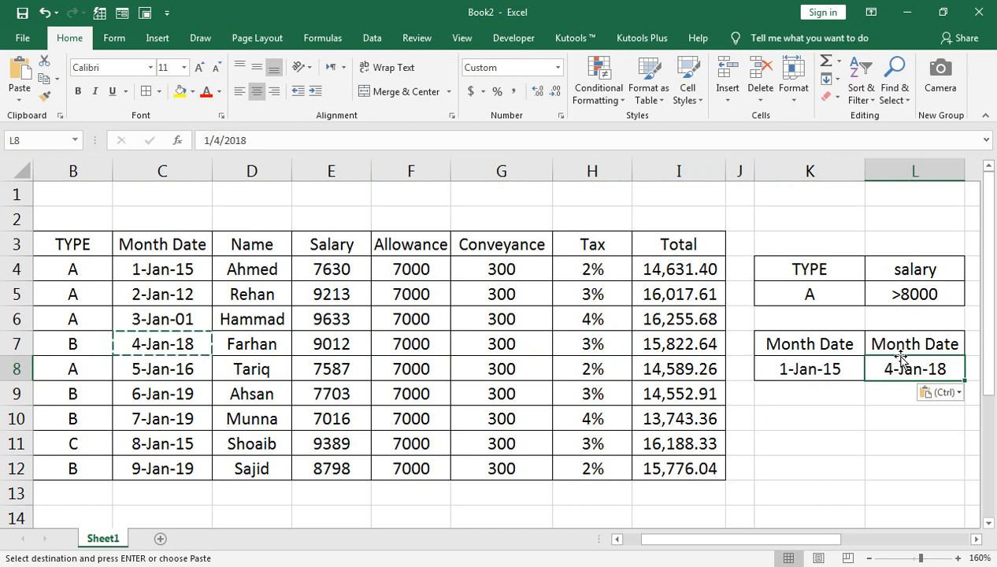
# - Start an Advanced Filter on the employee table and select K7:L8 as its criteria range
pyautogui.click(817, 412)
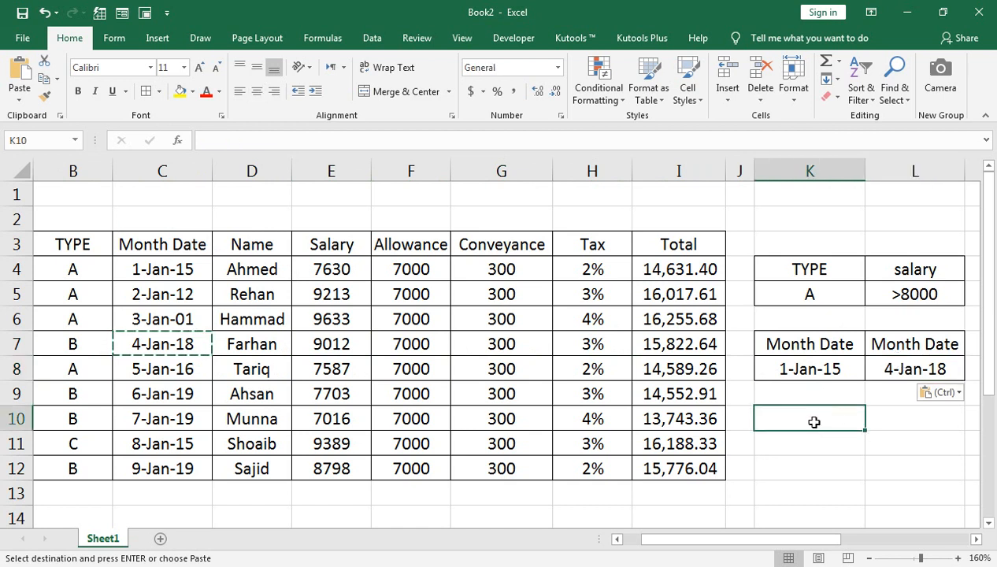
pyautogui.click(376, 39)
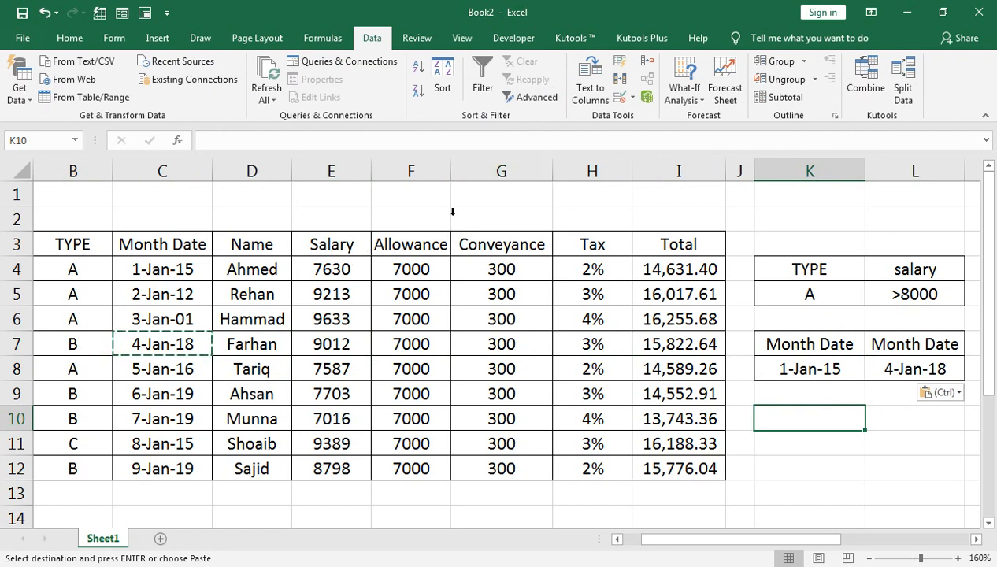
pyautogui.click(537, 96)
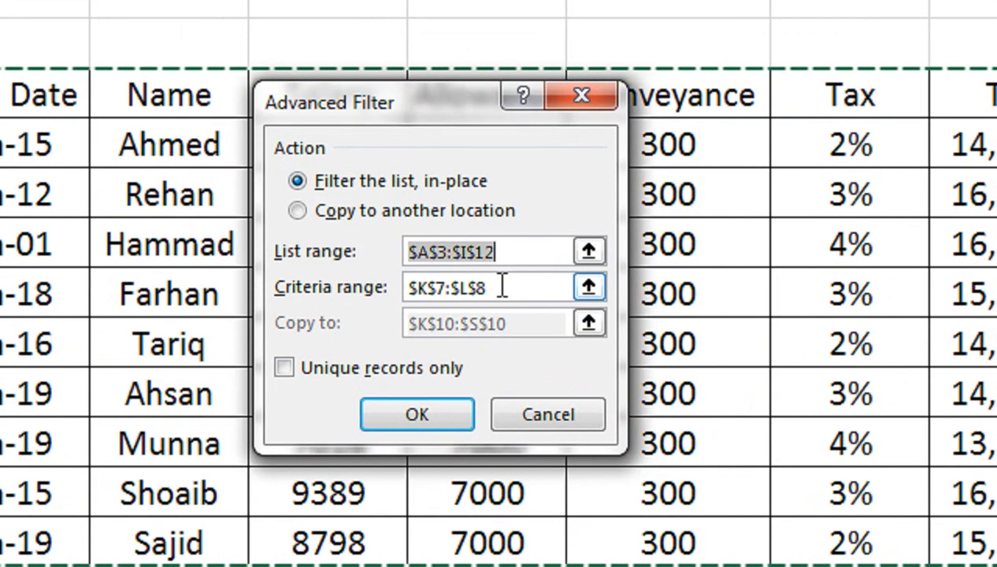
pyautogui.click(503, 287)
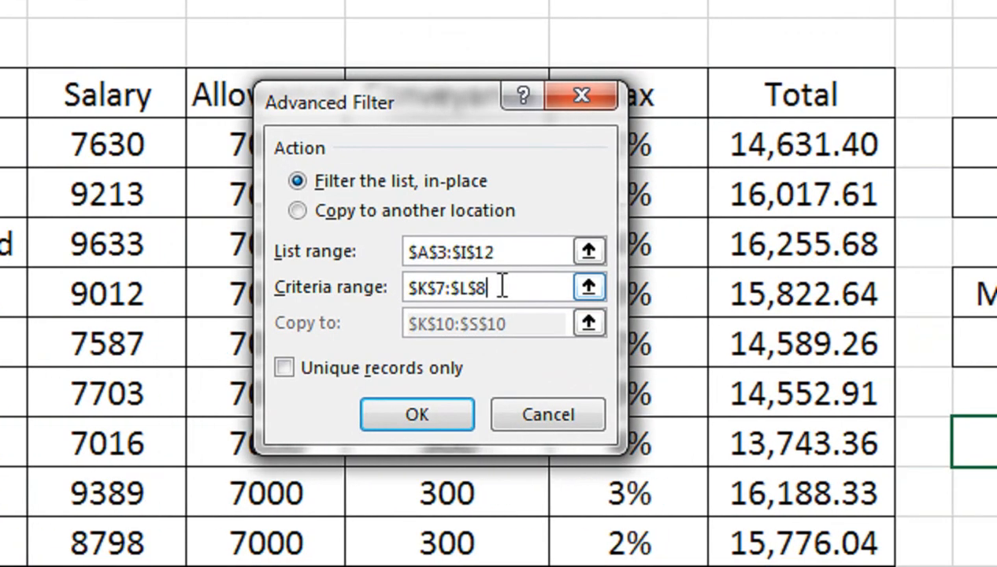
pyautogui.press('BackSpace')
pyautogui.press('BackSpace')
pyautogui.press('BackSpace')
pyautogui.press('BackSpace')
pyautogui.press('BackSpace')
pyautogui.press('BackSpace')
pyautogui.press('BackSpace')
pyautogui.press('BackSpace')
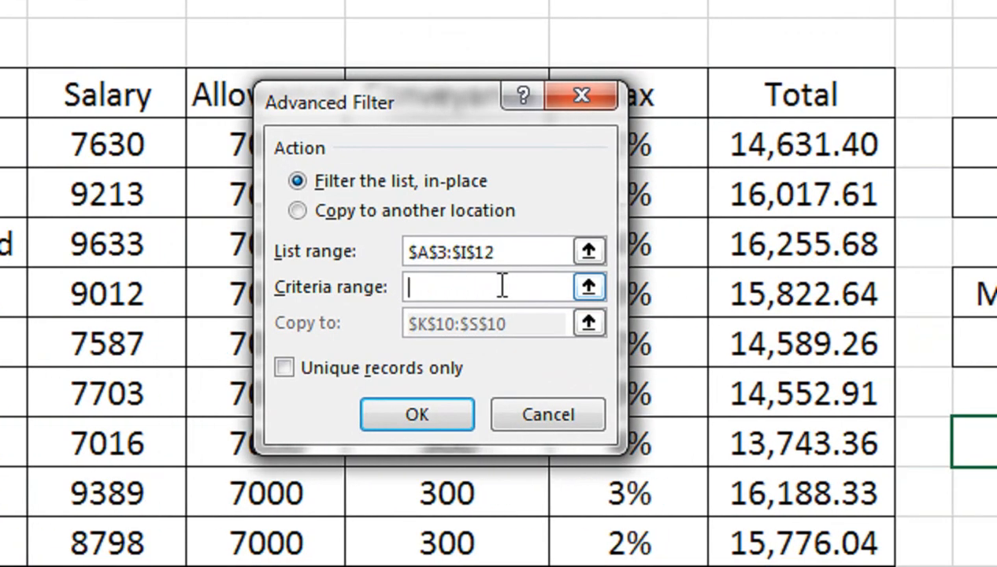
pyautogui.click(800, 346)
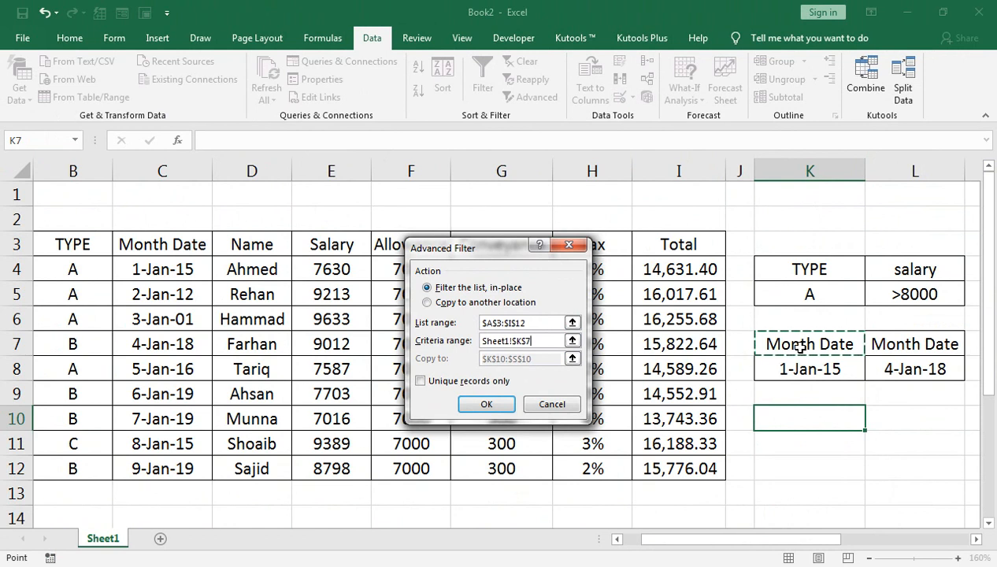
pyautogui.hotkey('ctrl', 'shift', 'Down')
pyautogui.hotkey('ctrl', 'shift', 'Right')
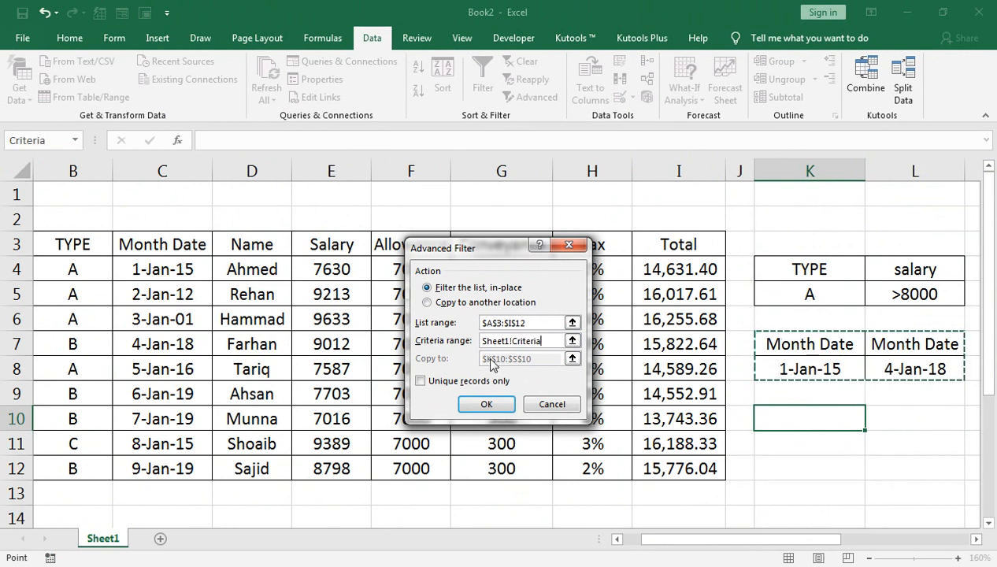
# - Set the filter to copy to another location with K10 as the destination, and try to extract the matching records
pyautogui.click(427, 303)
pyautogui.moveTo(507, 359); pyautogui.dragTo(485, 360)
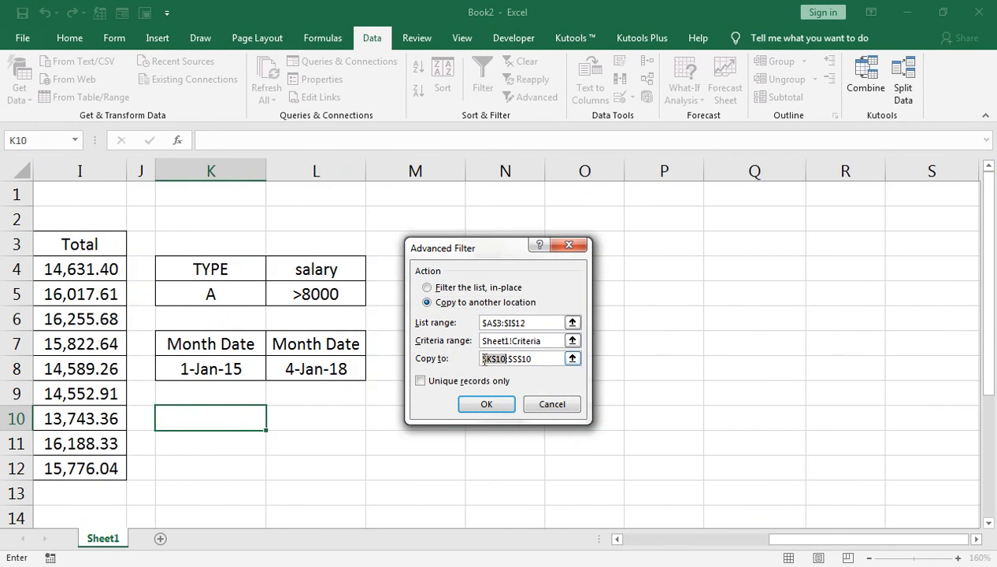
pyautogui.click(529, 361)
pyautogui.press('BackSpace')
pyautogui.press('BackSpace')
pyautogui.press('BackSpace')
pyautogui.press('BackSpace')
pyautogui.press('BackSpace')
pyautogui.press('BackSpace')
pyautogui.press('BackSpace')
pyautogui.press('BackSpace')
pyautogui.press('BackSpace')
pyautogui.press('BackSpace')
pyautogui.press('BackSpace')
pyautogui.click(256, 416)
pyautogui.click(486, 406)
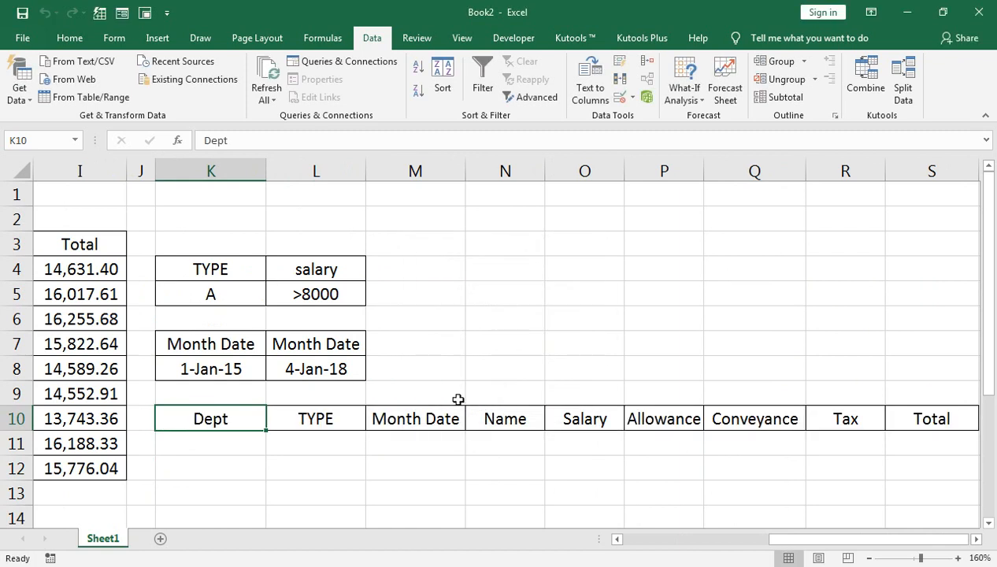
# - Clear all contents and formatting from the extracted headers in row 10 and the cells below, columns K to S
pyautogui.hotkey('ctrl', 'shift', 'Right')
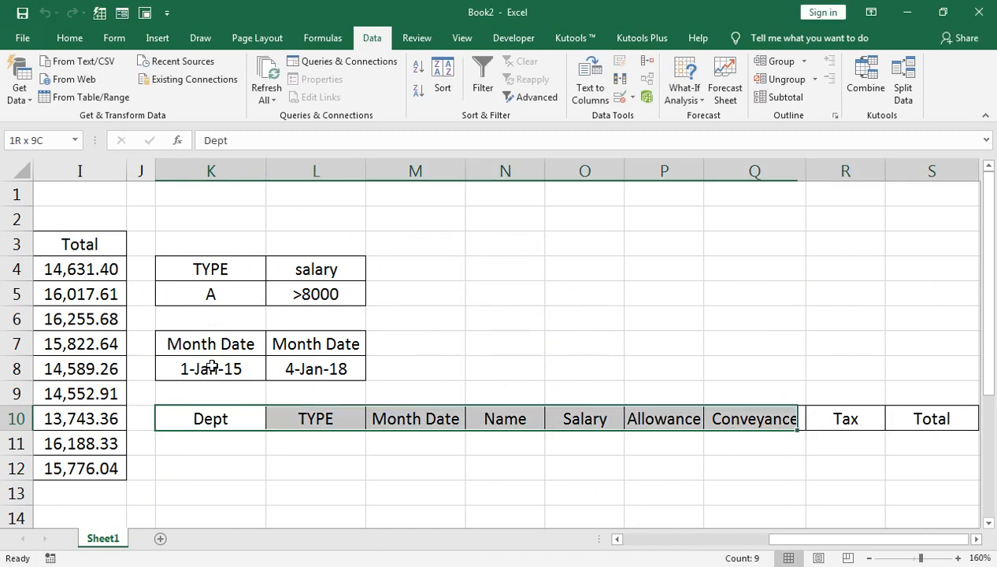
pyautogui.hotkey('ctrl', 'shift', 'Down')
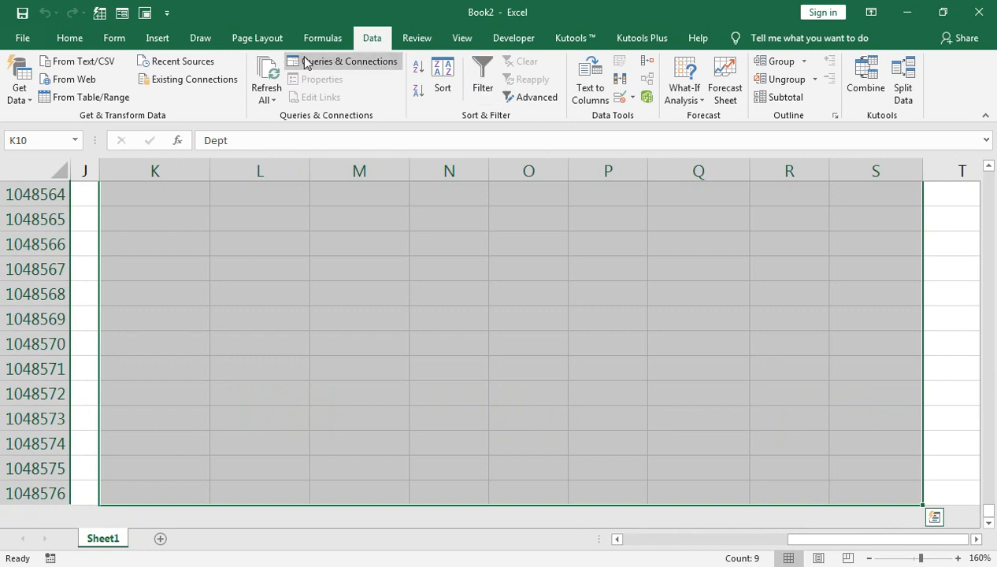
pyautogui.click(70, 38)
pyautogui.click(831, 96)
pyautogui.click(836, 116)
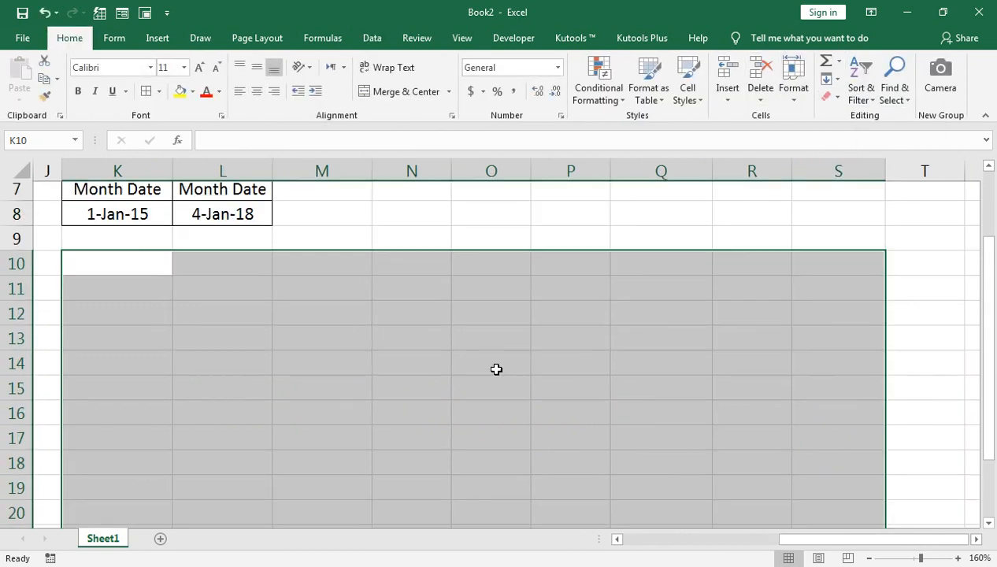
# - Change the first Month Date criterion in K8 to >=1/1/2015
pyautogui.scroll(2, 496, 369)
pyautogui.press('Left')
pyautogui.press('Left')
pyautogui.press('Left')
pyautogui.press('Left')
pyautogui.press('Left')
pyautogui.press('Left')
pyautogui.press('Left')
pyautogui.press('Left')
pyautogui.press('Left')
pyautogui.press('Left')
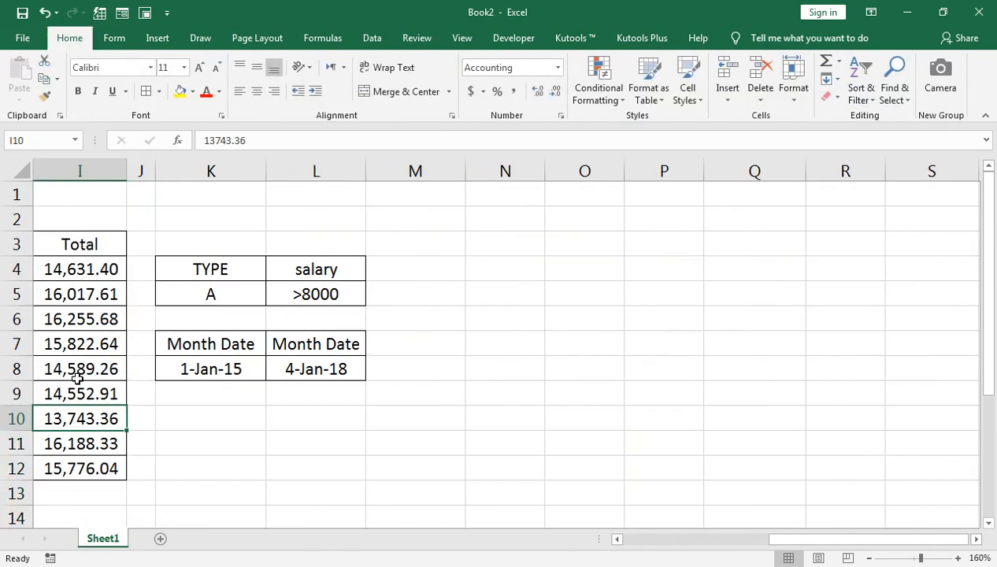
pyautogui.press('Right')
pyautogui.press('Right')
pyautogui.press('Right')
pyautogui.press('Right')
pyautogui.press('Up')
pyautogui.hotkey('ctrl', 'Right')
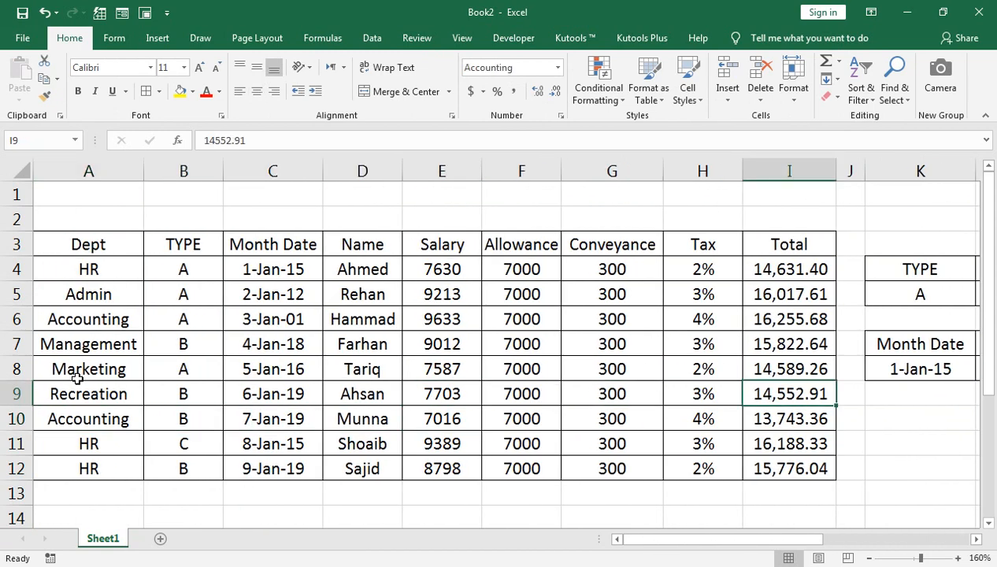
pyautogui.hotkey('ctrl', 'Up')
pyautogui.press('Right')
pyautogui.hotkey('ctrl', 'Down')
pyautogui.hotkey('ctrl', 'Up')
pyautogui.press('Down')
pyautogui.press('Down')
pyautogui.press('Down')
pyautogui.press('Down')
pyautogui.press('Down')
pyautogui.press('Down')
pyautogui.press('Down')
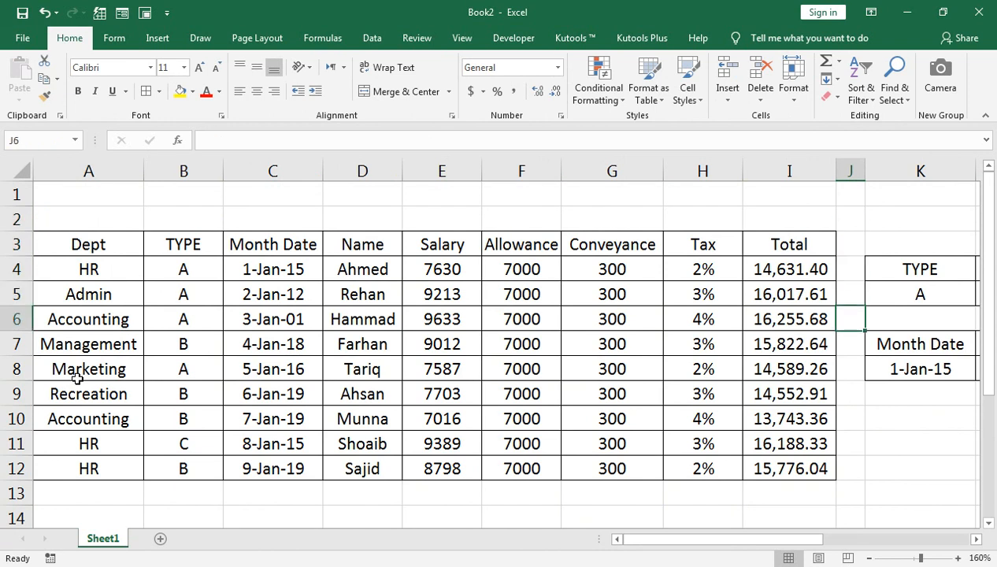
pyautogui.press('Right')
pyautogui.press('F2')
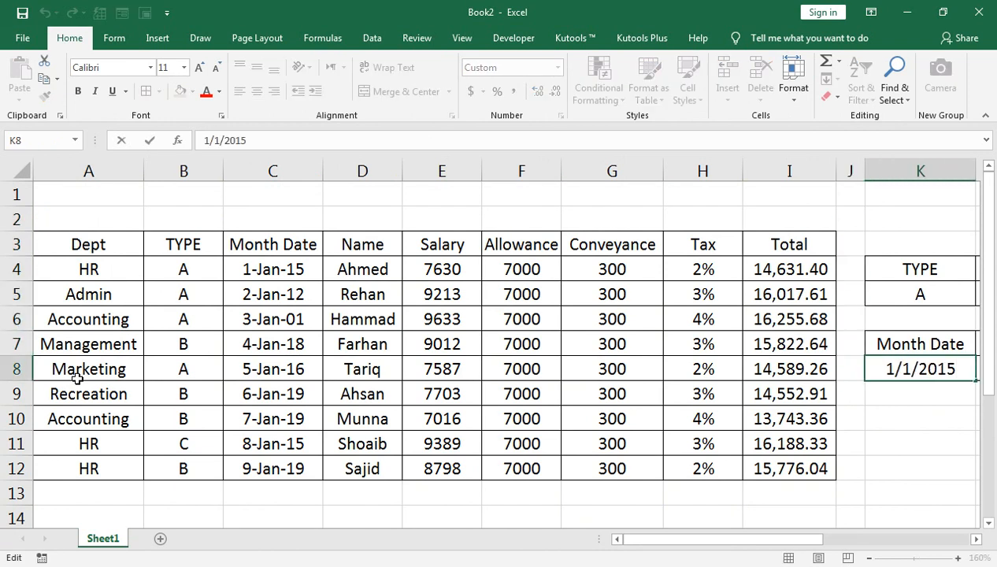
pyautogui.write('>=')
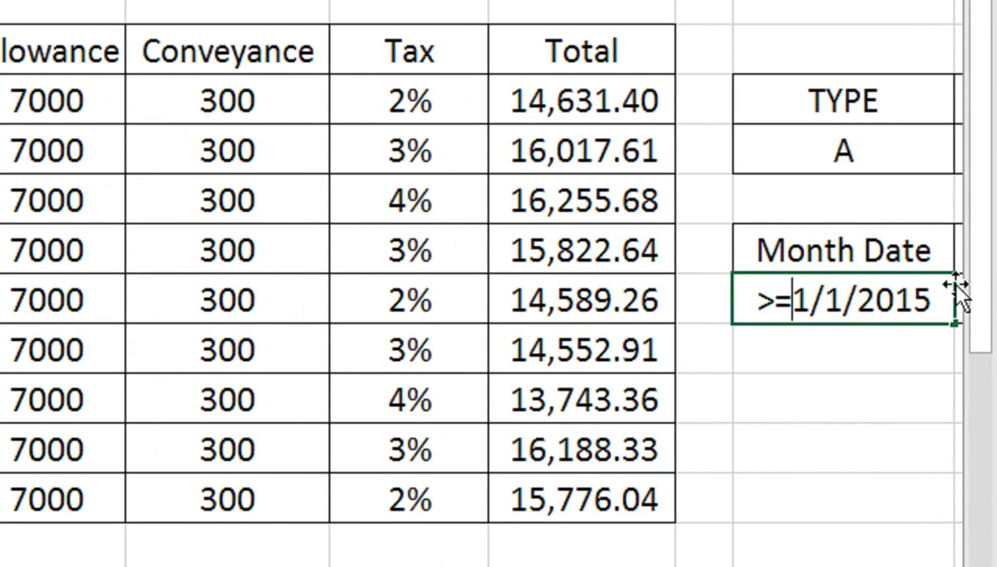
pyautogui.press('Return')
# - Change the second Month Date criterion in L8 to <=1/4/2018
pyautogui.press('Up')
pyautogui.press('Right')
pyautogui.press('F2')
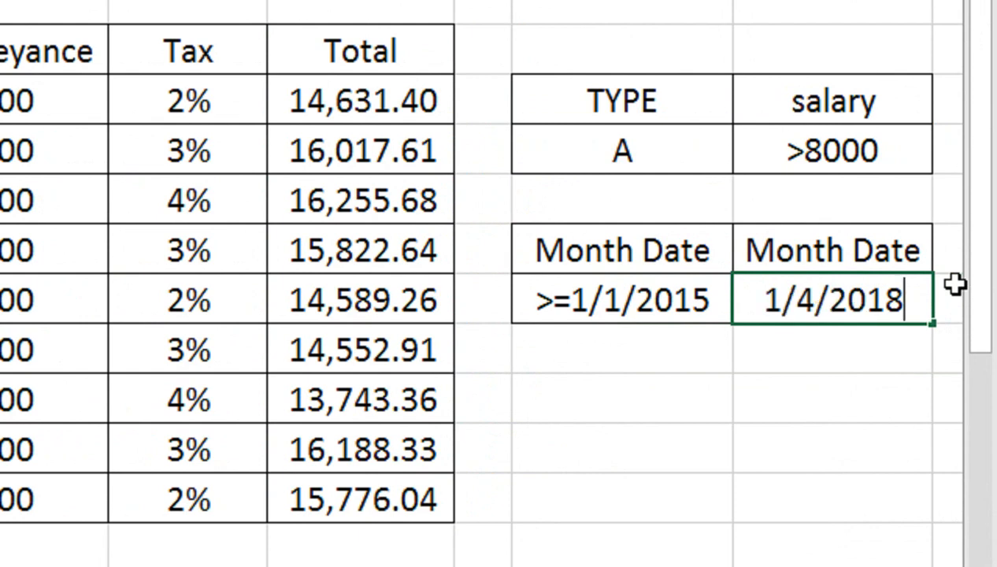
pyautogui.press('Left')
pyautogui.write('<=')
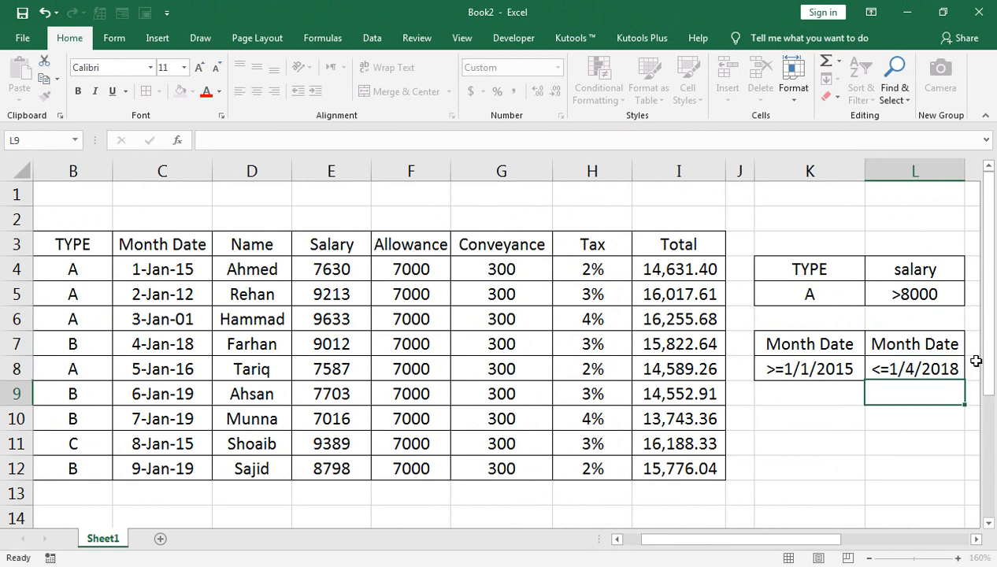
# - Run Advanced Filter on A3:I12 with criteria K7:L8, copying the matching records to another location starting at K10
pyautogui.click(786, 443)
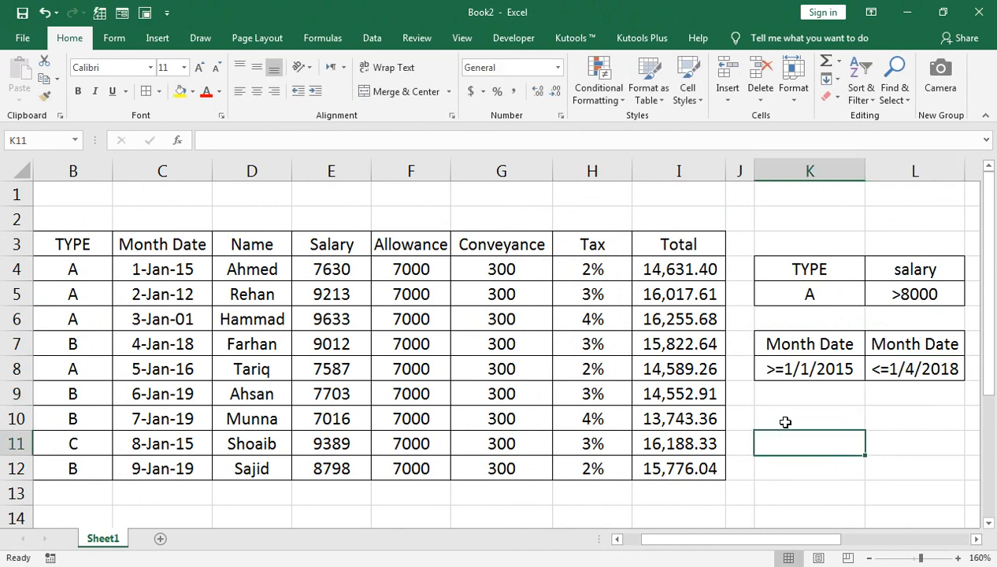
pyautogui.click(378, 37)
pyautogui.click(530, 97)
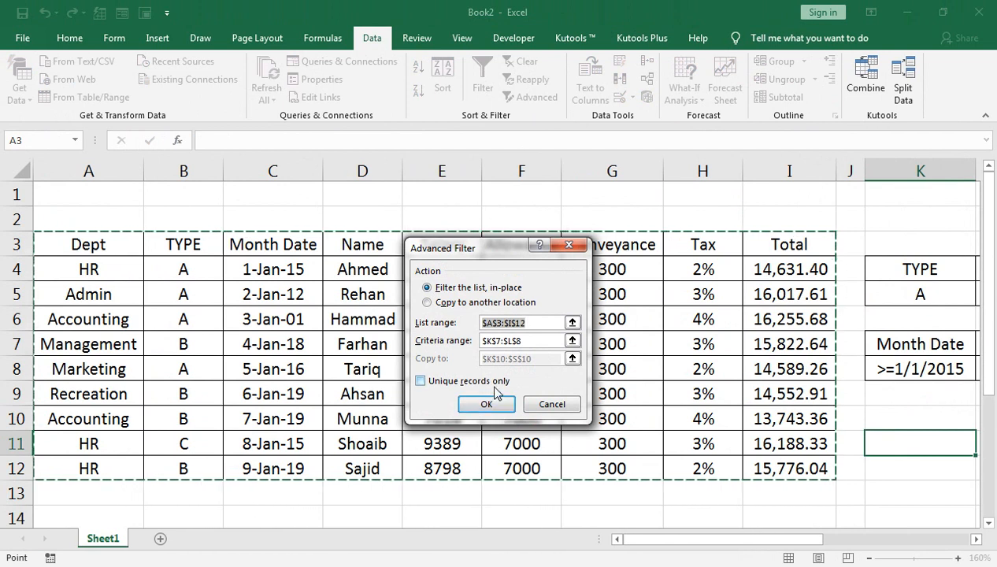
pyautogui.click(457, 303)
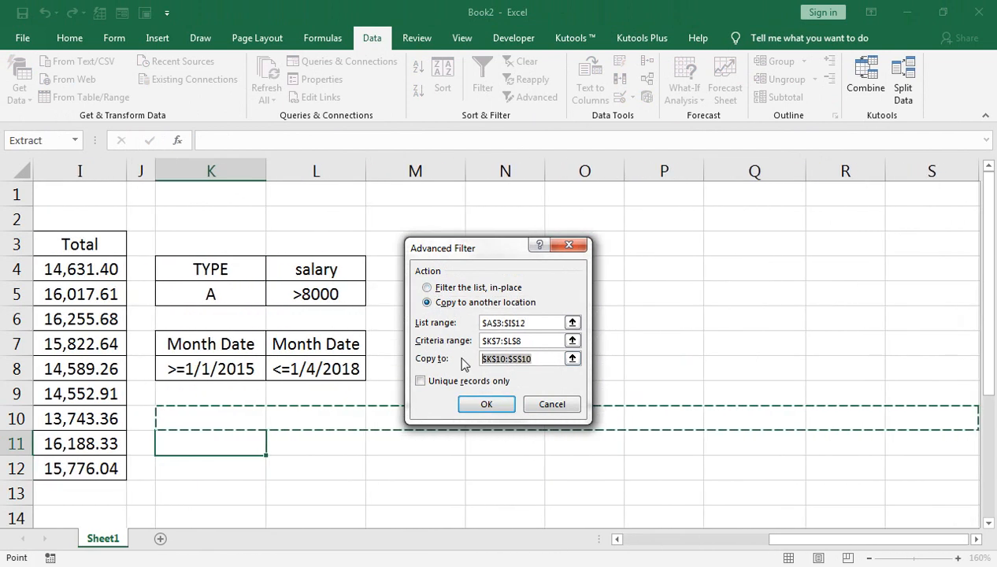
pyautogui.click(234, 416)
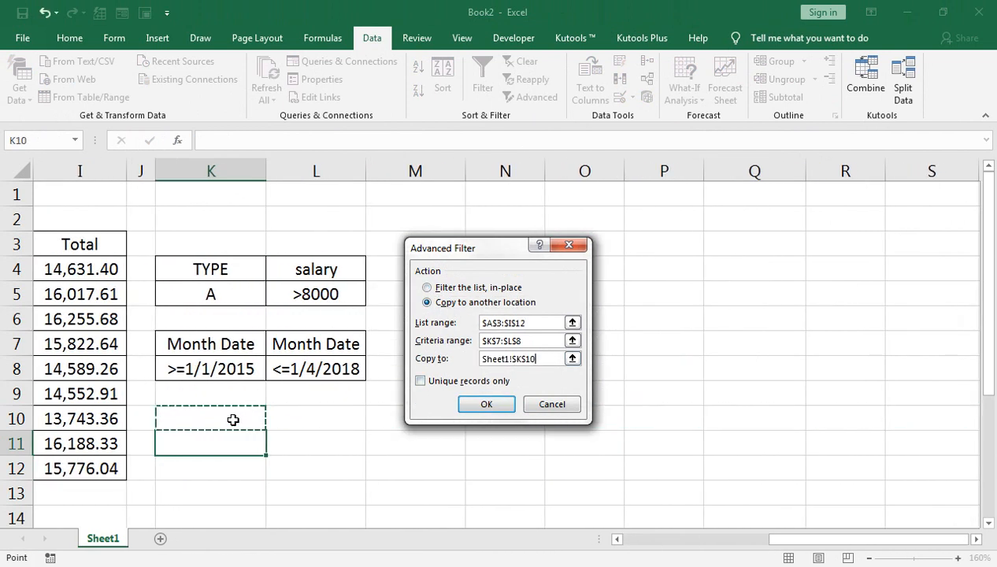
pyautogui.click(504, 408)
pyautogui.scroll(-1, 496, 403)
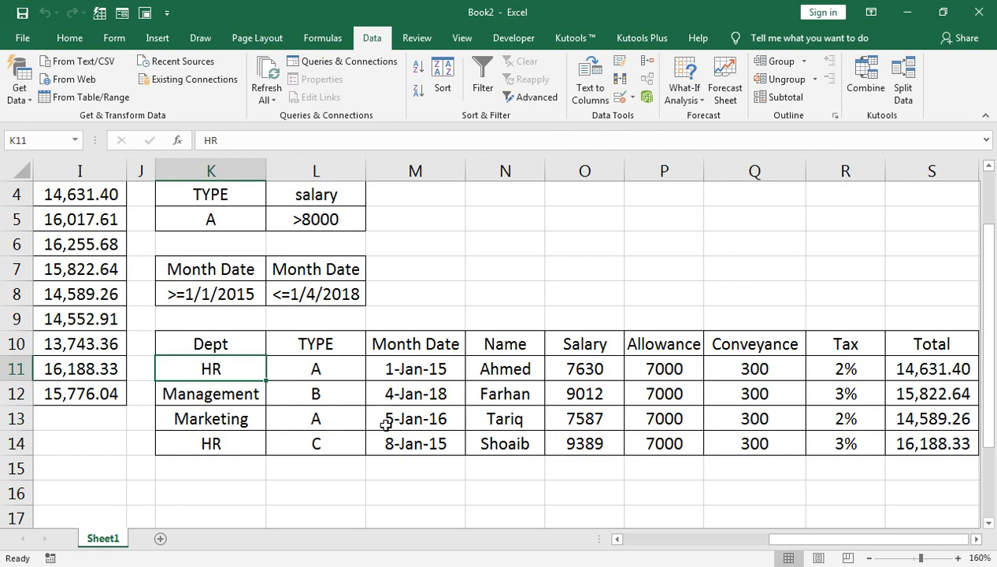
# - Switch to the browser window showing the YouTube channel's uploaded videos
pyautogui.hotkey('alt', 'Tab')
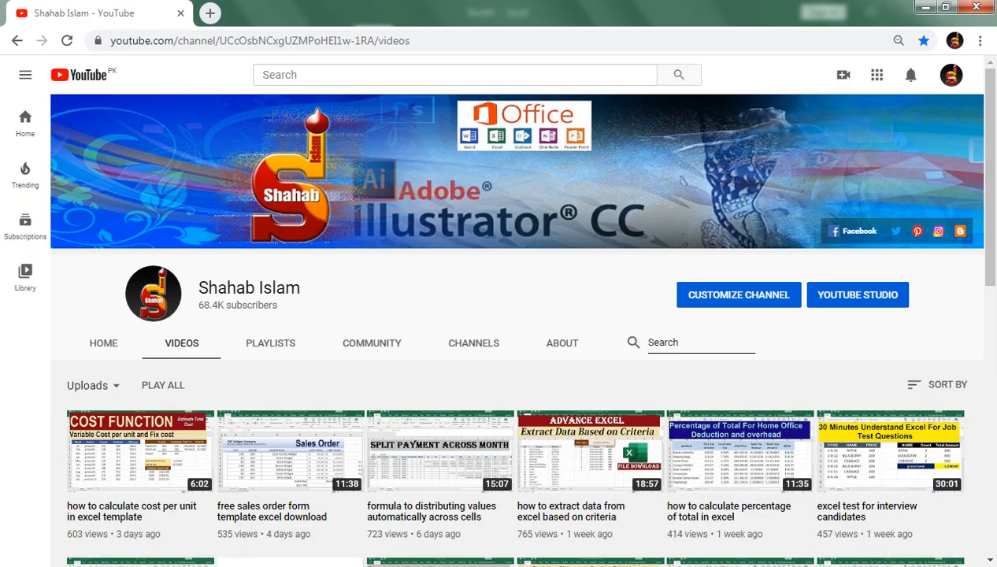